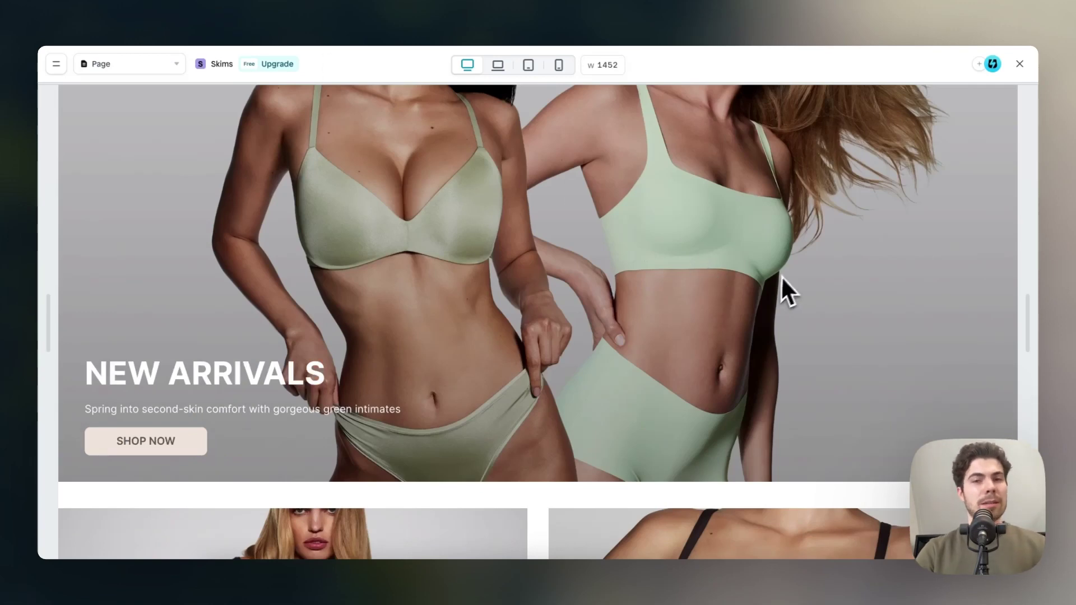
Examine the finished storefront page preview, from the New Arrivals hero through the featured collections and the Just In product carousel
drag(781, 275, 149, 288)
scroll(630, 344, down, 15)
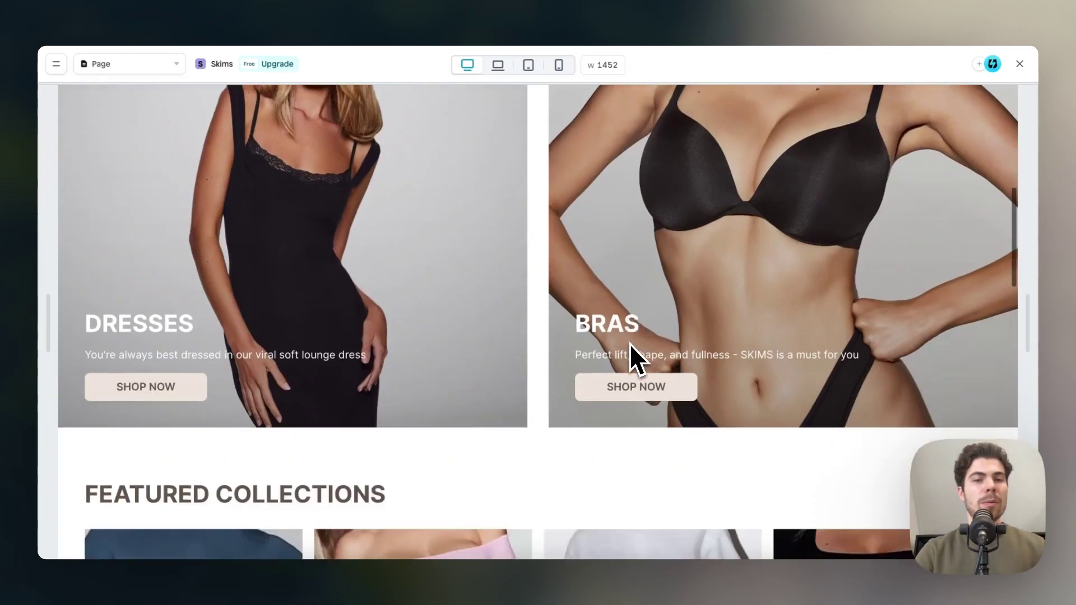
scroll(630, 344, down, 3)
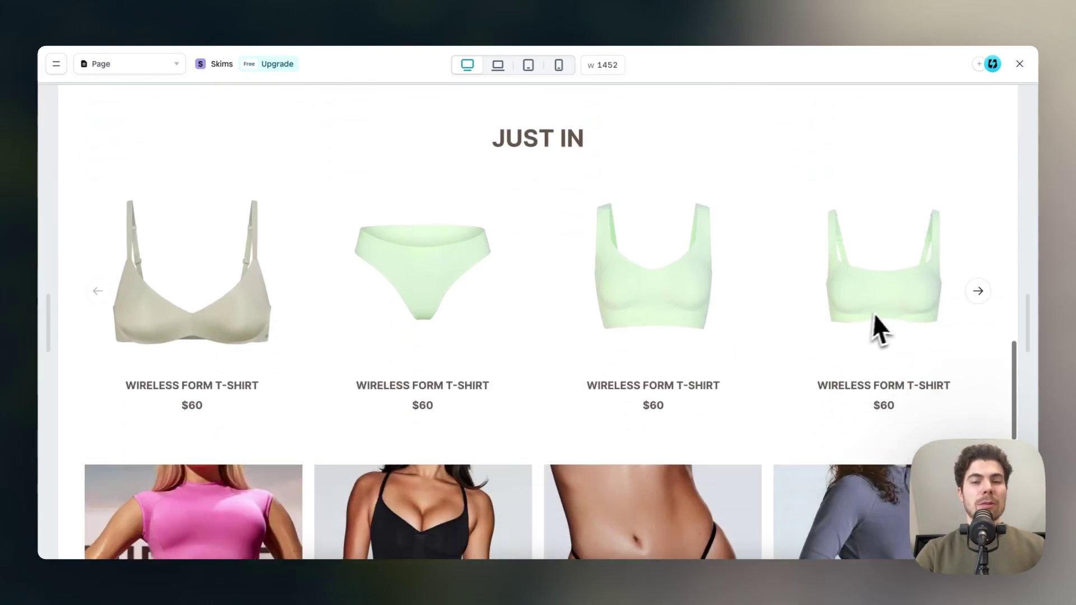
drag(875, 329, 509, 329)
scroll(817, 304, down, 6)
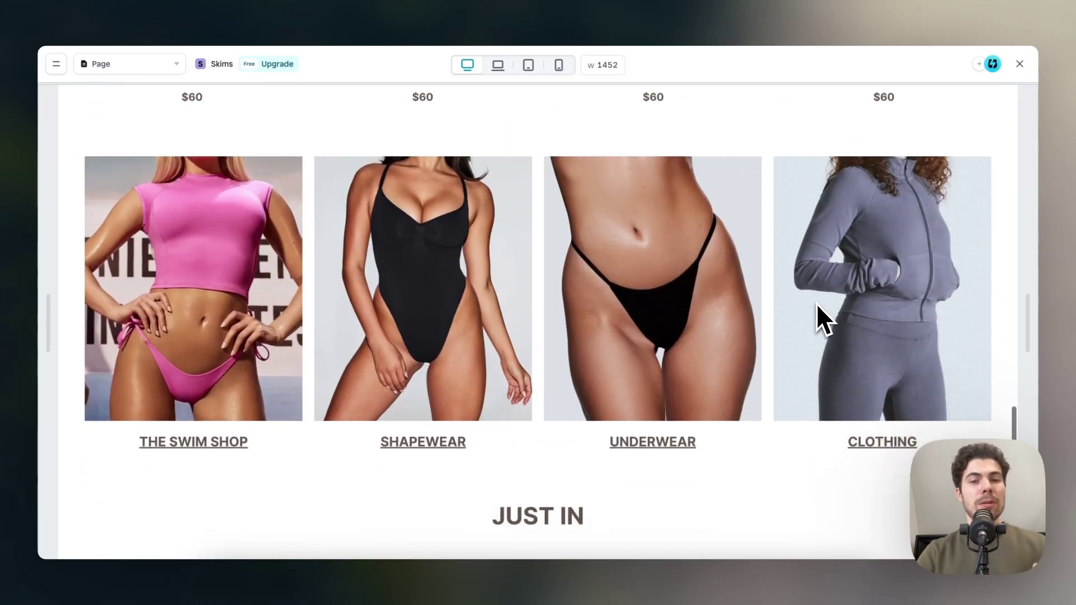
scroll(817, 304, up, 2)
scroll(816, 304, up, 20)
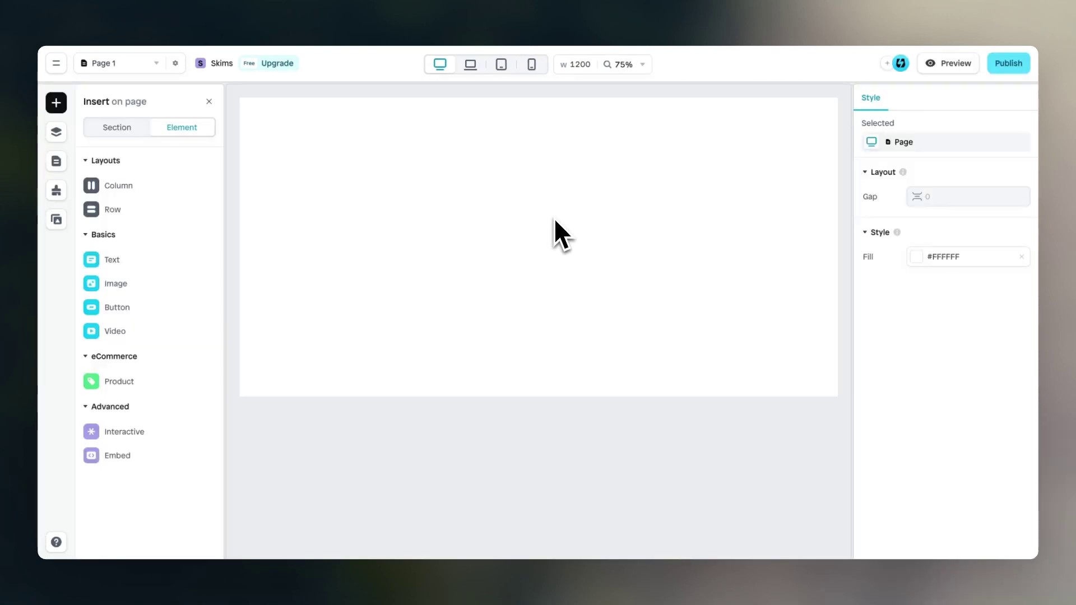
Review the site's saved brand colour styles and the full list of uploaded image assets
click(56, 191)
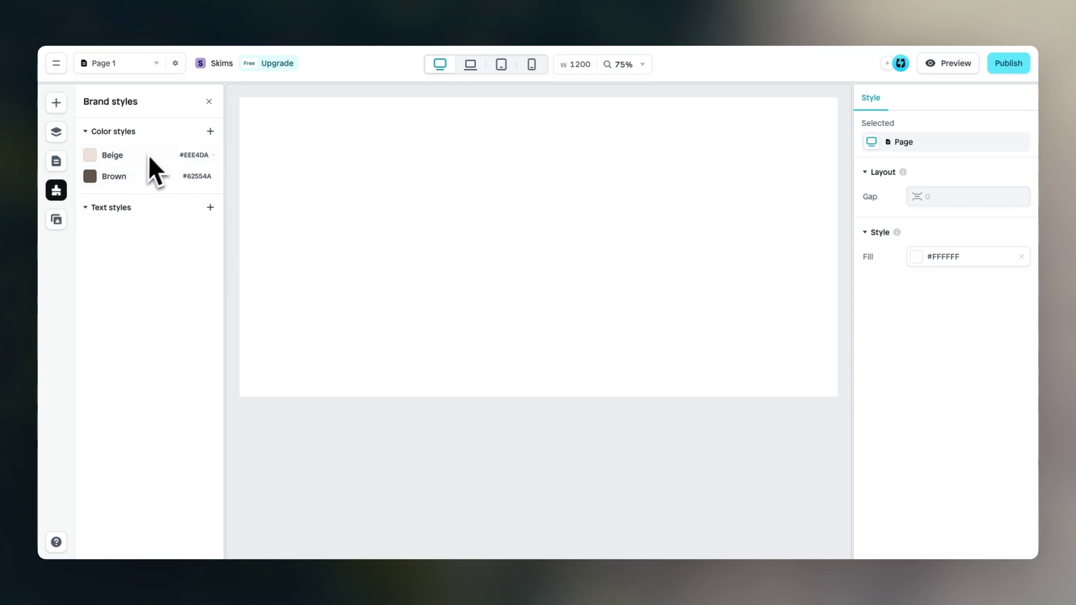
click(56, 220)
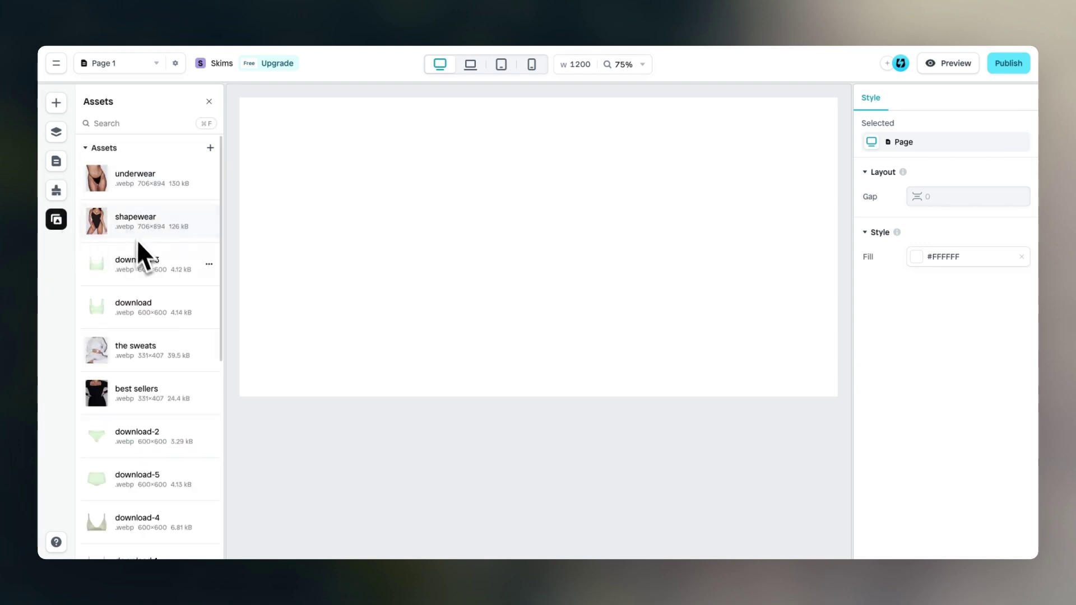
scroll(149, 295, down, 6)
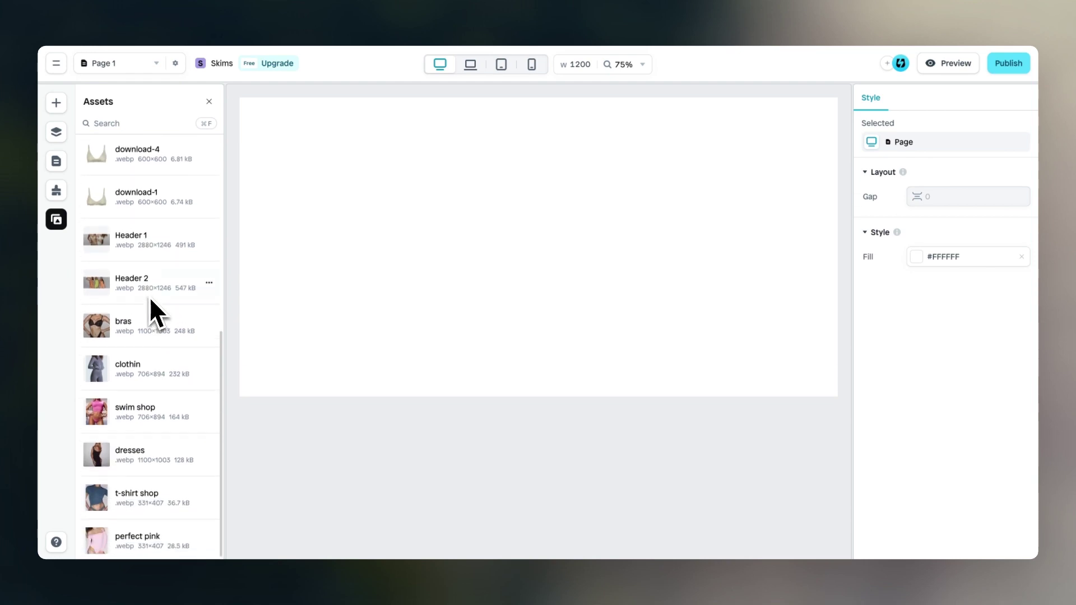
scroll(149, 298, up, 6)
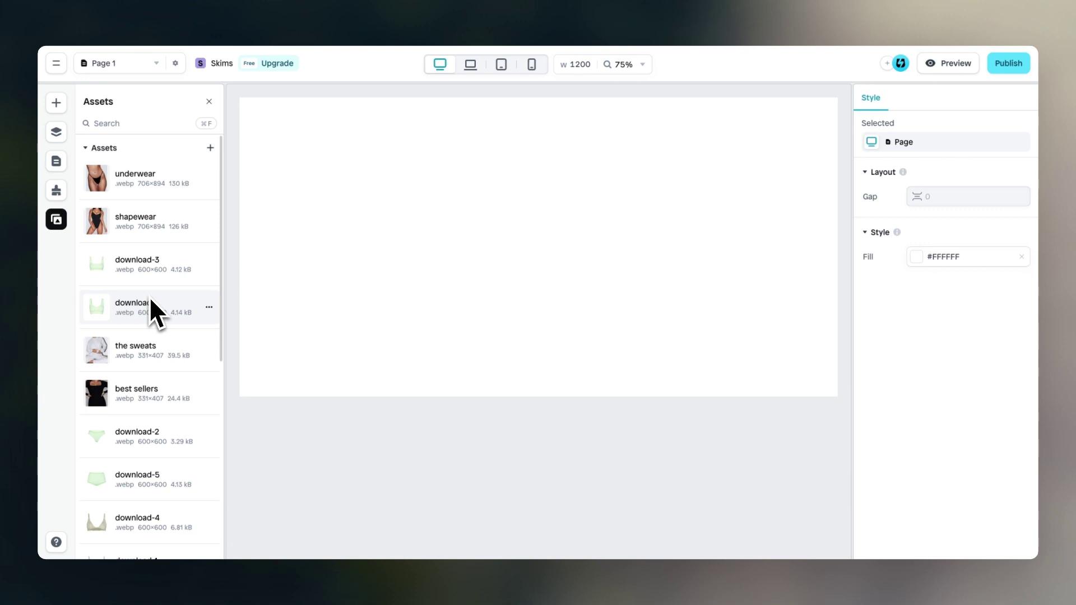
Add a row to the blank page and place a slideshow inside it
click(58, 105)
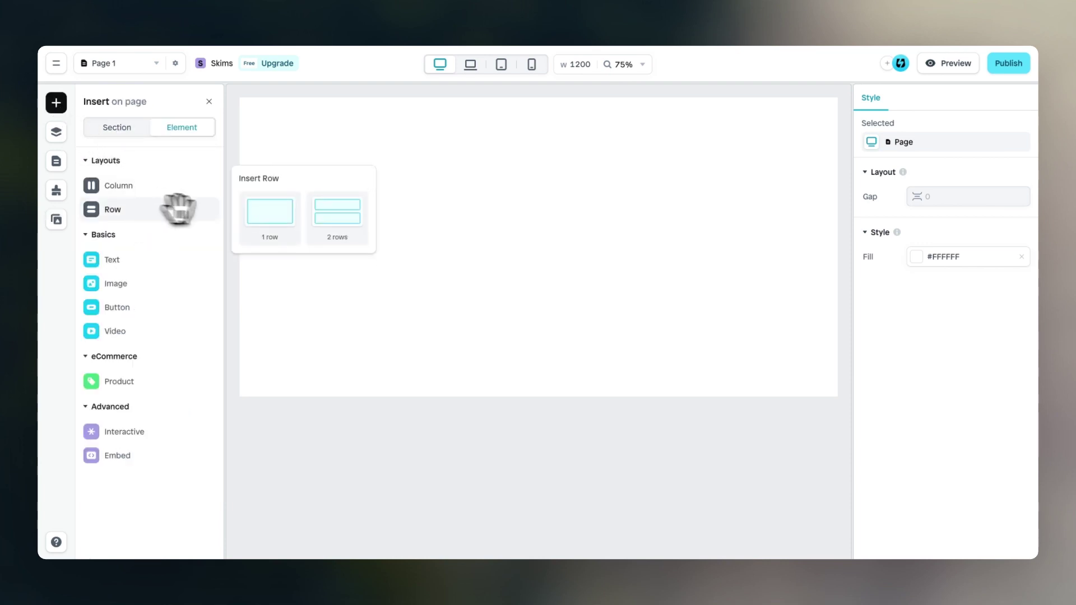
drag(175, 206, 464, 245)
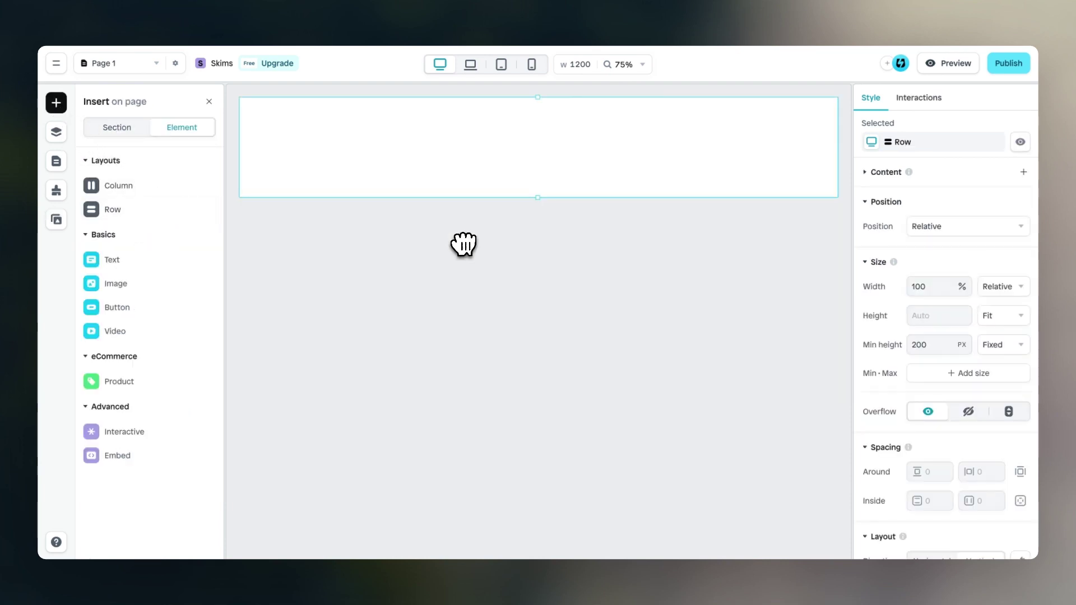
mouse_move(149, 431)
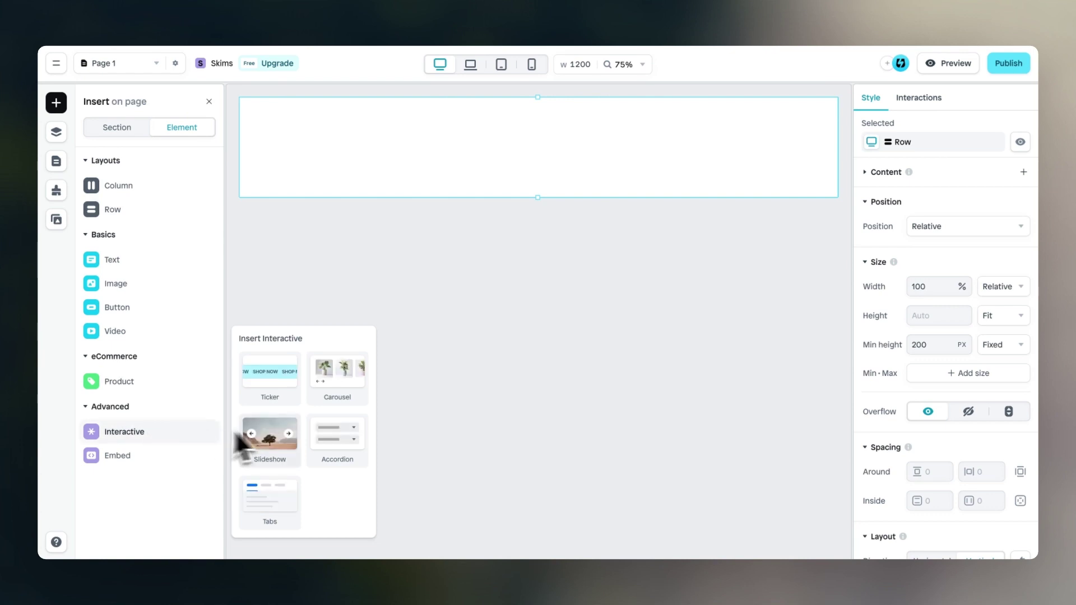
drag(252, 440, 514, 135)
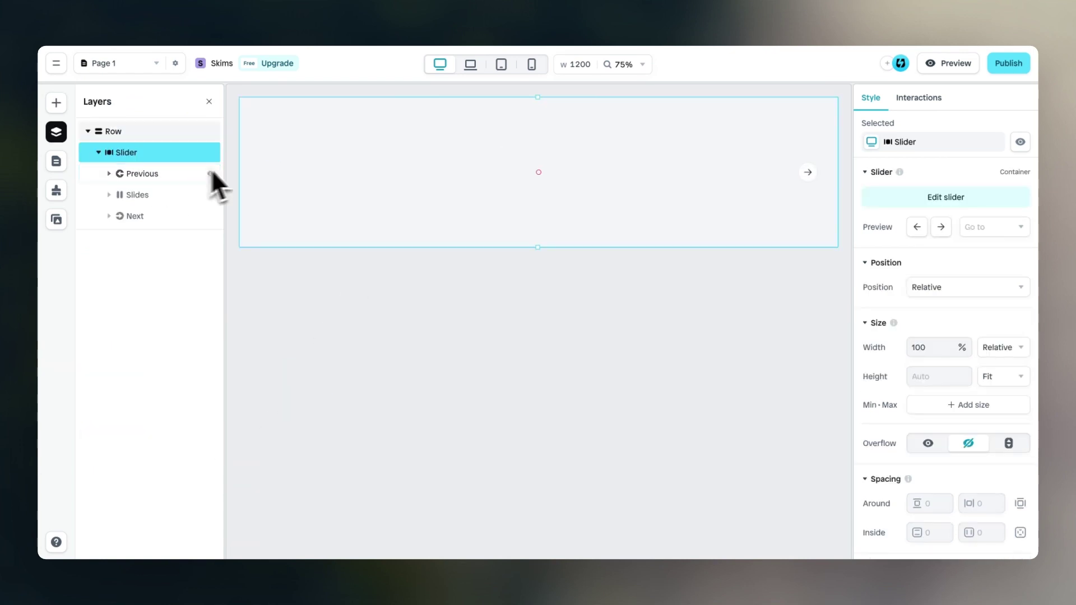
Delete the Previous and Next arrow elements from the slider
click(159, 176)
key(Delete)
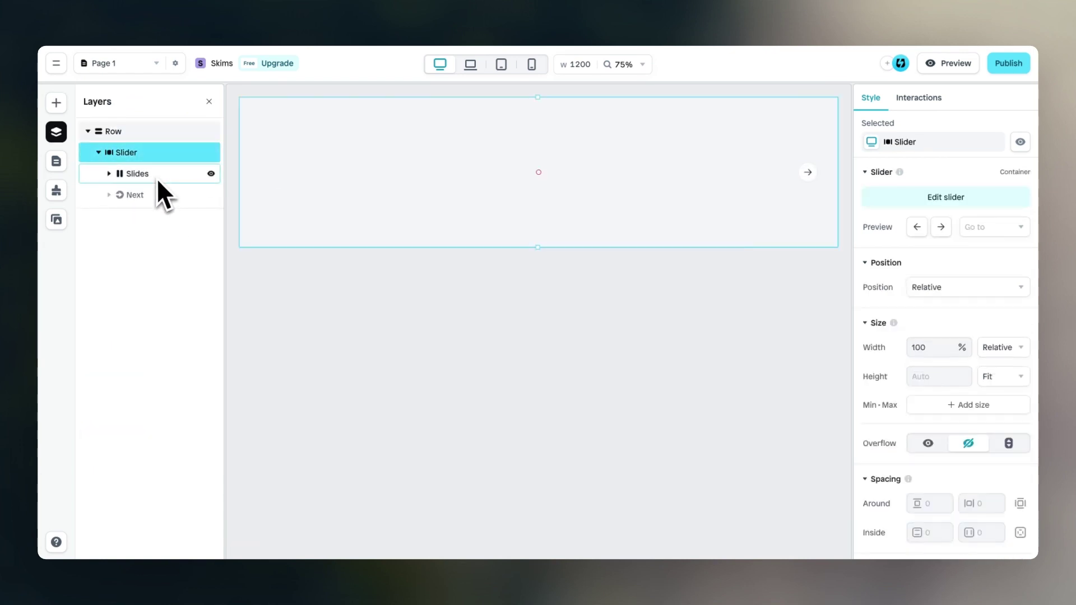
click(150, 196)
key(Delete)
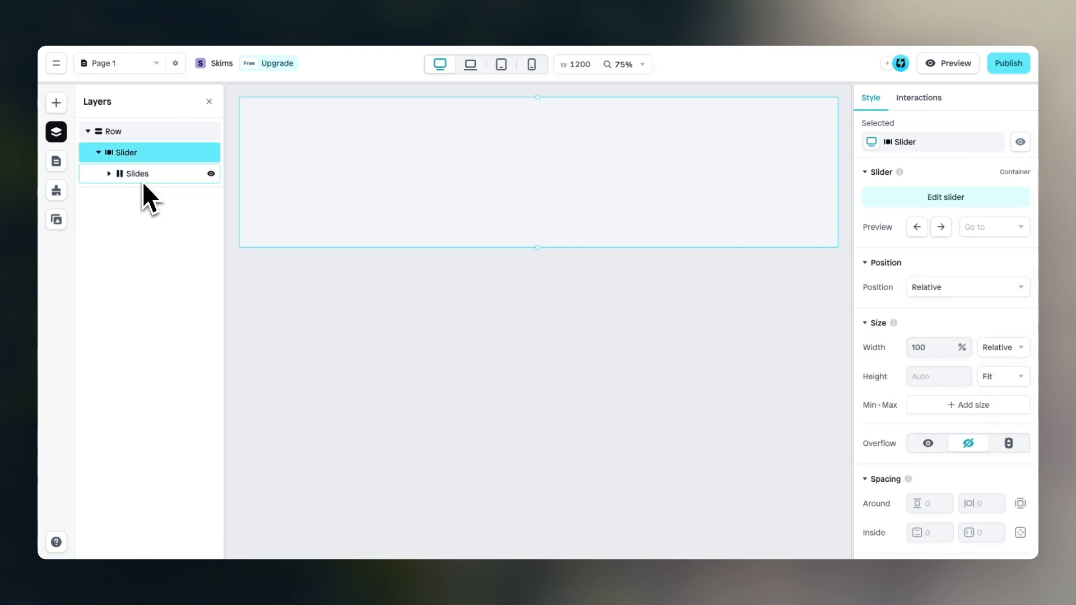
Set the height of the slider's Slides container to 600 px
click(143, 180)
click(929, 286)
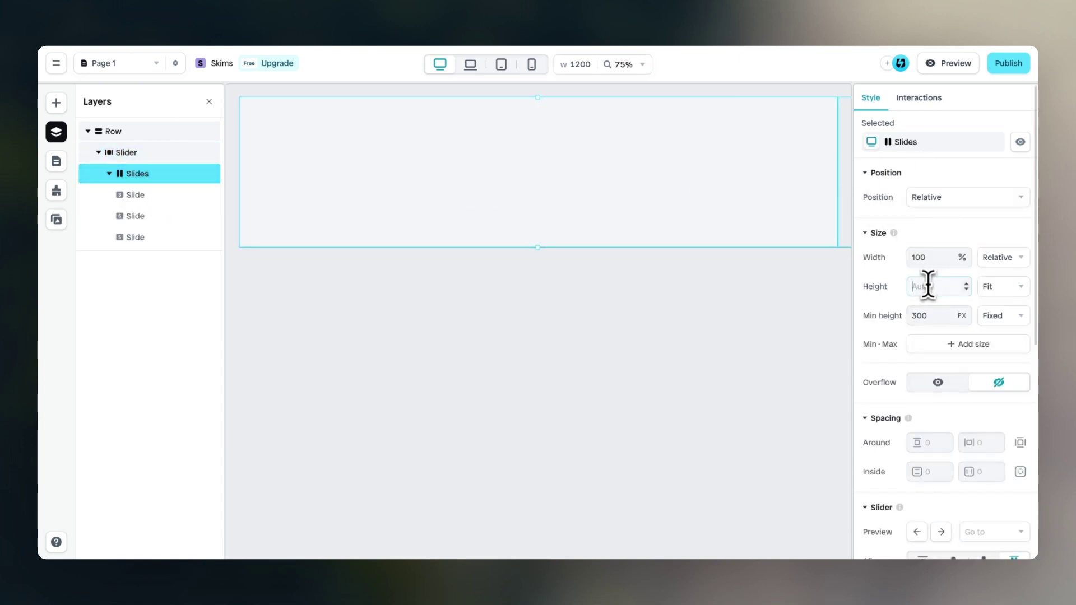
text(600)
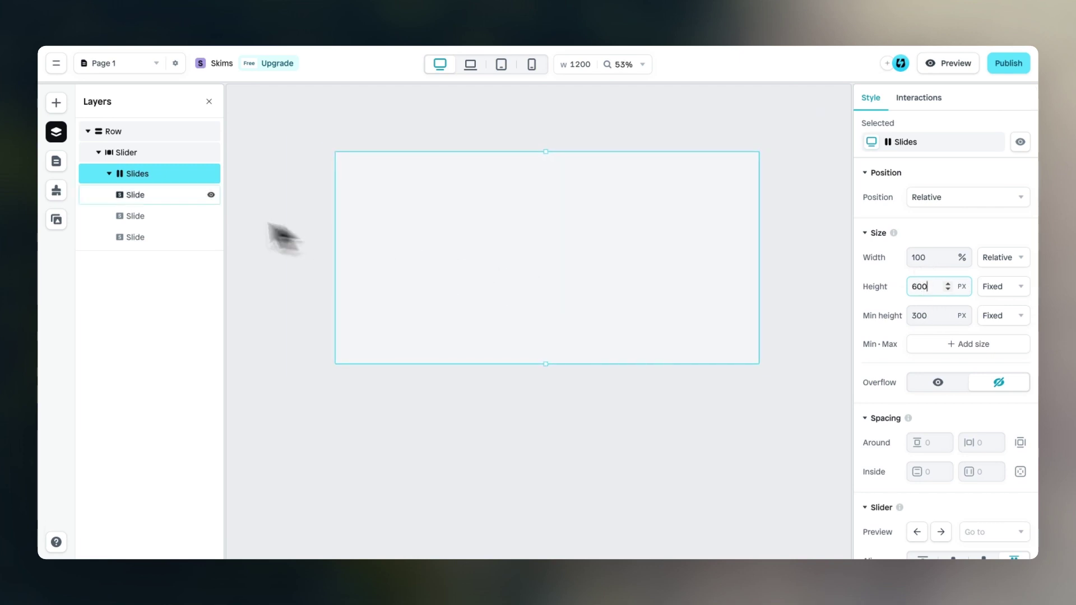
Fill the first slide with the Header 1 image from the stored assets
click(155, 201)
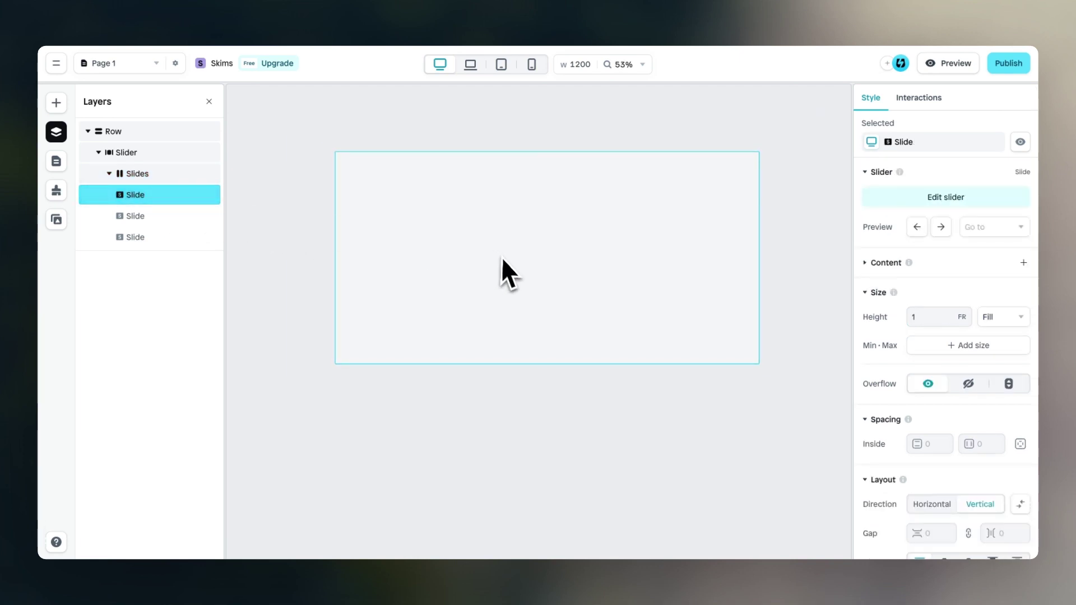
scroll(1007, 368, down, 5)
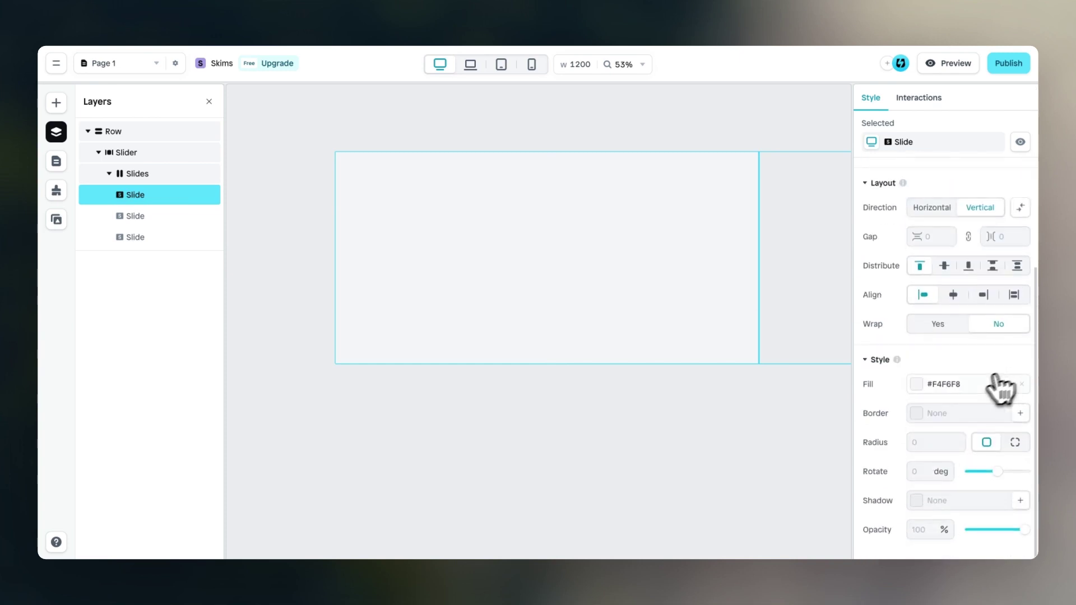
click(917, 384)
click(822, 338)
click(801, 371)
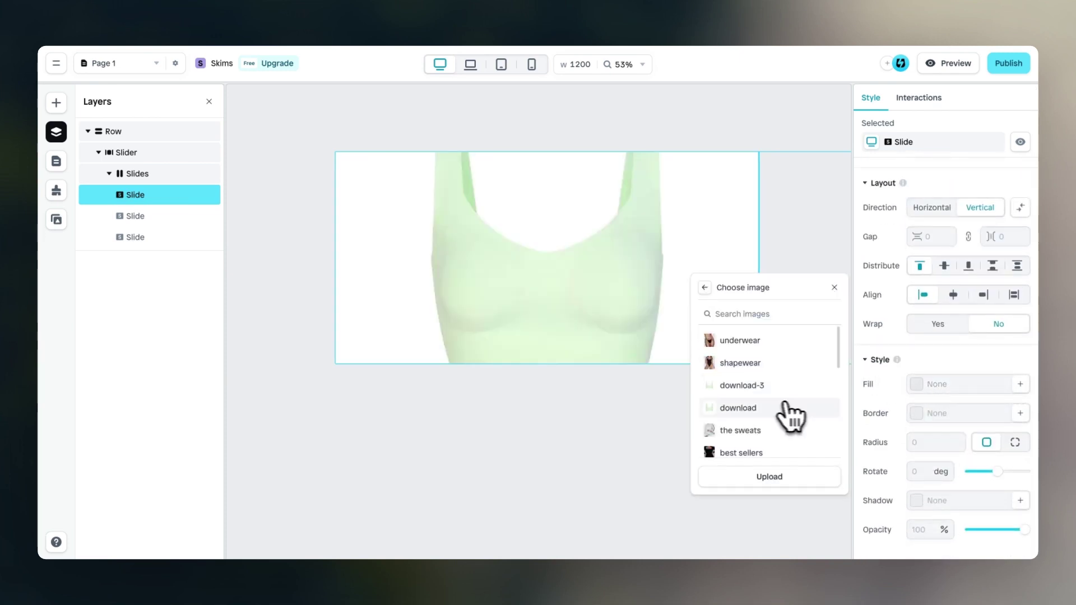
scroll(824, 420, down, 5)
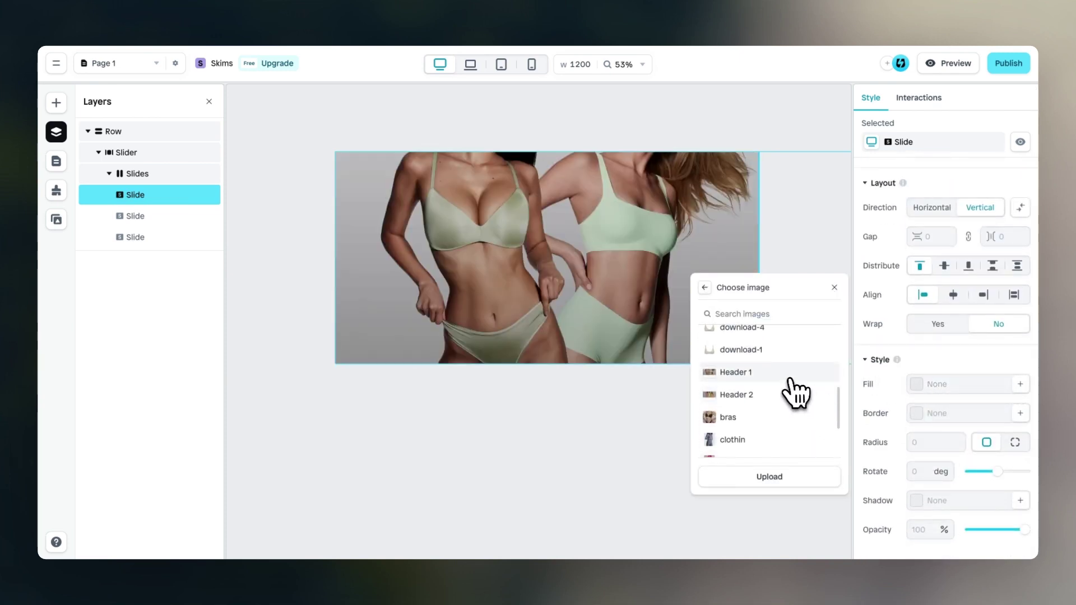
click(796, 394)
click(593, 404)
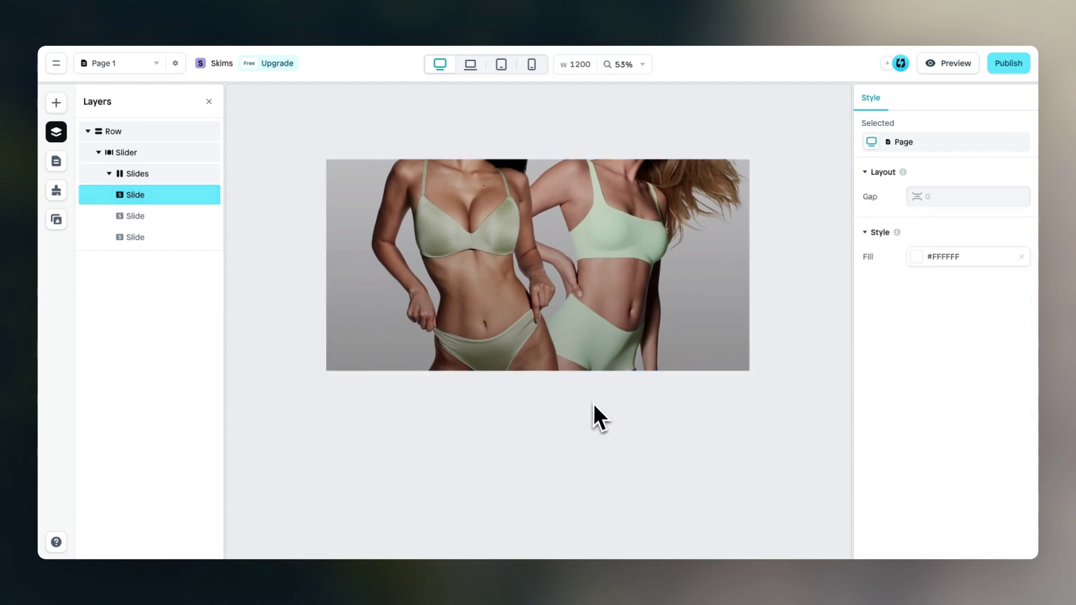
Insert a heading in the first slide with a paragraph text element below it
click(564, 289)
click(513, 259)
click(551, 273)
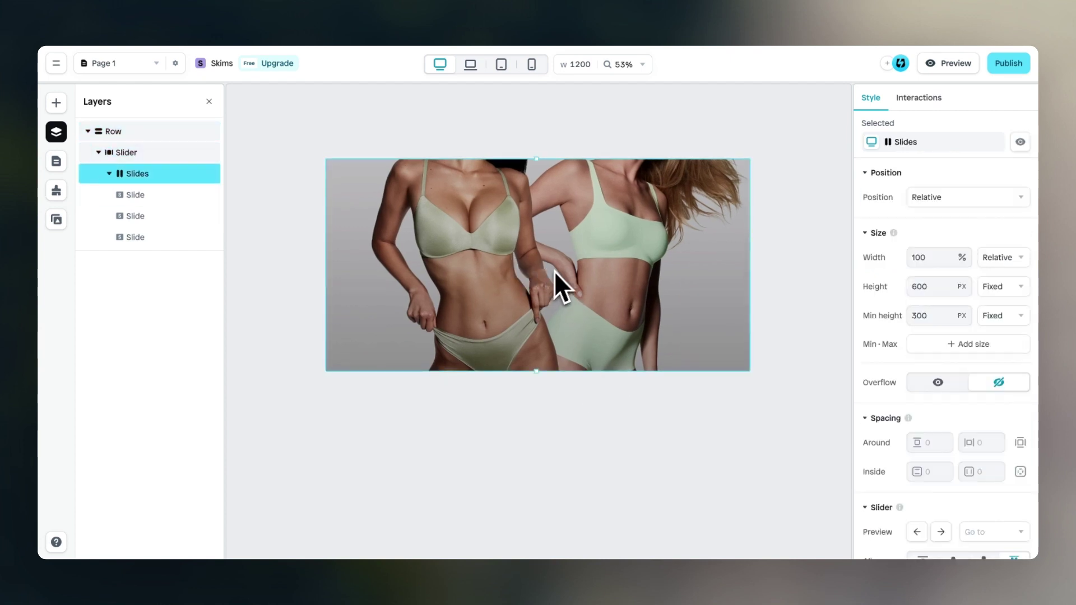
click(555, 271)
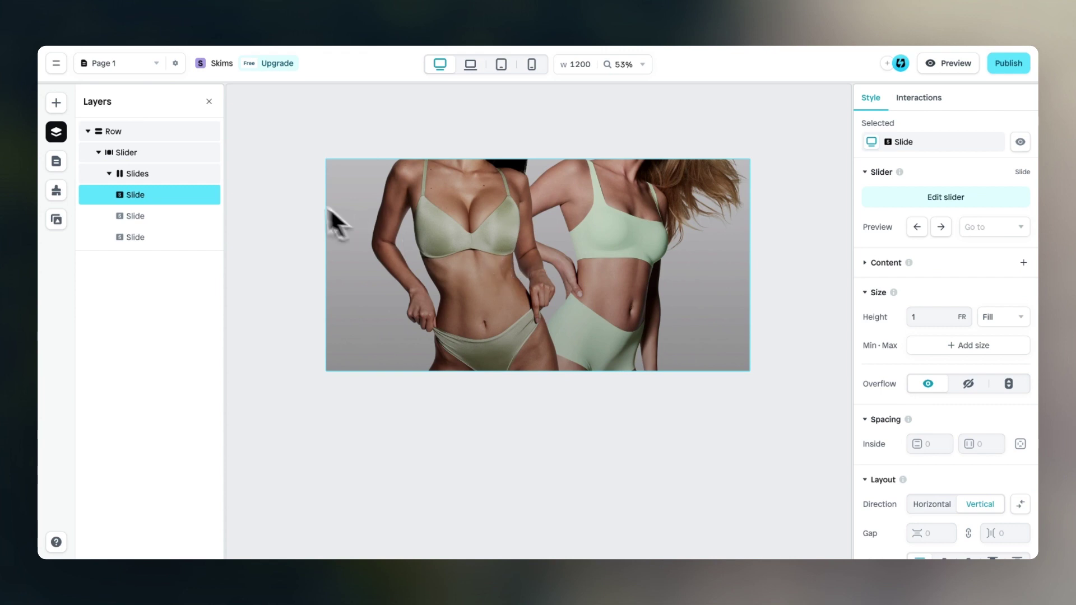
click(57, 103)
mouse_move(141, 258)
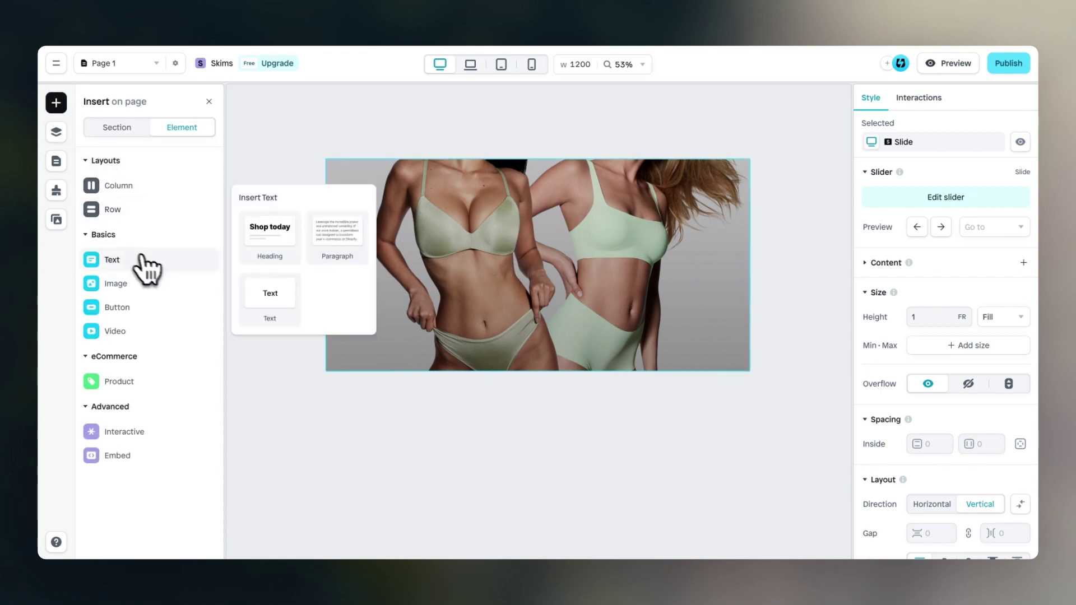
drag(270, 230, 433, 272)
mouse_move(133, 286)
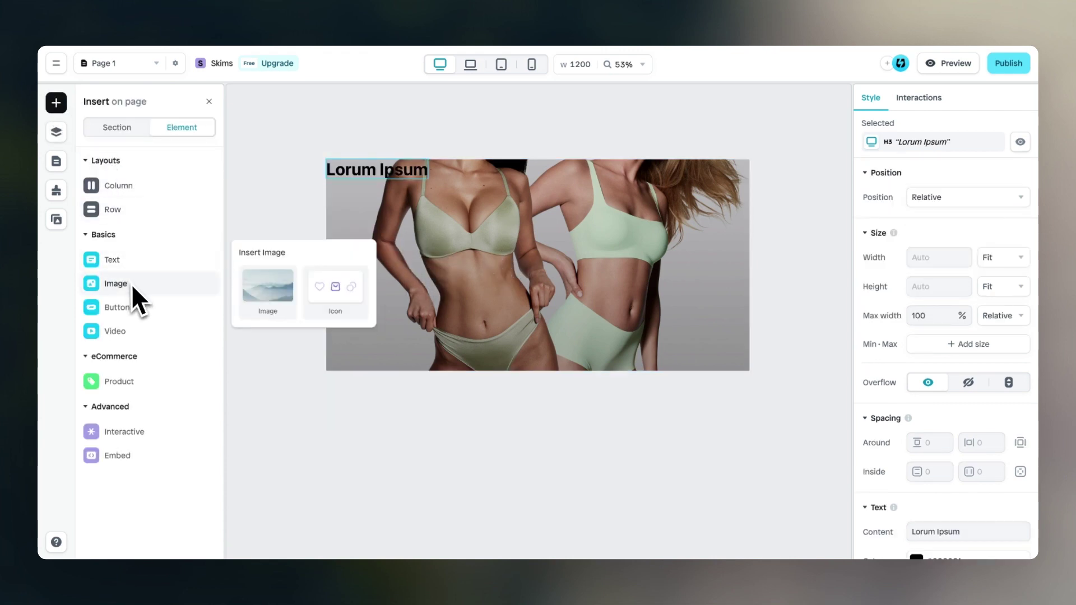
mouse_move(120, 259)
drag(336, 227, 416, 223)
Insert a button in the first slide between the heading and the paragraph
mouse_move(118, 283)
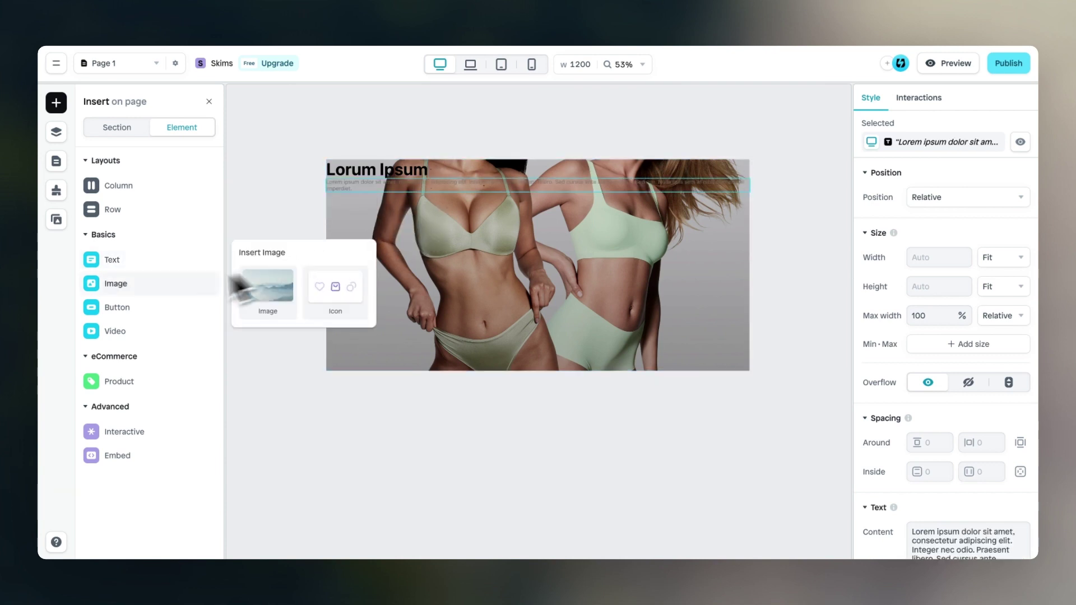
mouse_move(137, 308)
drag(300, 281, 400, 203)
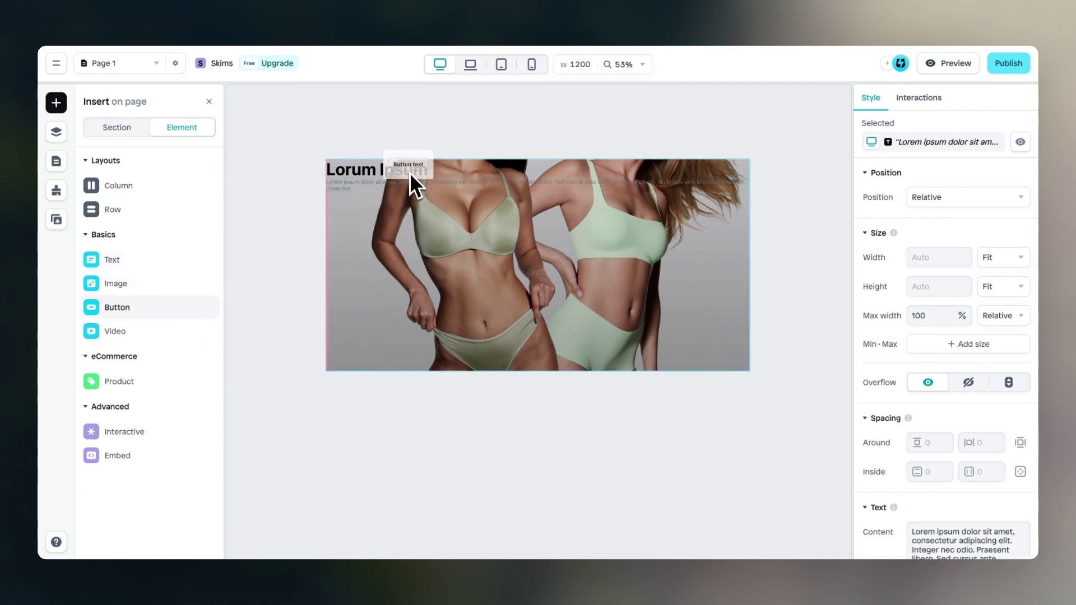
drag(379, 167, 387, 171)
Distribute the first slide's content to the bottom of the slide
click(493, 272)
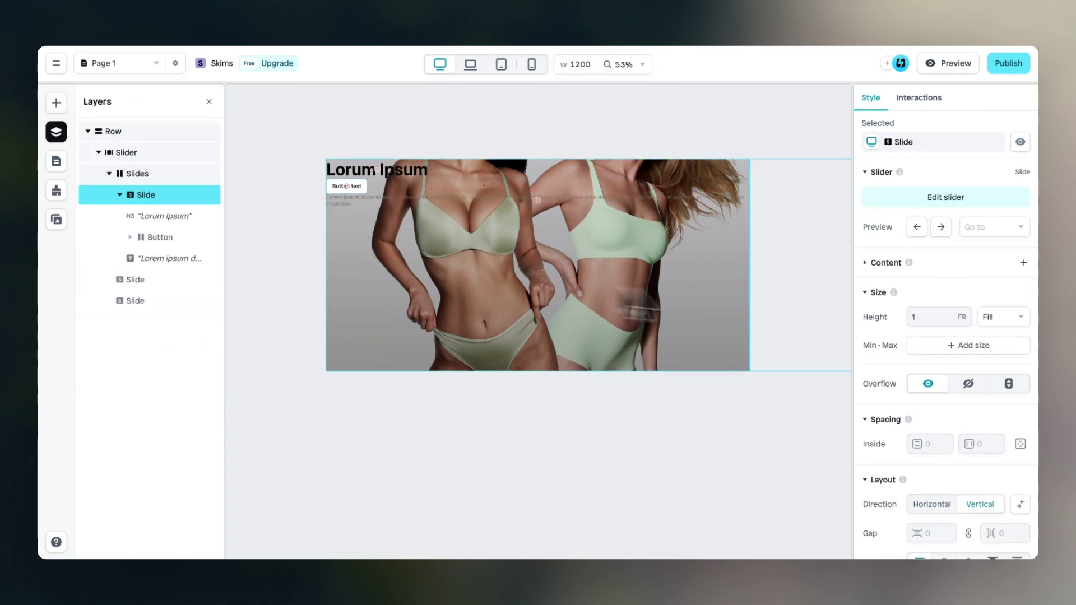
scroll(947, 372, down, 3)
scroll(947, 372, down, 2)
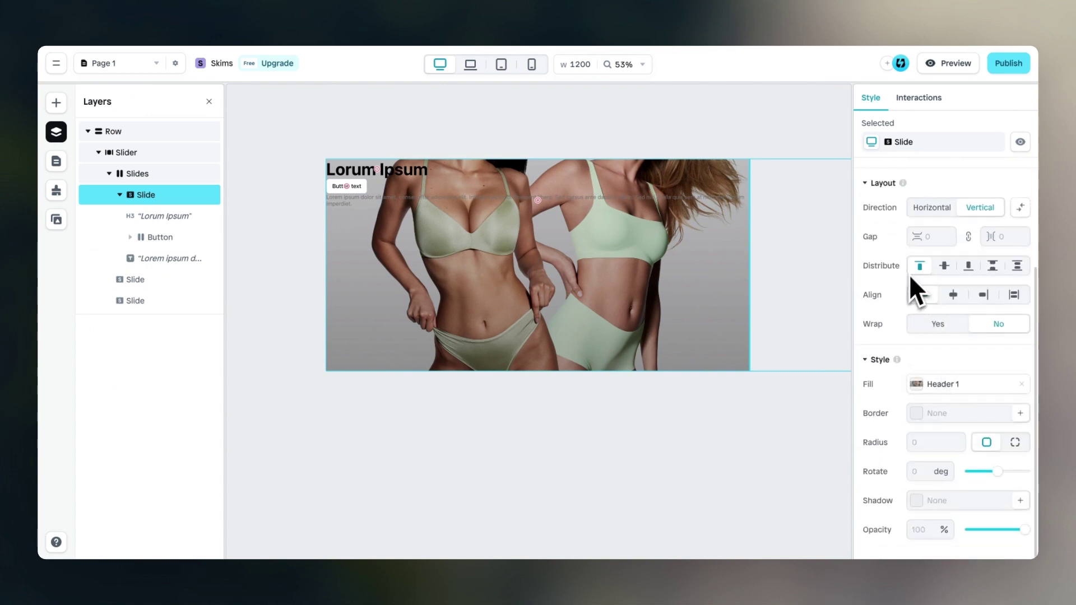
click(970, 267)
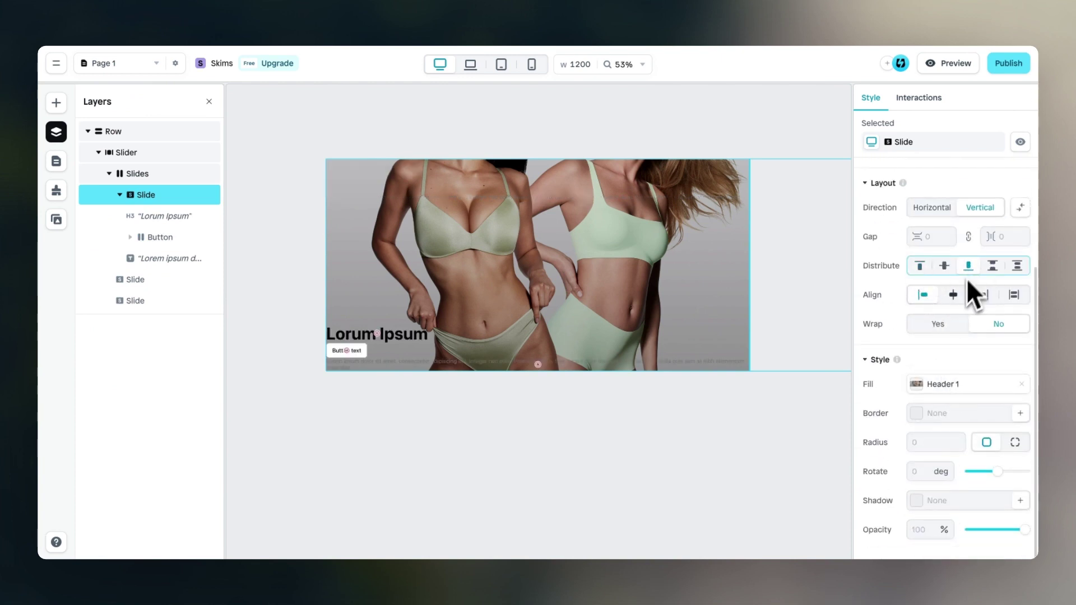
Set the first slide's inside spacing to 40 both vertically and horizontally
scroll(933, 370, up, 3)
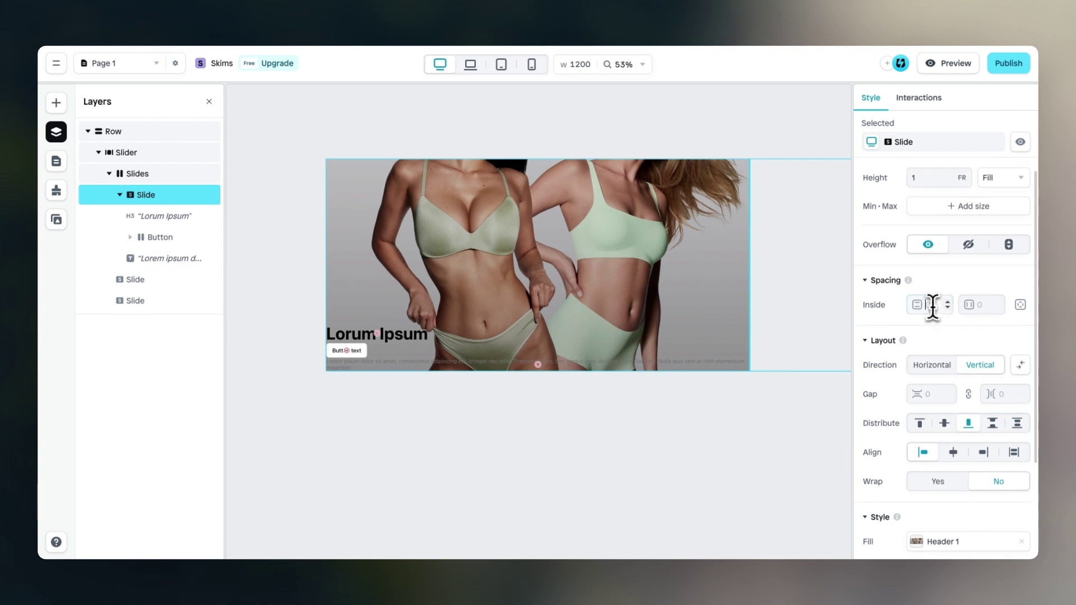
text(40)
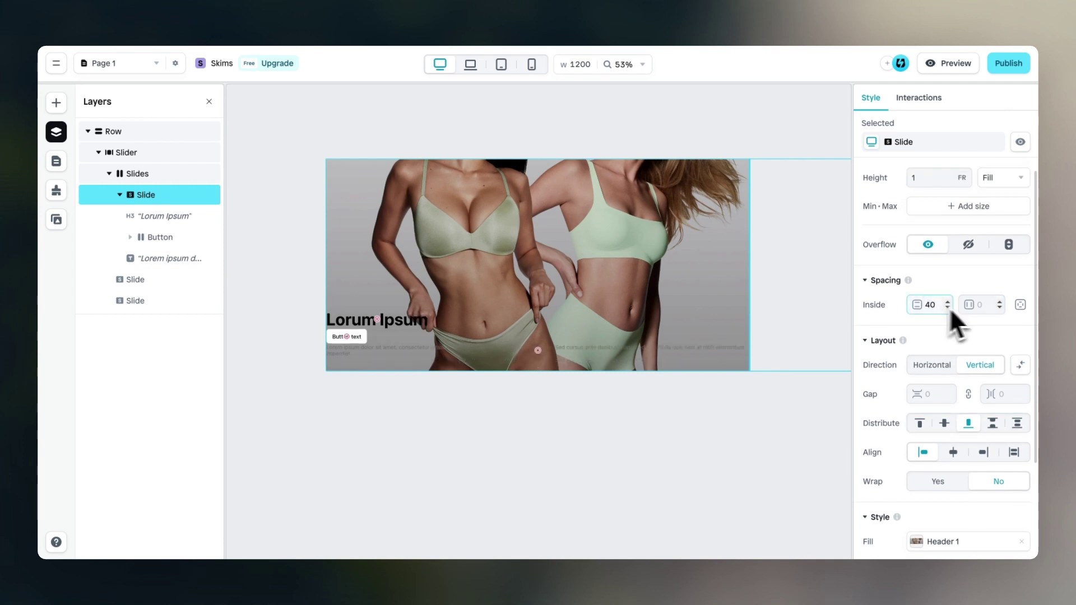
text(40)
scroll(402, 318, up, 5)
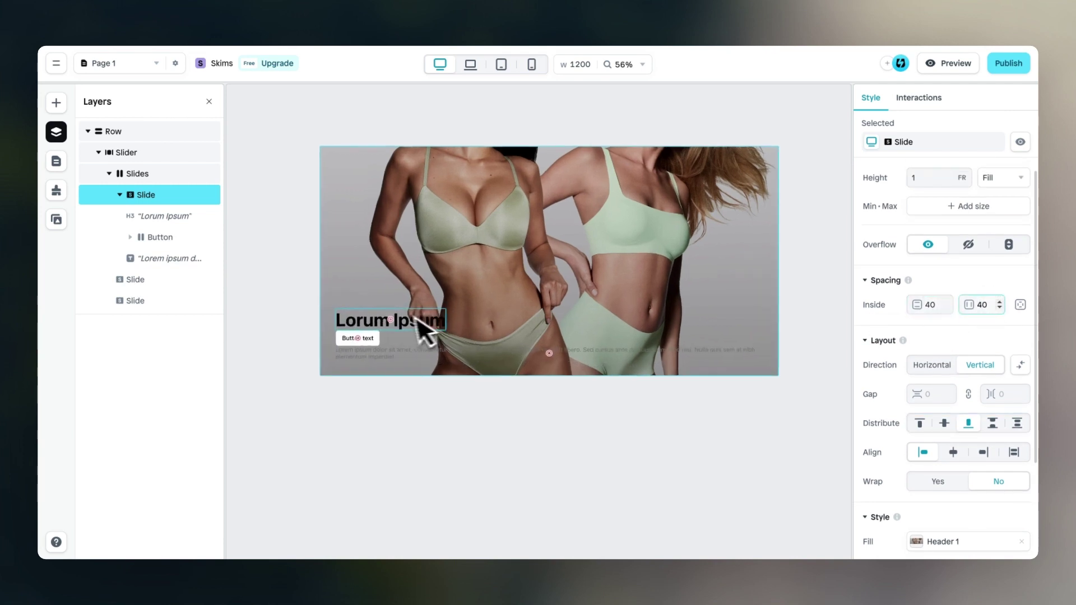
scroll(305, 318, right, 1)
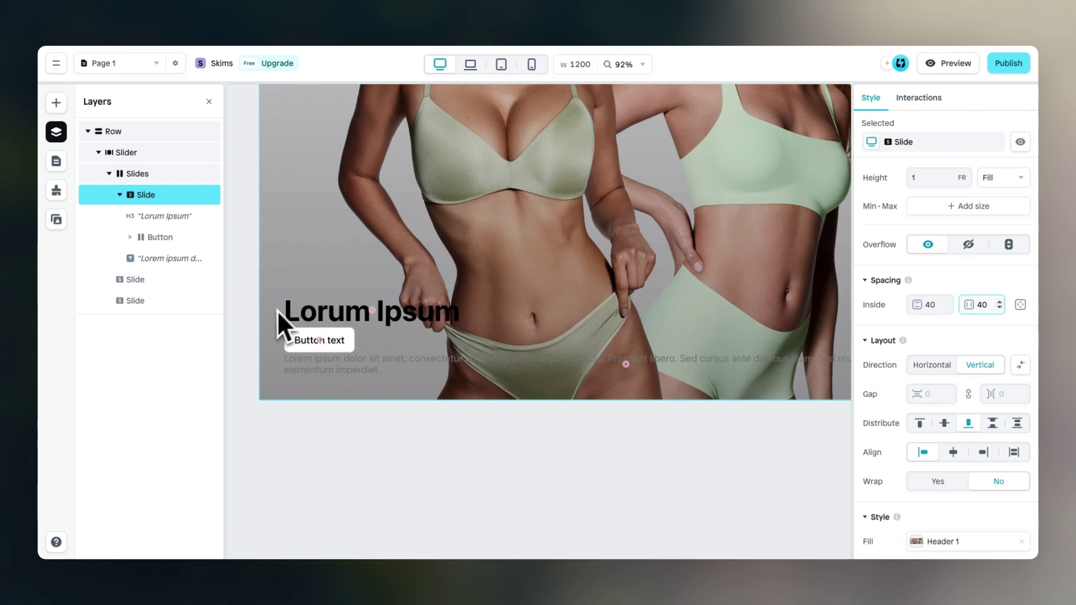
scroll(277, 311, down, 1)
scroll(277, 311, right, 1)
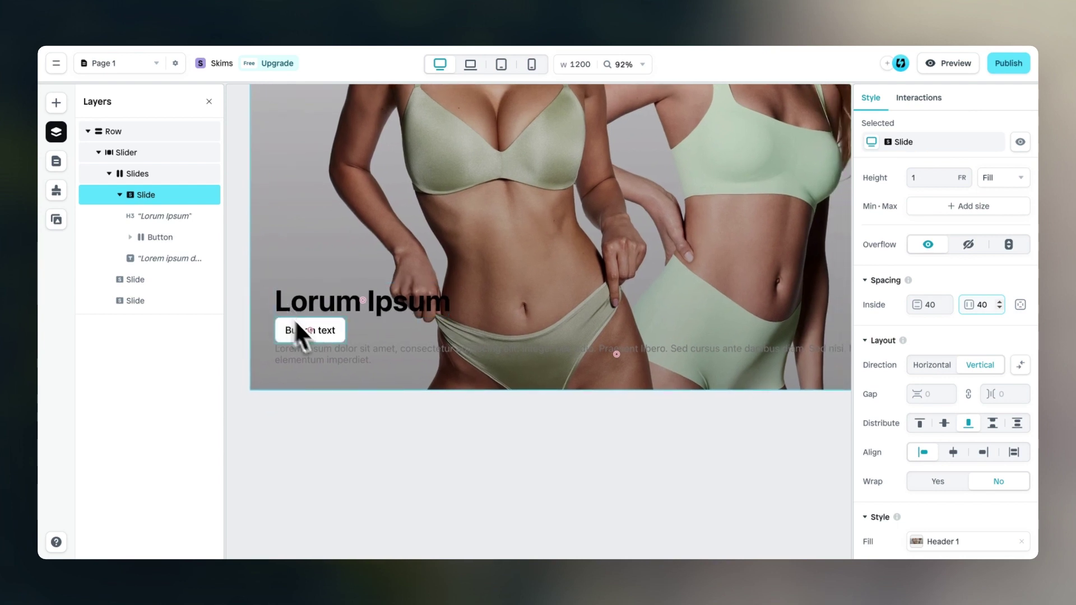
Set the gap between the first slide's elements to 18
scroll(365, 343, down, 1)
scroll(365, 344, right, 1)
scroll(365, 343, down, 3)
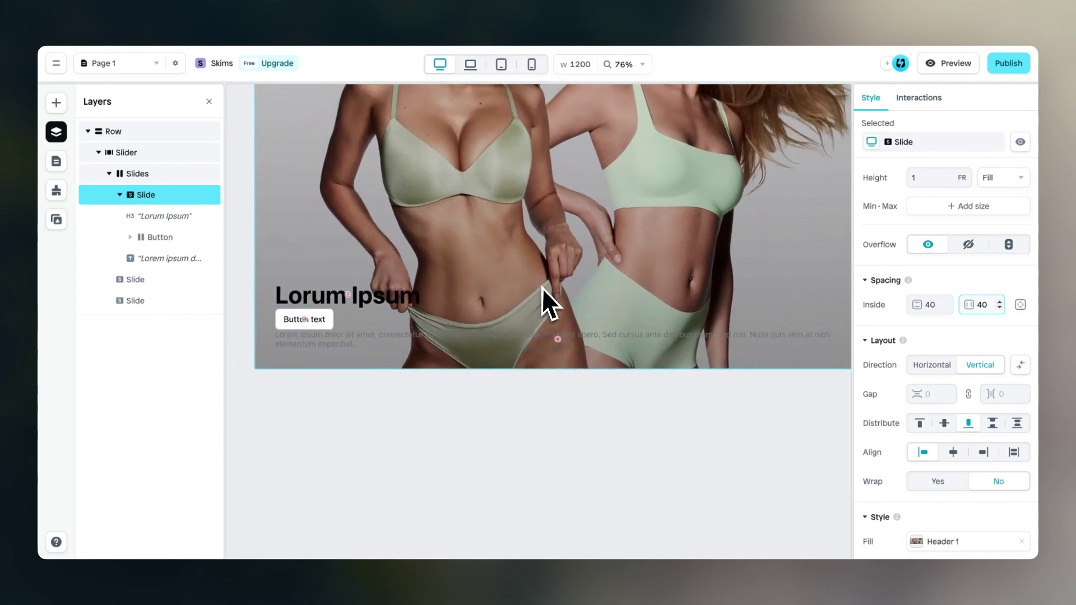
scroll(985, 369, down, 1)
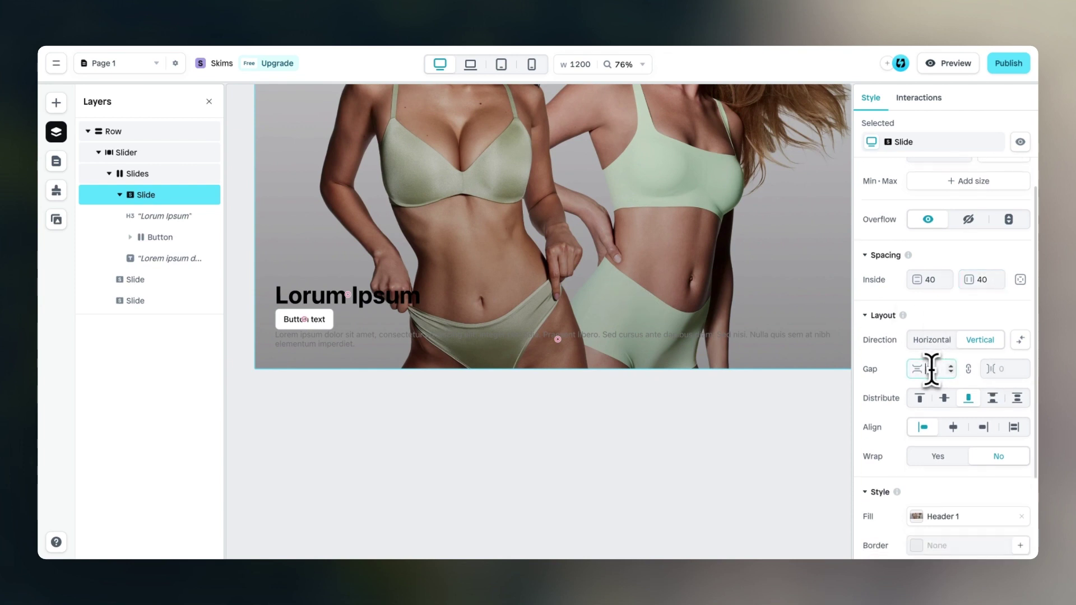
scroll(314, 367, up, 3)
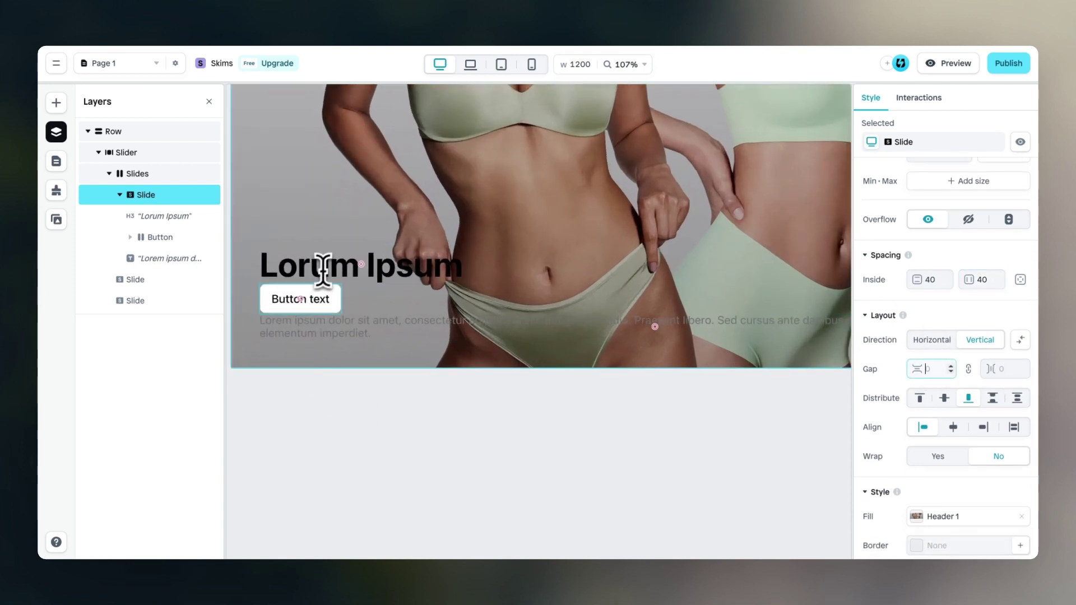
scroll(348, 289, down, 2)
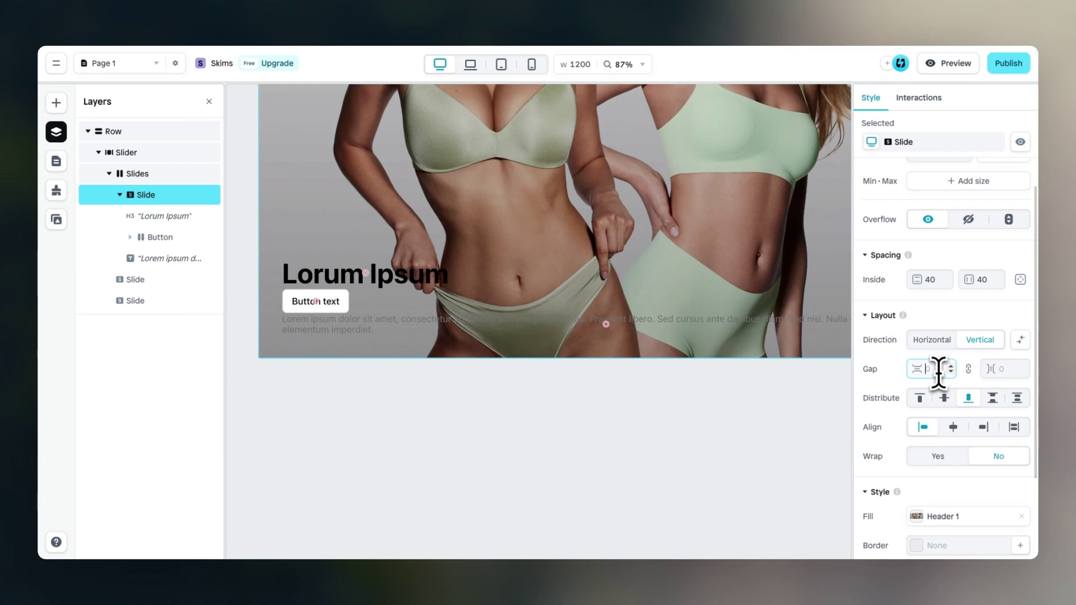
text(18)
scroll(483, 277, down, 1)
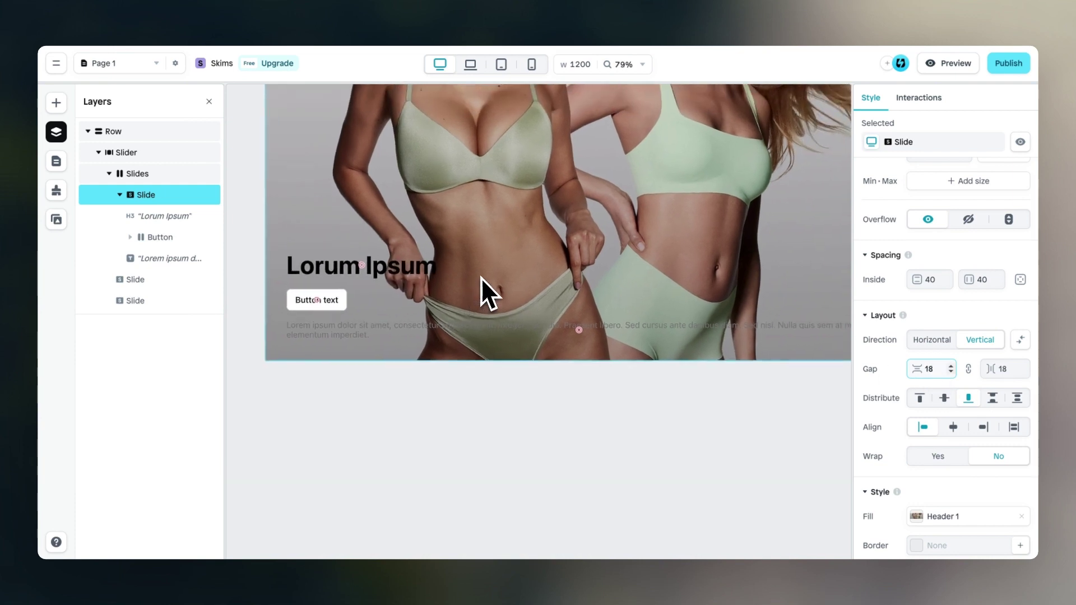
Replace the first slide's heading text with "NEW ARRIVALS"
double_click(404, 270)
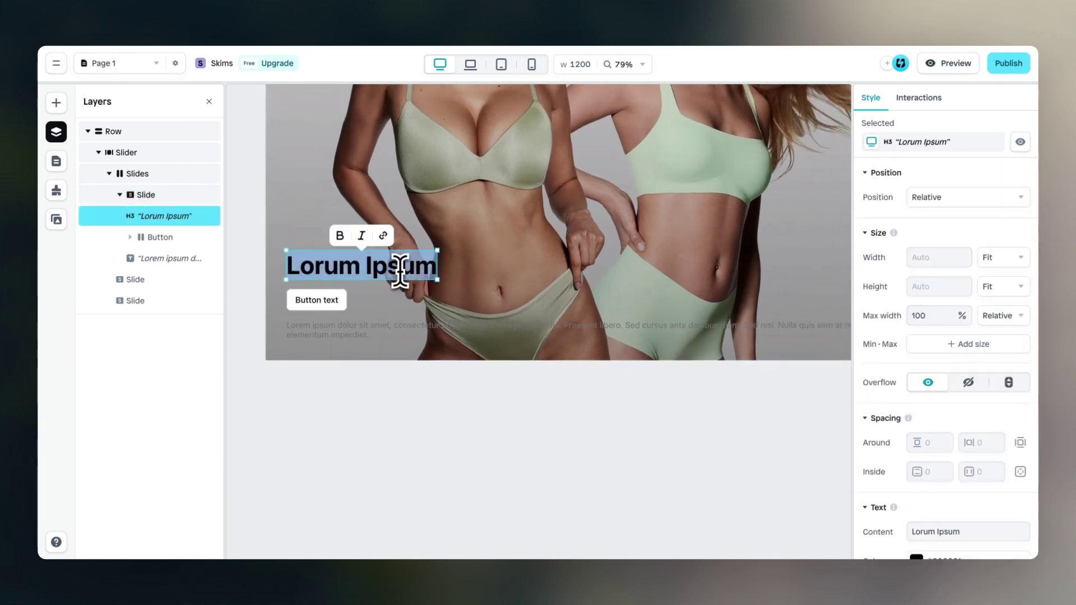
text(NEW ARRIVALS)
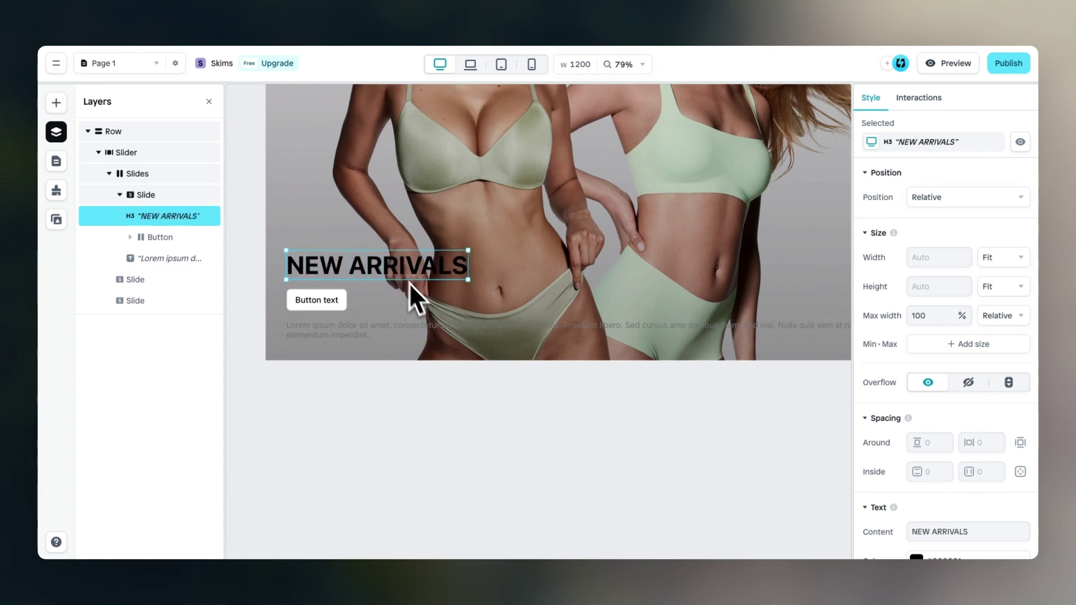
click(409, 283)
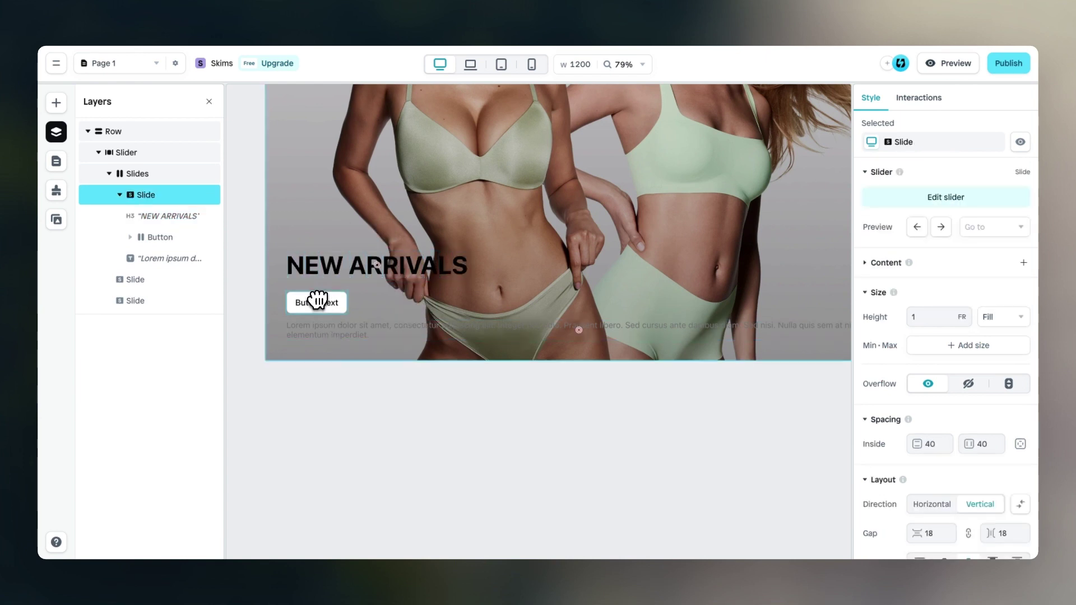
Move the button below the paragraph and change the paragraph text to "Spring into second-skin comfort with gorgeous green intimates"
drag(319, 303, 323, 332)
click(348, 298)
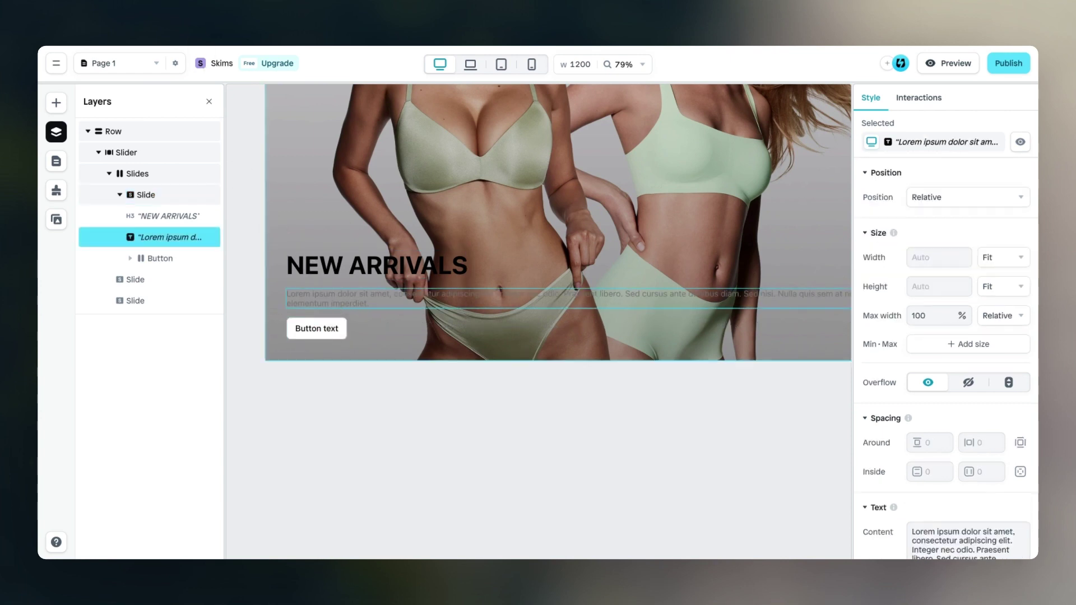
double_click(398, 304)
text(Spring into second-skin comfort with gorgeous green intimates)
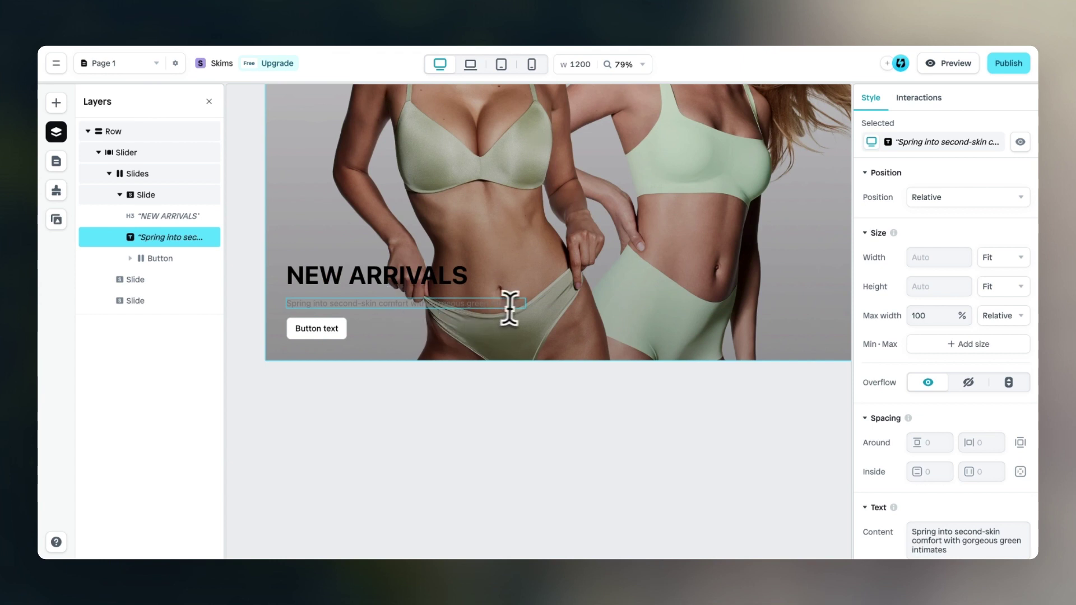
Set the paragraph's text color to white (#FFFFFF)
scroll(892, 415, down, 4)
click(918, 358)
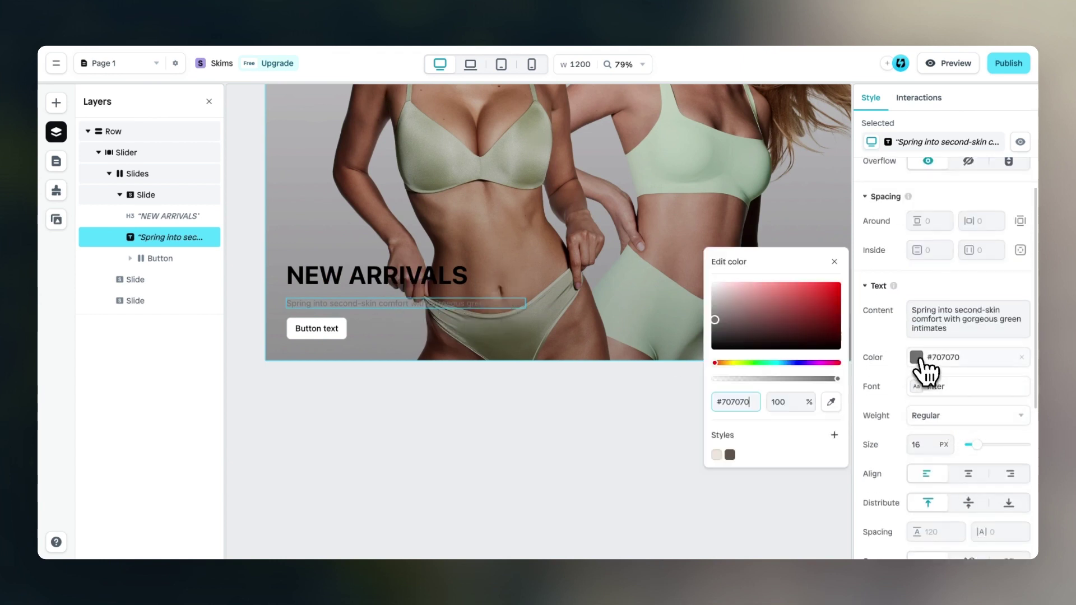
drag(759, 305, 632, 237)
click(834, 262)
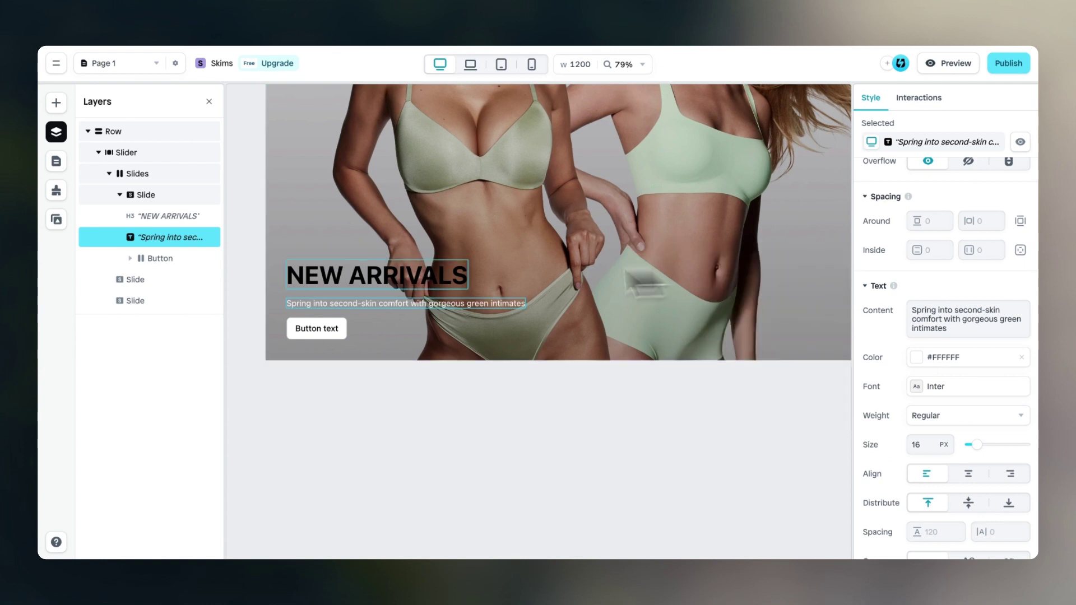
Set the NEW ARRIVALS heading's text color to white (#FFFFFF)
click(449, 277)
scroll(944, 396, down, 4)
click(916, 365)
click(759, 308)
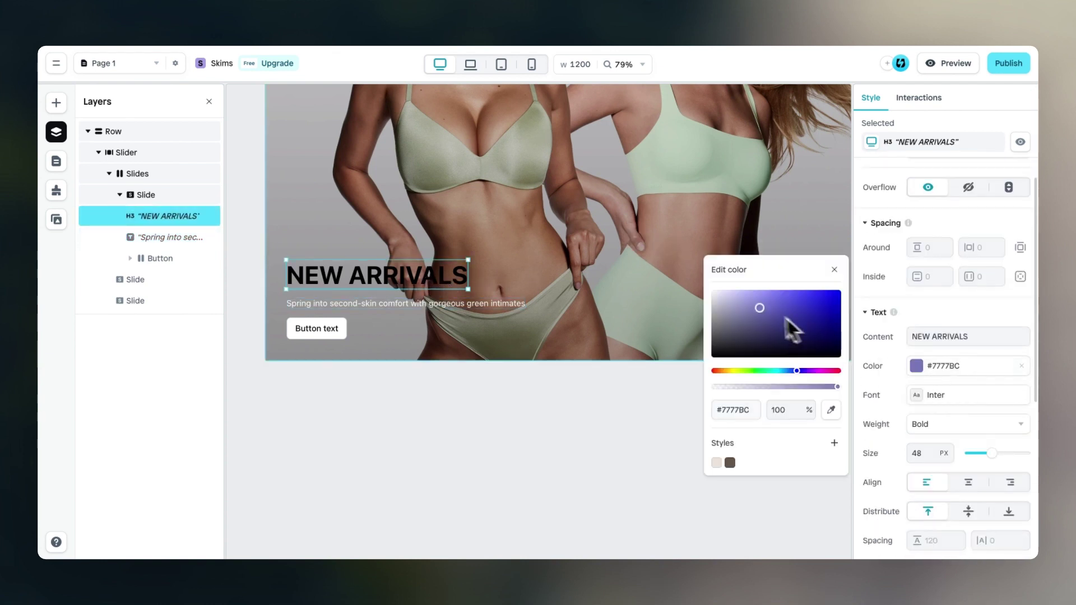
drag(790, 328, 629, 259)
click(835, 270)
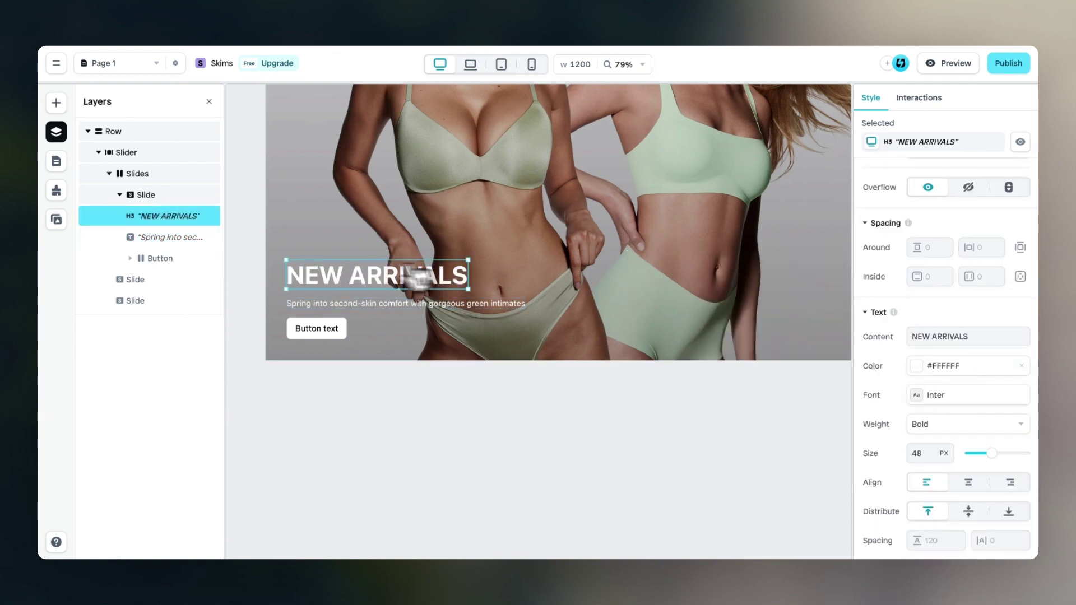
Change the button's label to "SHOP NOW"
click(324, 330)
double_click(324, 331)
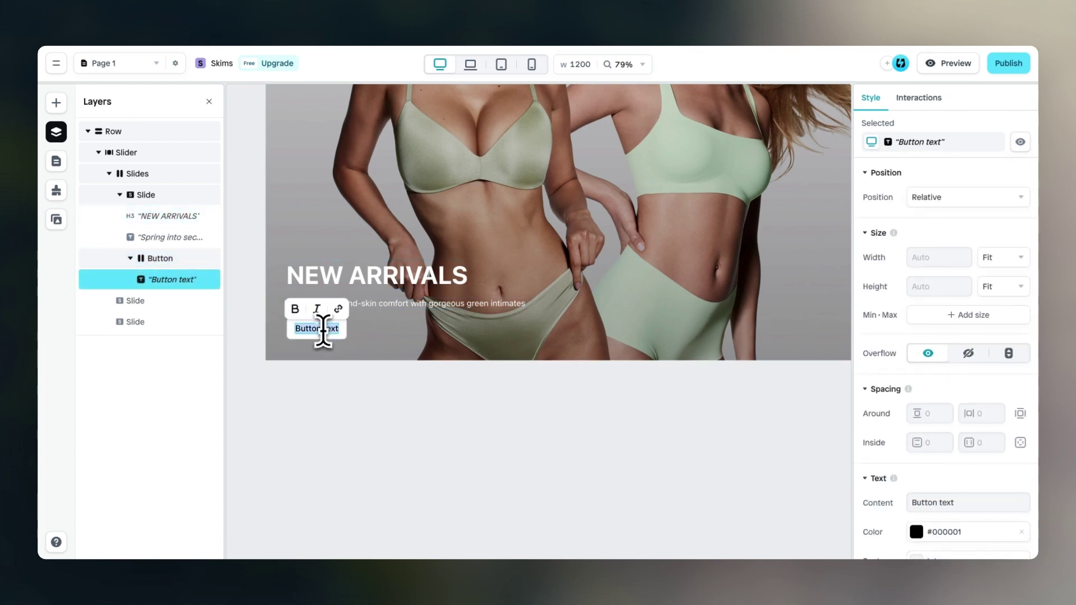
text(SHOP NOW)
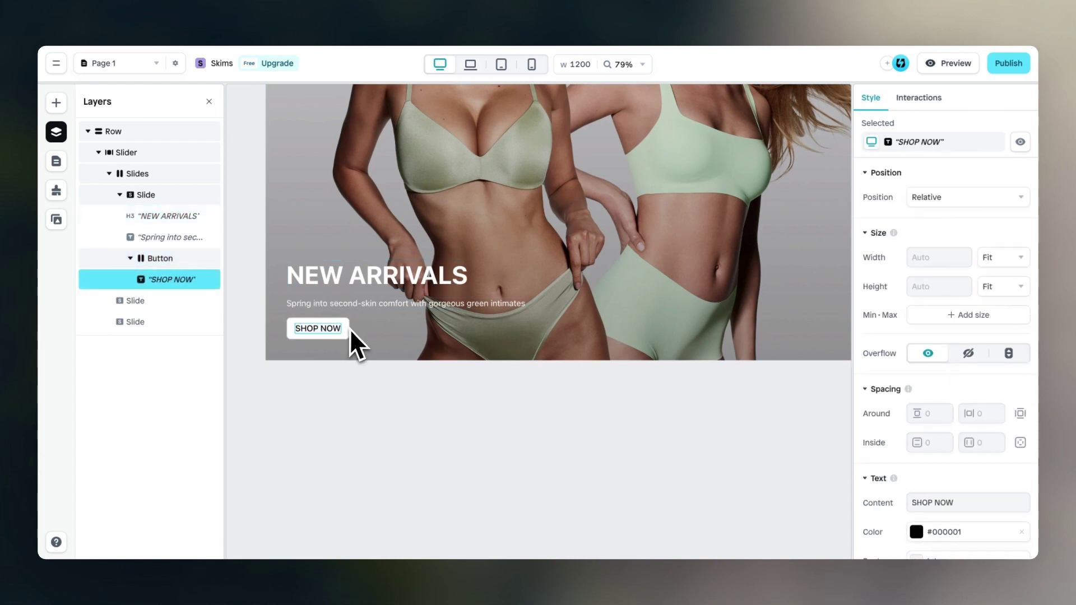
Set the SHOP NOW button's horizontal inside spacing to 40
click(347, 324)
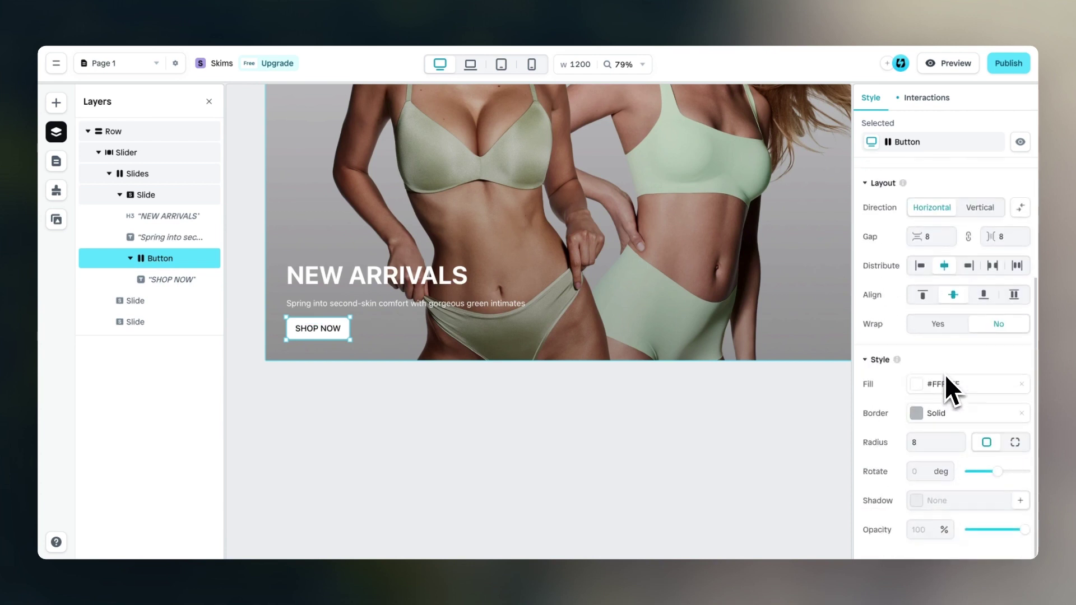
scroll(1003, 264, up, 3)
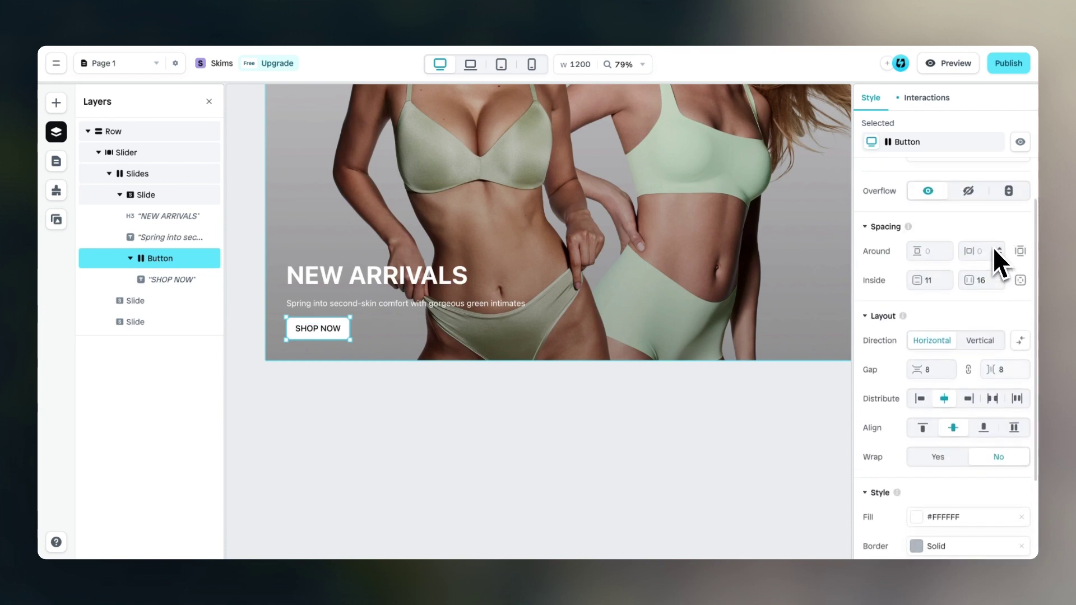
click(988, 278)
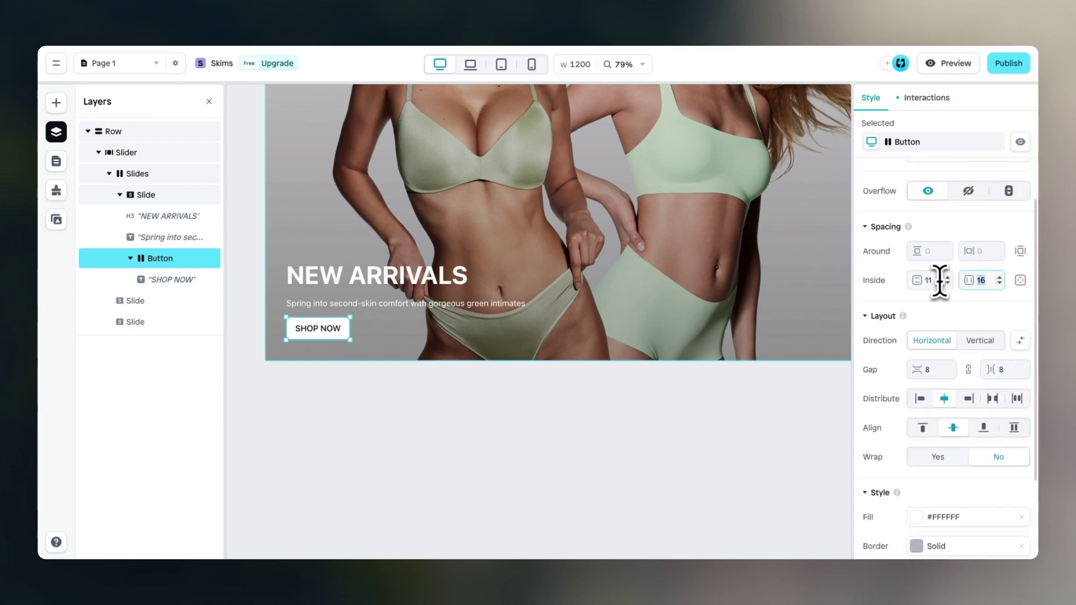
text(40)
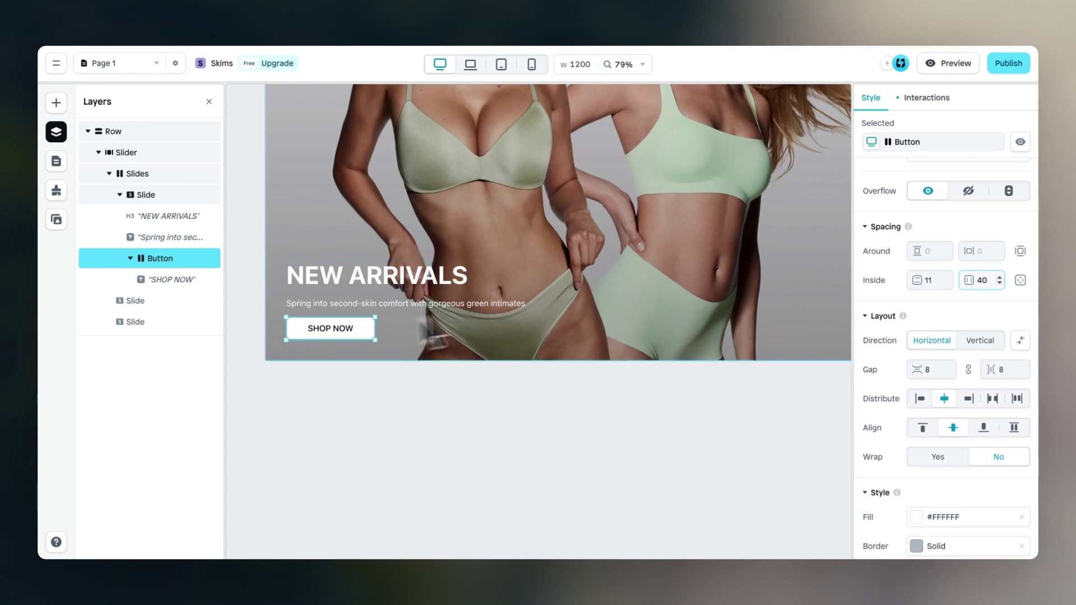
Remove the button's border and set its fill to the saved Beige color style
scroll(961, 328, down, 2)
scroll(962, 328, down, 1)
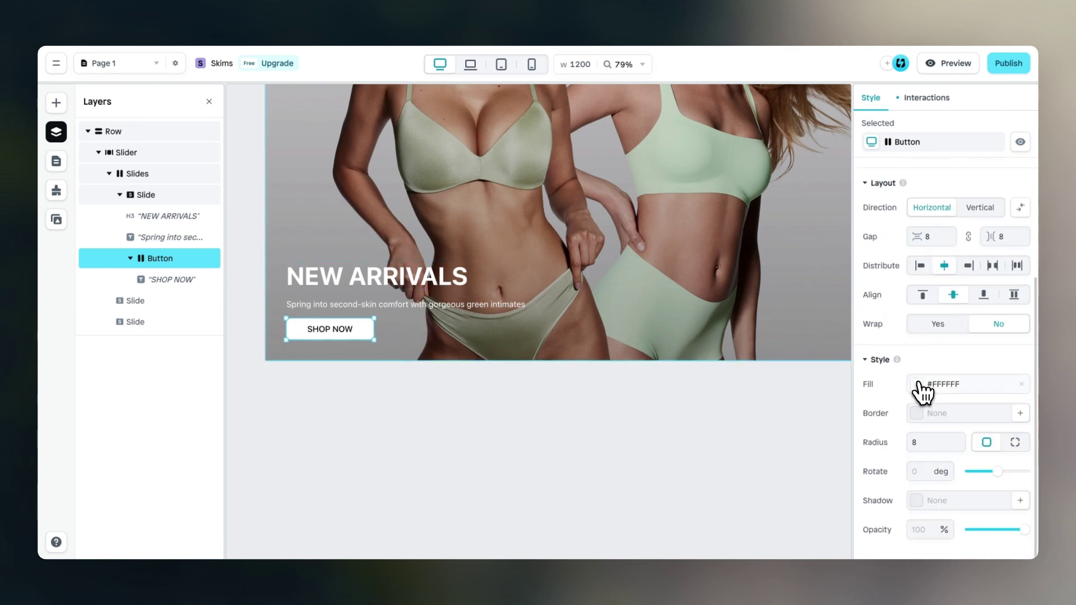
click(920, 385)
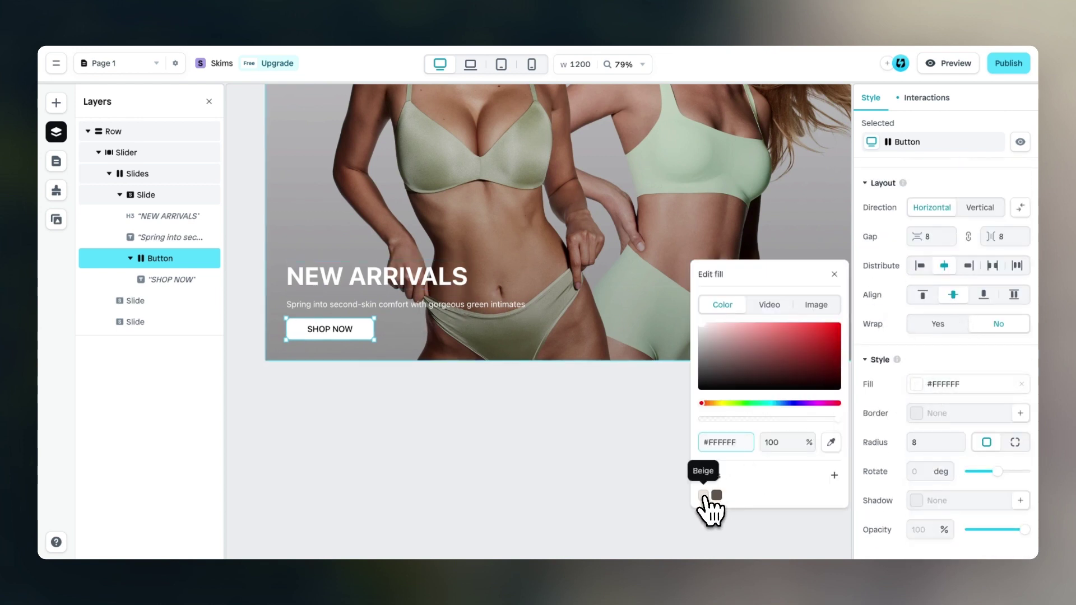
click(704, 495)
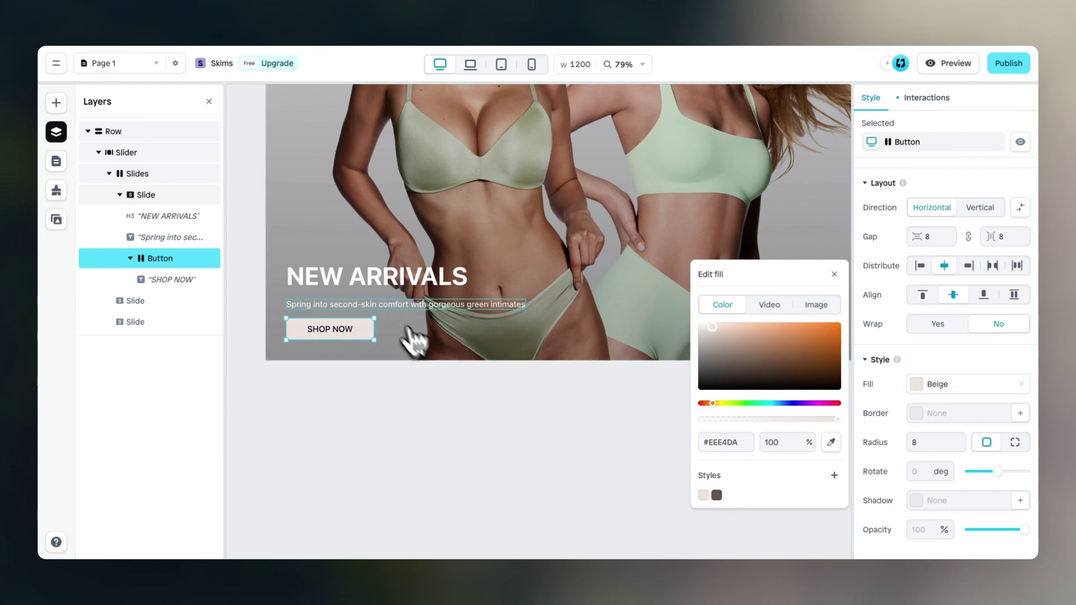
Set the font weight of the SHOP NOW label to Bold
click(348, 330)
click(351, 332)
scroll(978, 399, down, 5)
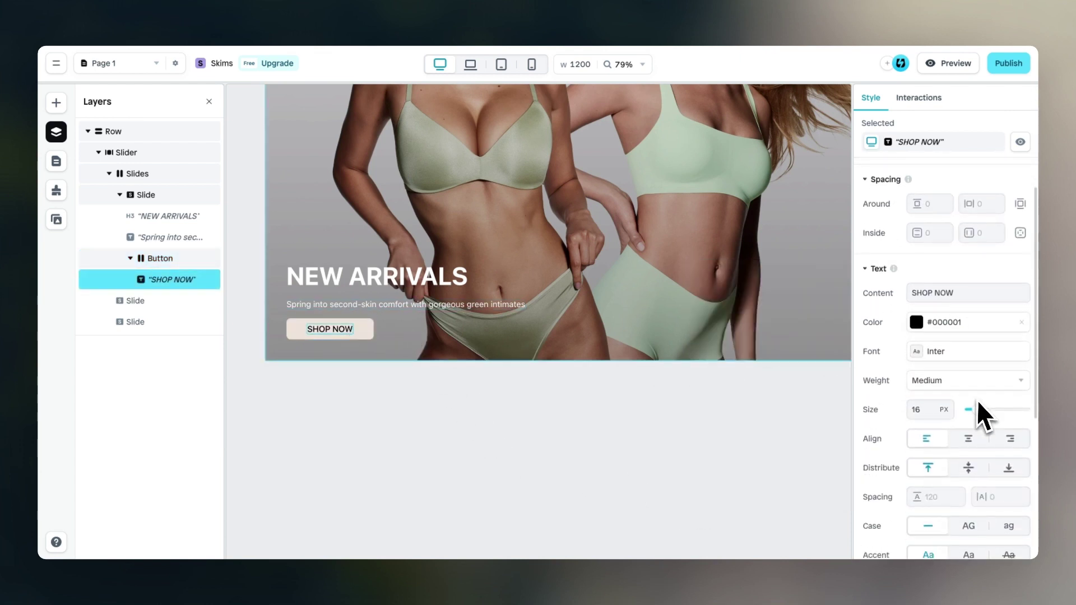
click(936, 358)
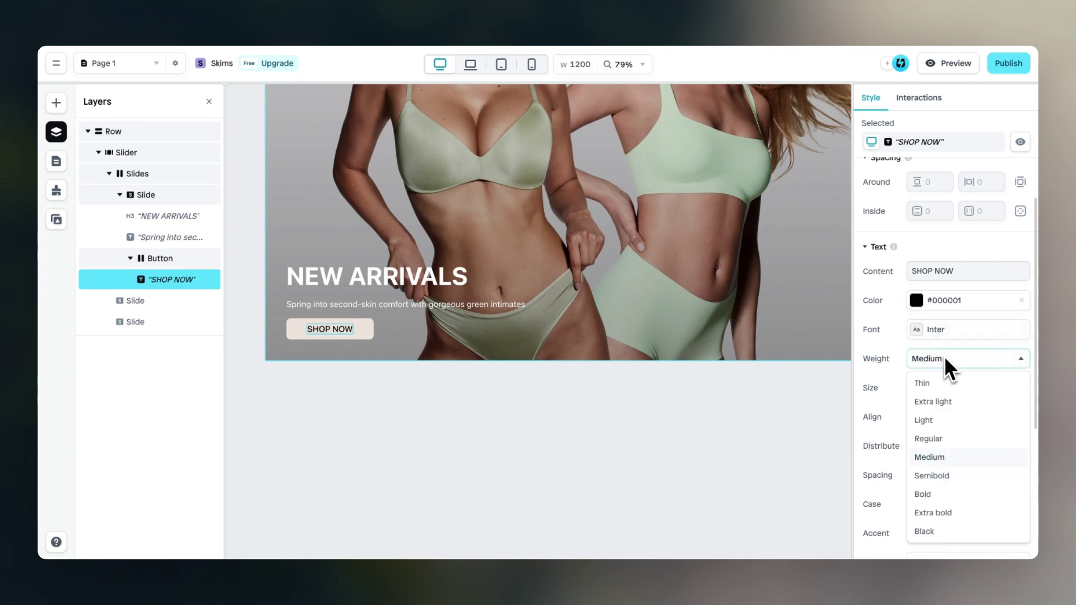
click(934, 495)
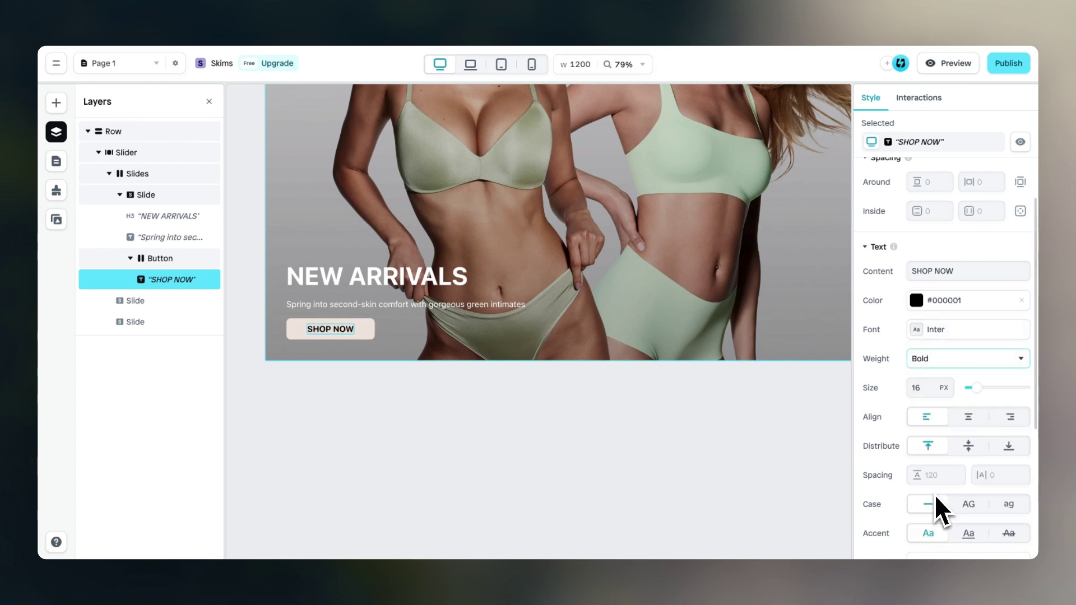
Apply the saved dark brown color style to the SHOP NOW label
click(918, 301)
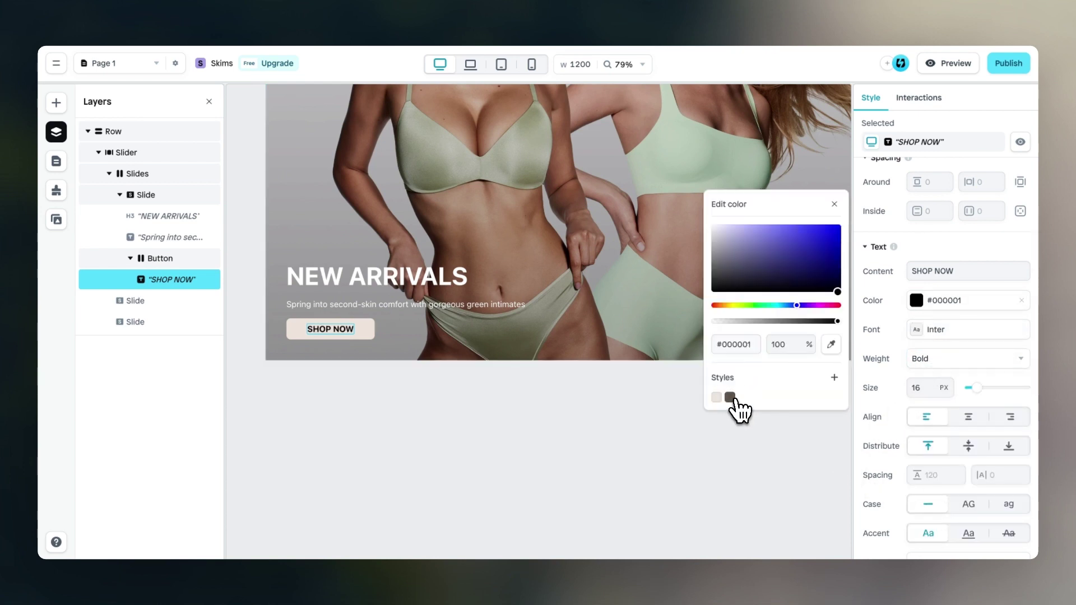
click(730, 397)
click(526, 431)
click(526, 432)
Duplicate the finished first slide with its heading, paragraph and button
scroll(436, 381, down, 5)
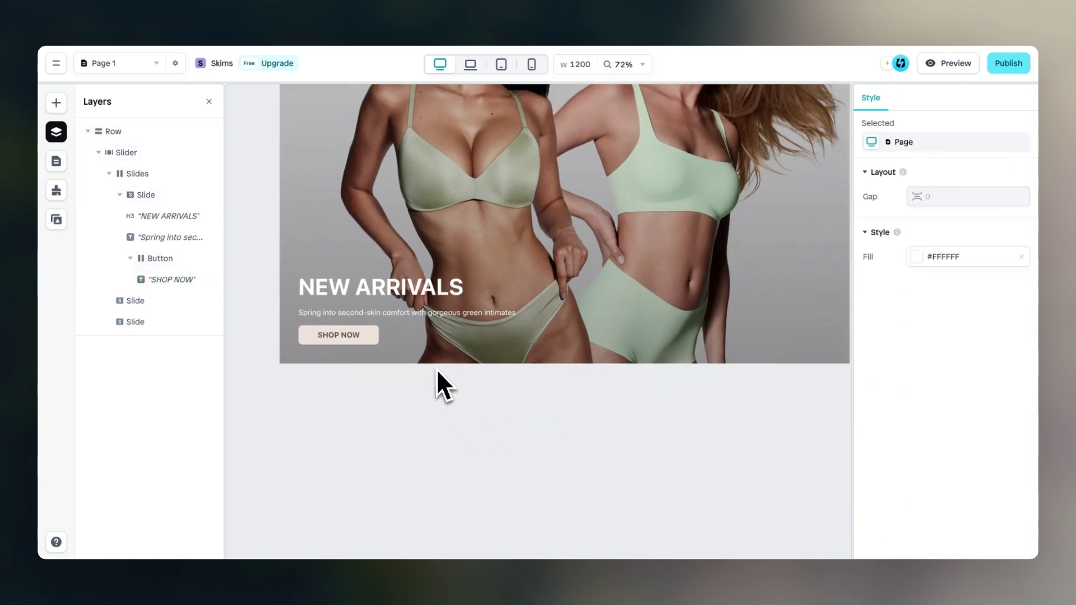
click(515, 282)
click(147, 196)
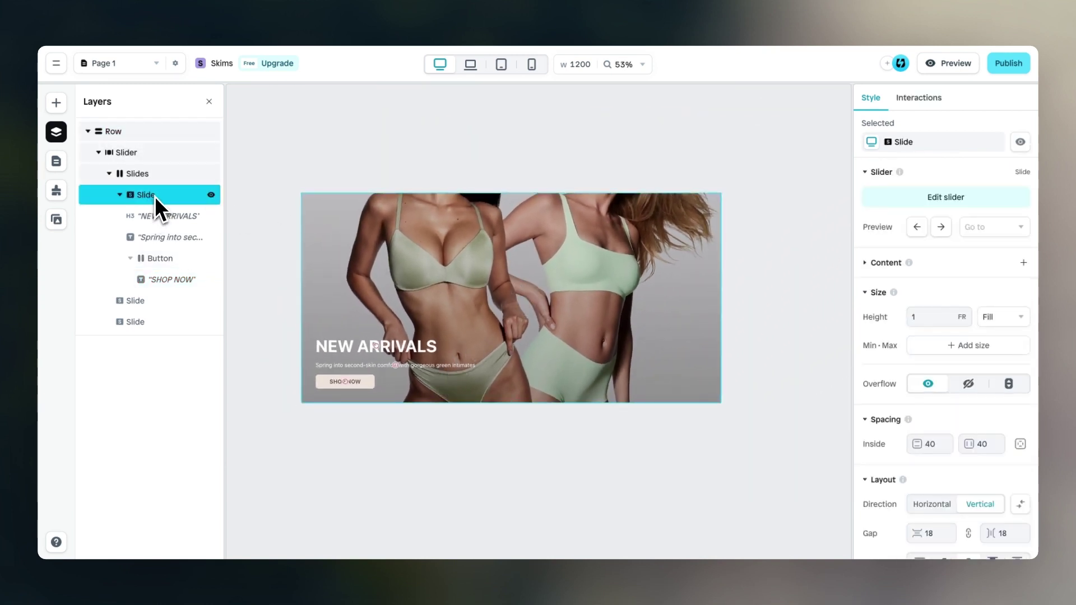
key(Left)
key(Down)
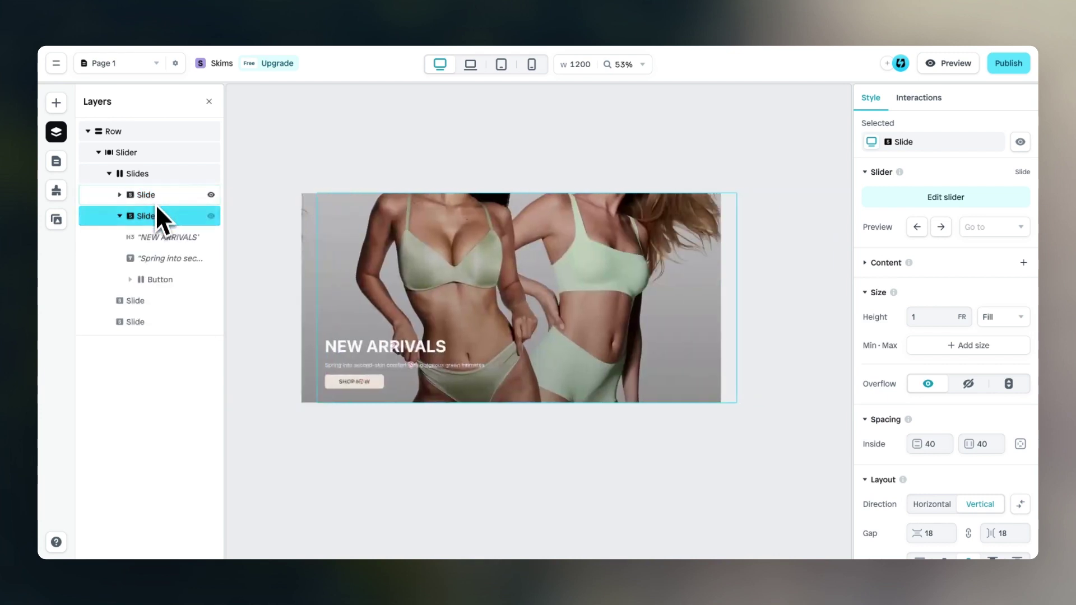
Delete the two empty slides below the duplicated slide
click(147, 303)
key(Delete)
click(146, 301)
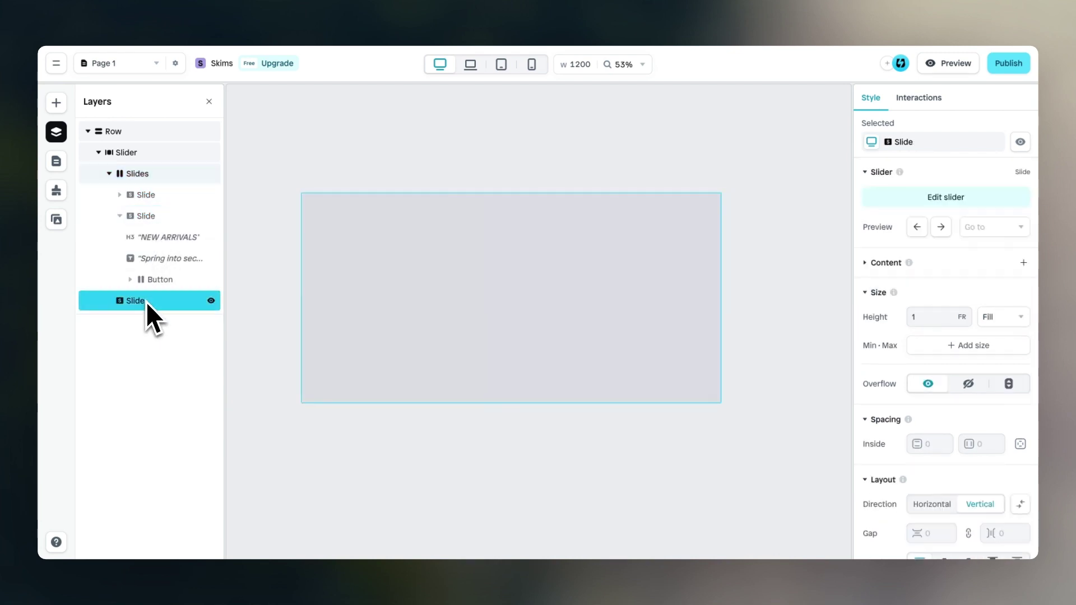
key(Delete)
Replace the duplicated slide's background image with Header 2
click(147, 212)
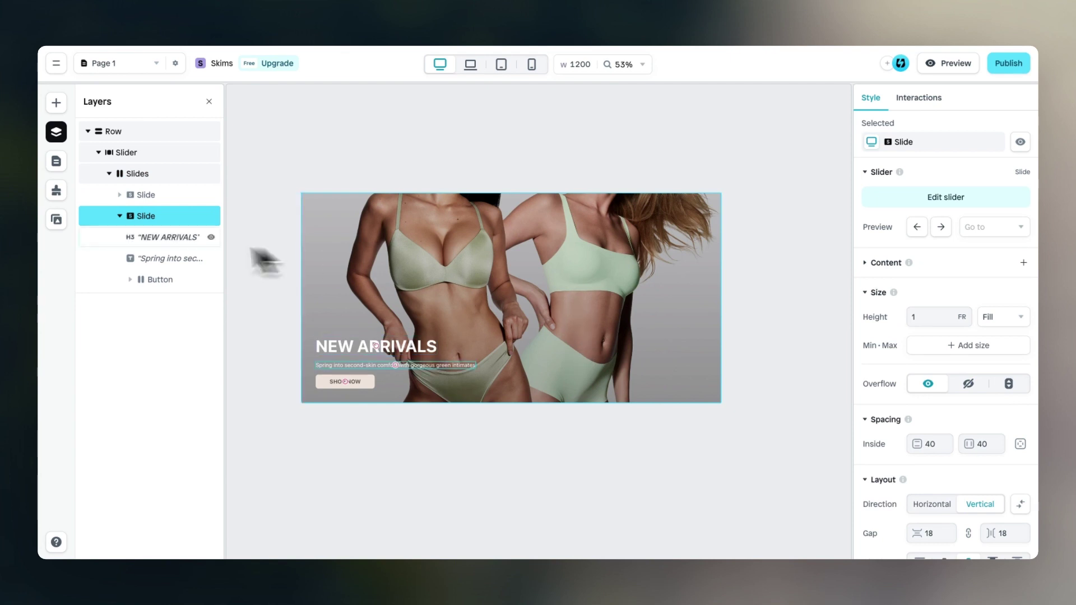
scroll(1017, 392, down, 5)
click(943, 388)
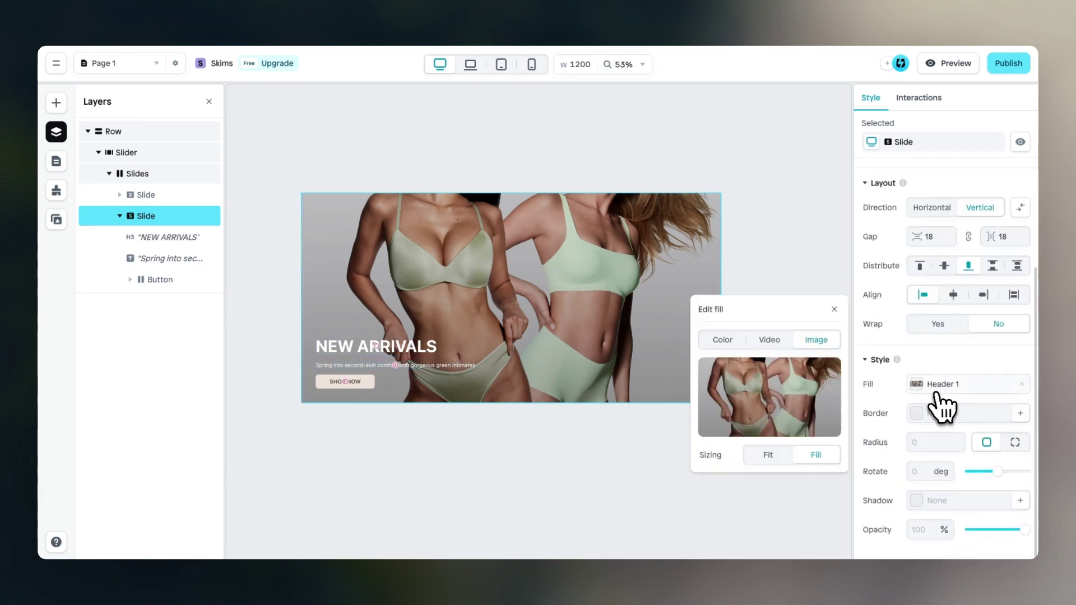
click(793, 397)
scroll(796, 414, down, 8)
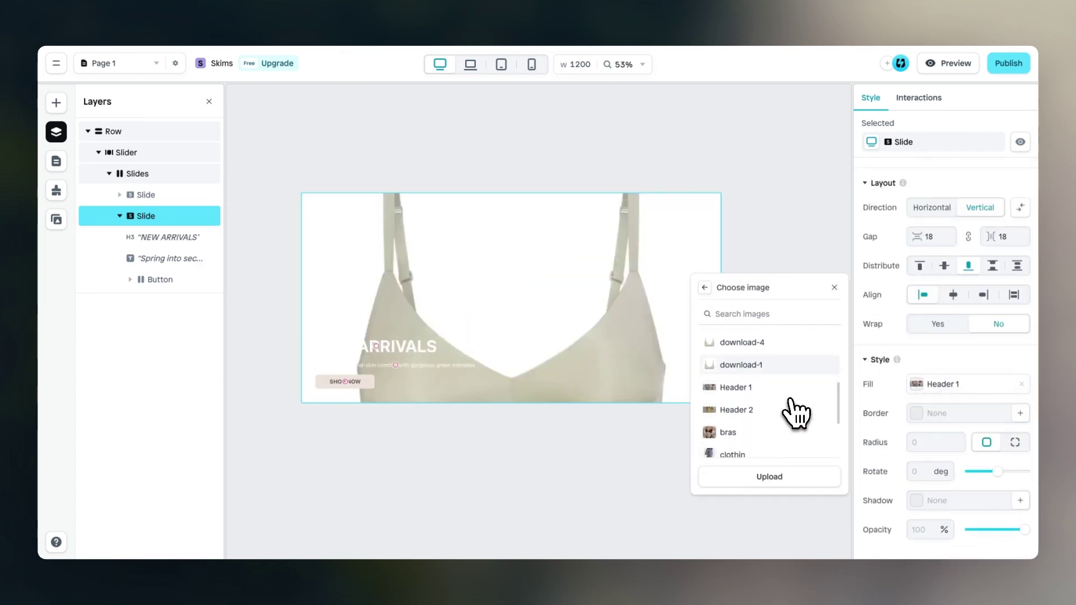
click(765, 370)
scroll(432, 343, up, 3)
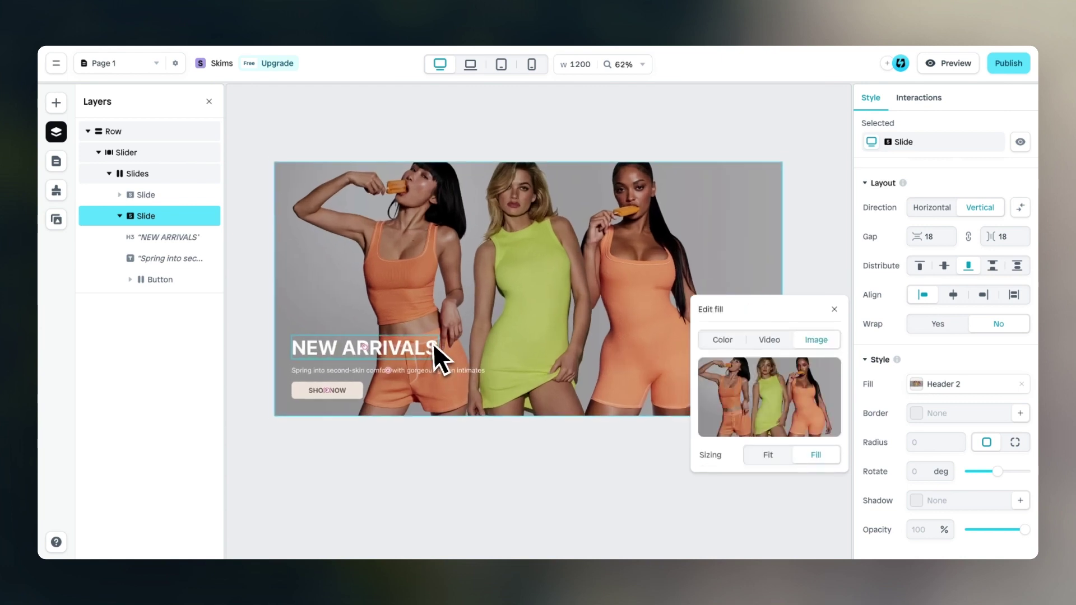
Change the second slide's heading text to "THE SPRING SHOP"
click(404, 346)
double_click(403, 347)
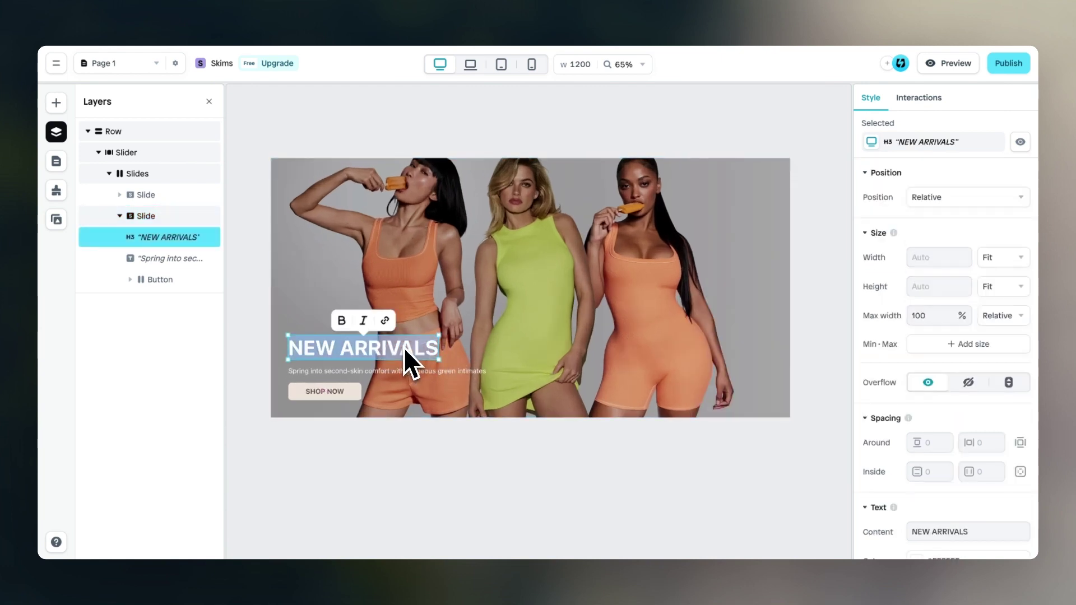
text(THE)
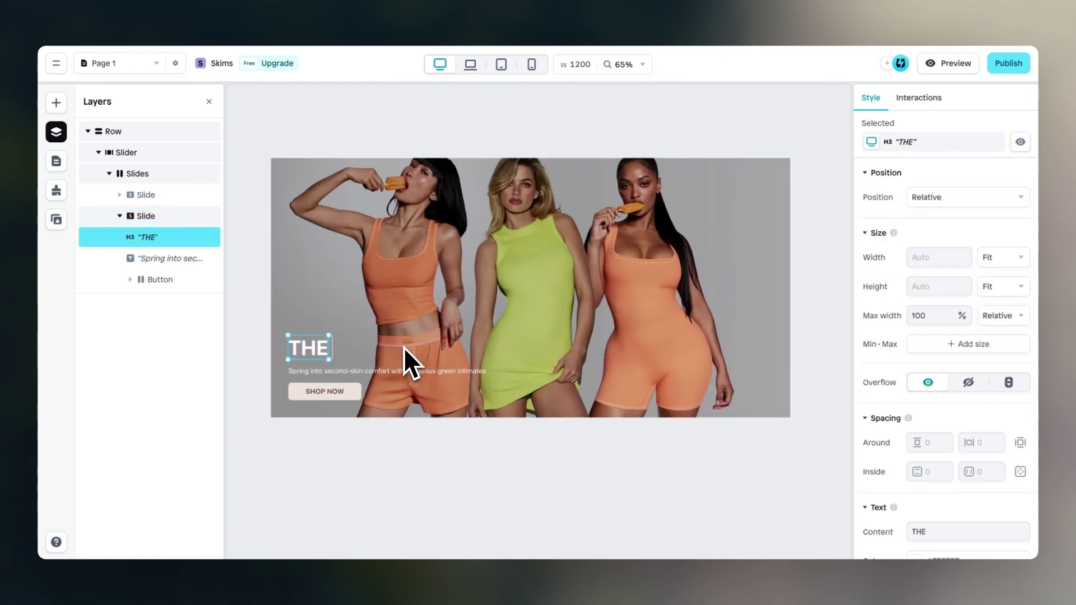
text( SPRING SHOP)
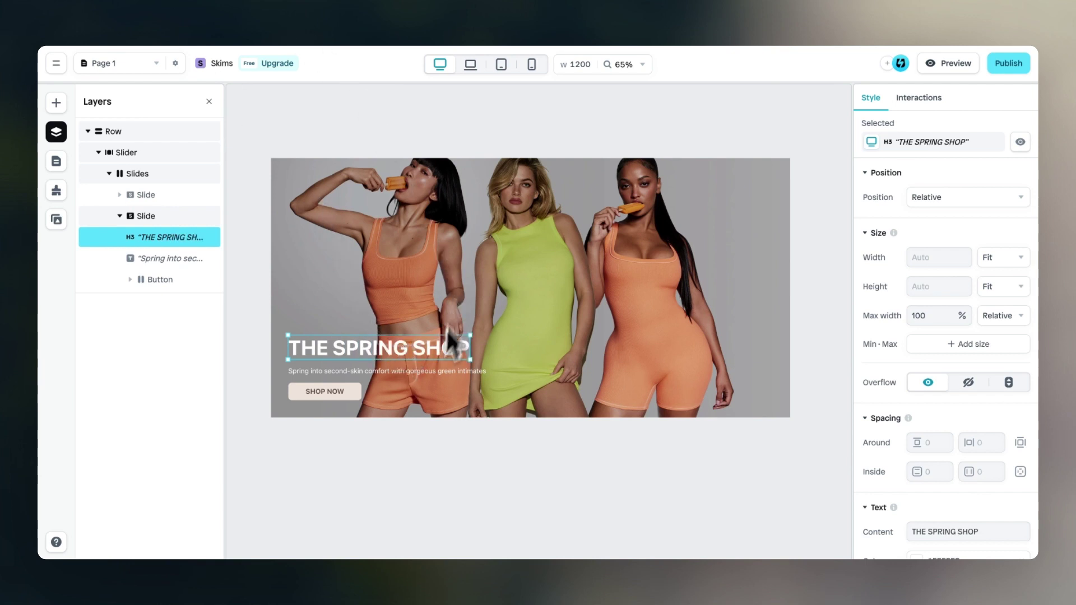
Replace the second slide's paragraph with "Refresh for spring with new buttery basics, ultra-soft sweats, and more"
click(409, 372)
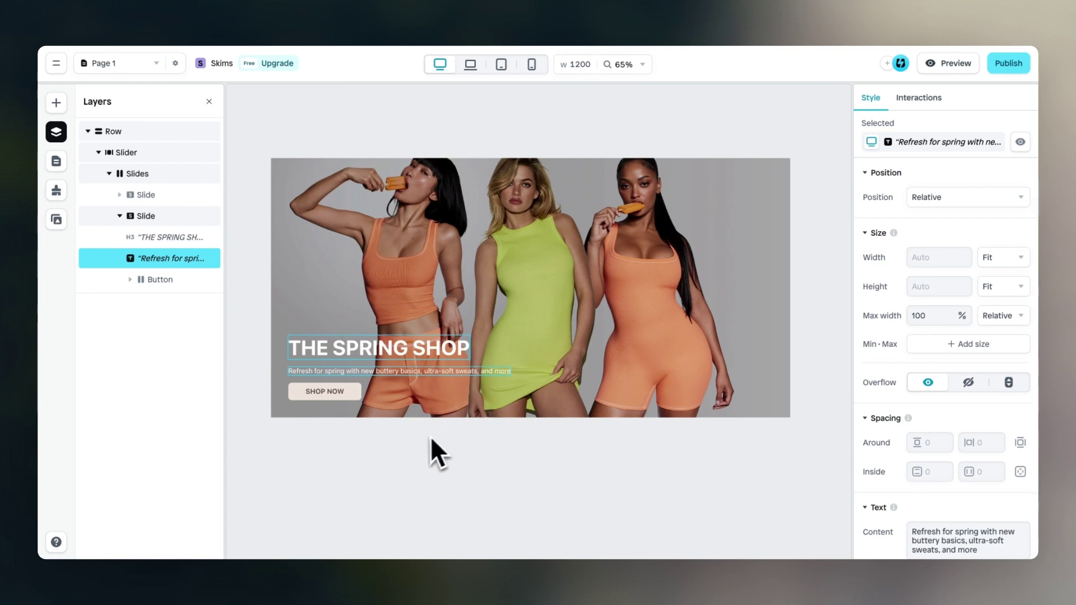
scroll(396, 391, up, 3)
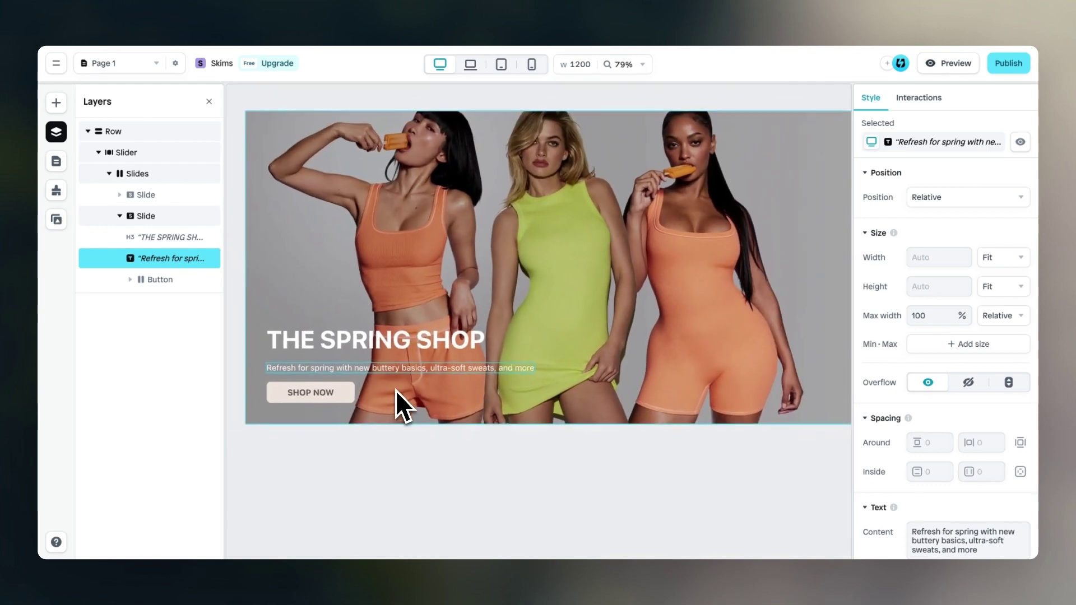
scroll(426, 381, down, 3)
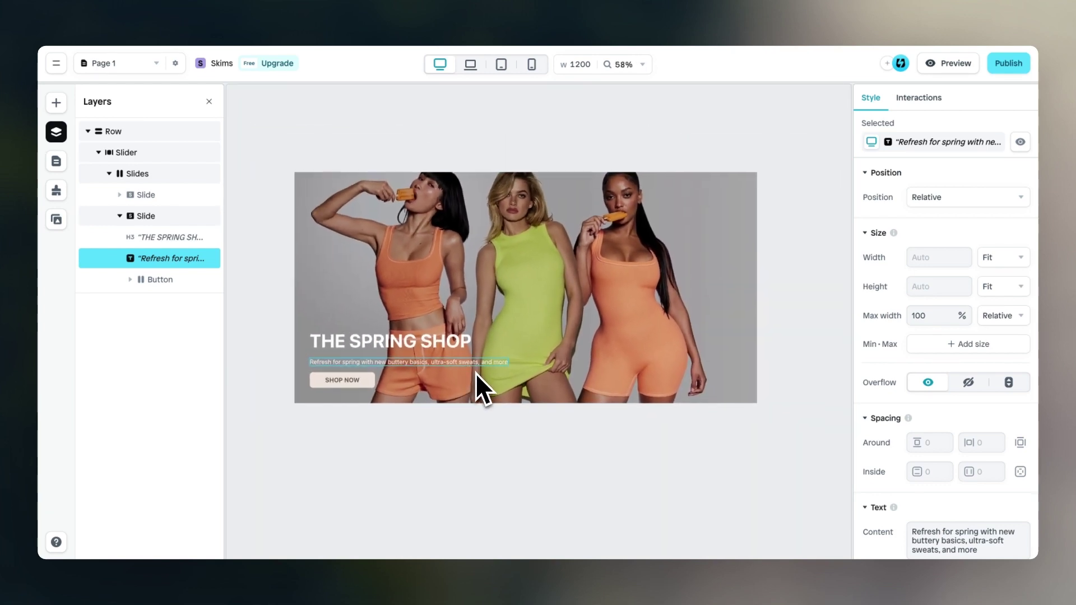
Turn on autoplay for the slider's slides with an animation speed of 500 ms, and preview the slideshow
click(620, 276)
click(139, 152)
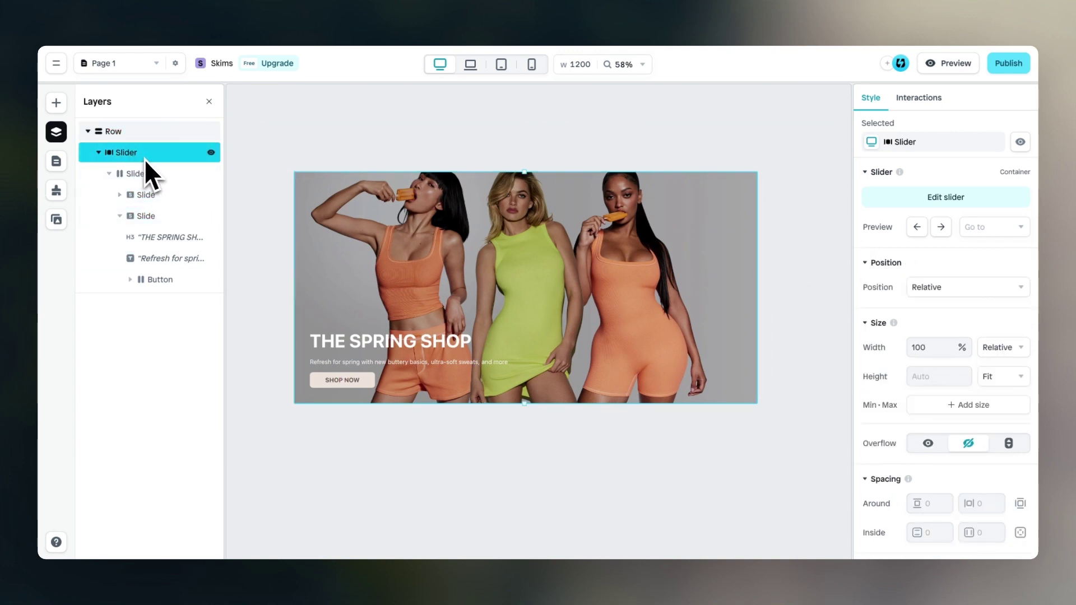
click(959, 199)
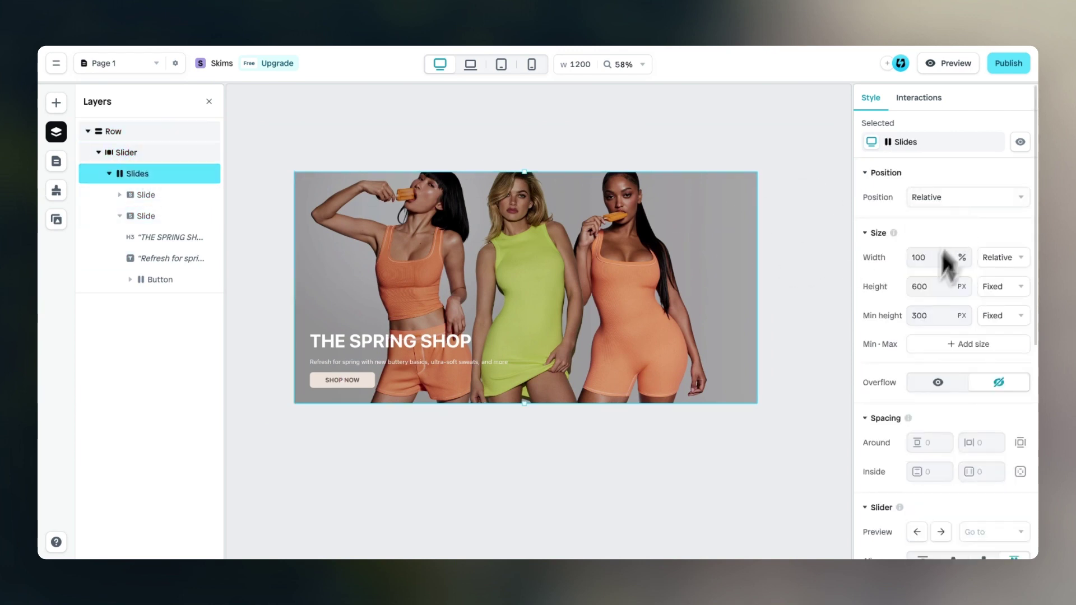
scroll(948, 264, down, 5)
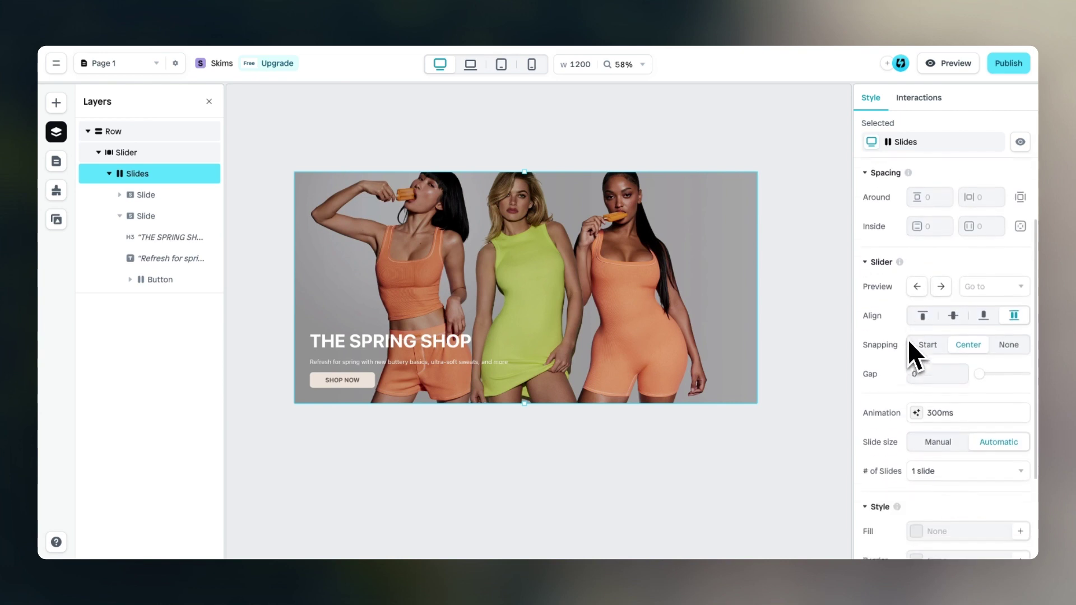
click(917, 405)
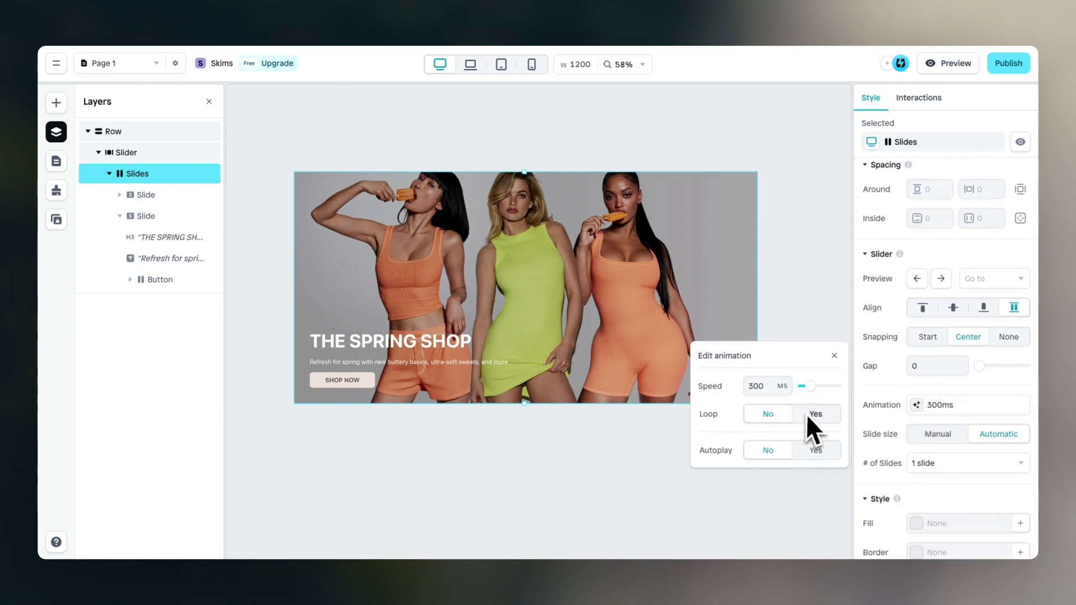
click(817, 447)
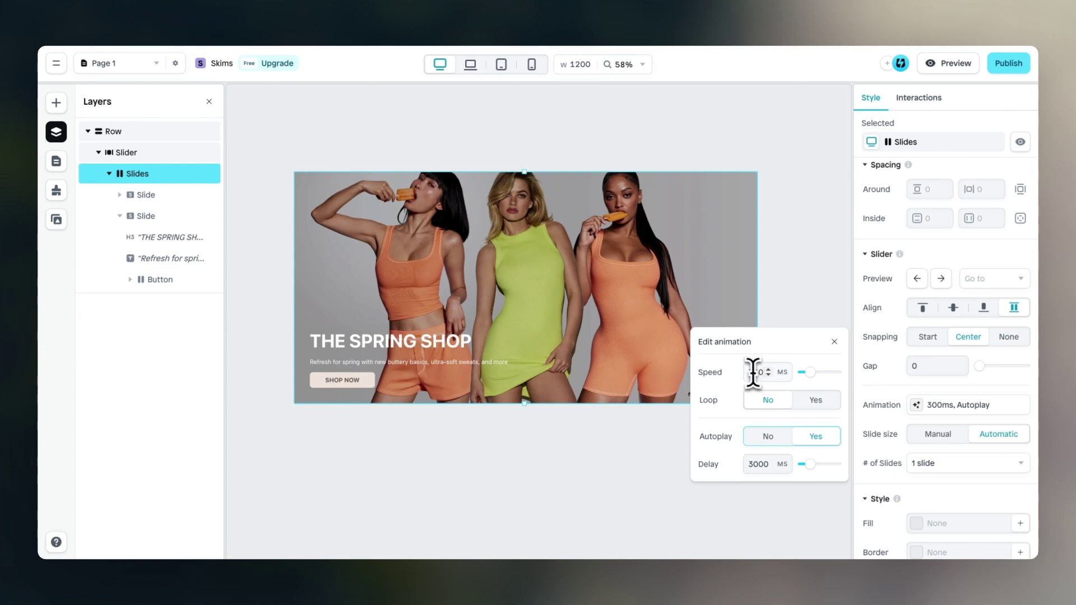
text(5)
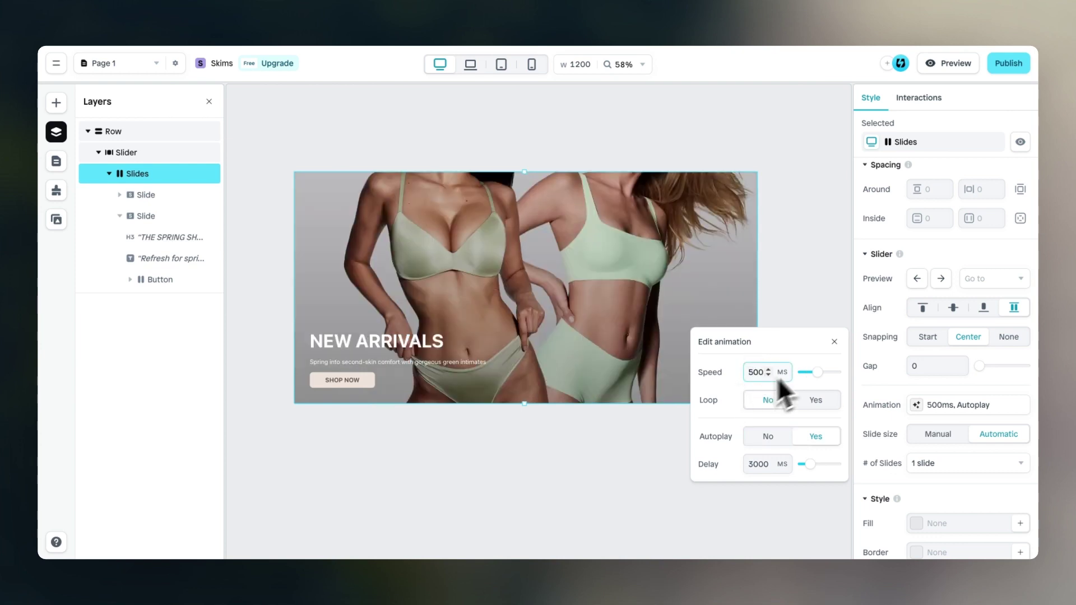
click(834, 342)
click(956, 62)
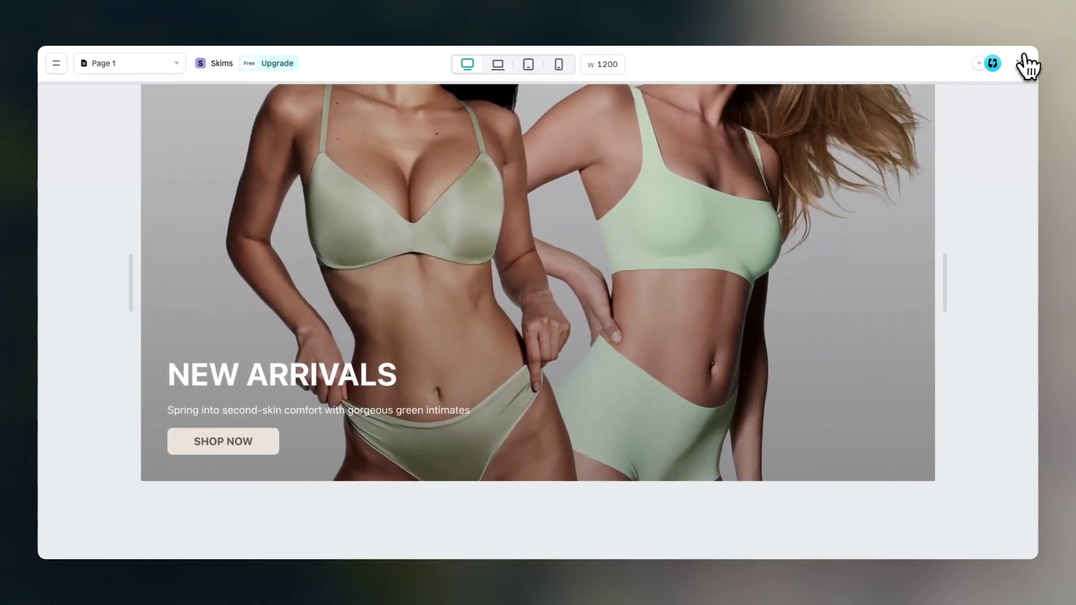
click(1025, 62)
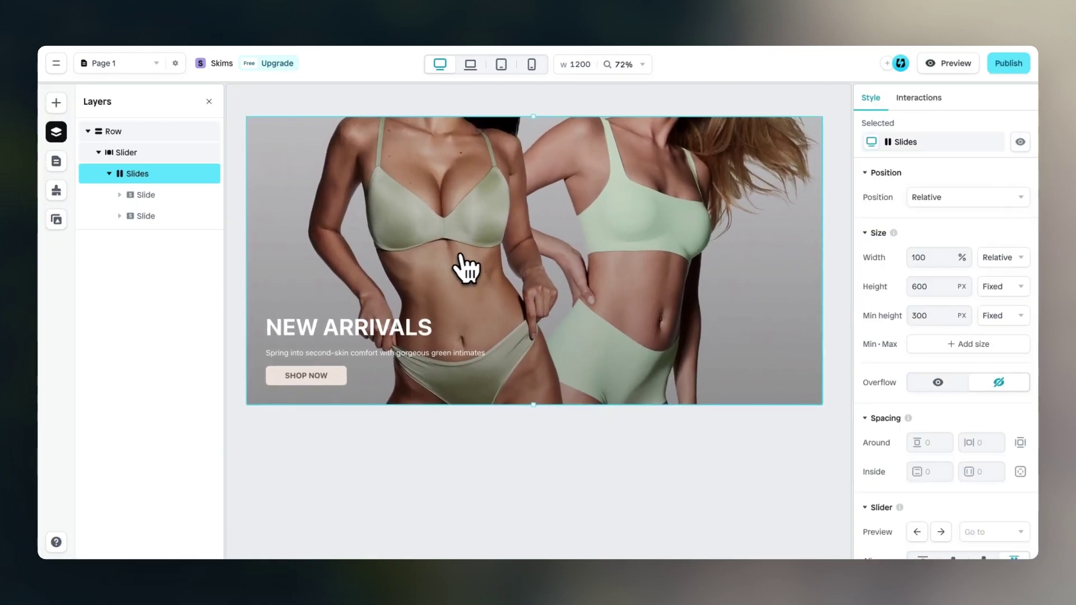
Insert a single row below the hero slideshow and set its vertical and horizontal inside spacing to 40
click(56, 102)
mouse_move(131, 208)
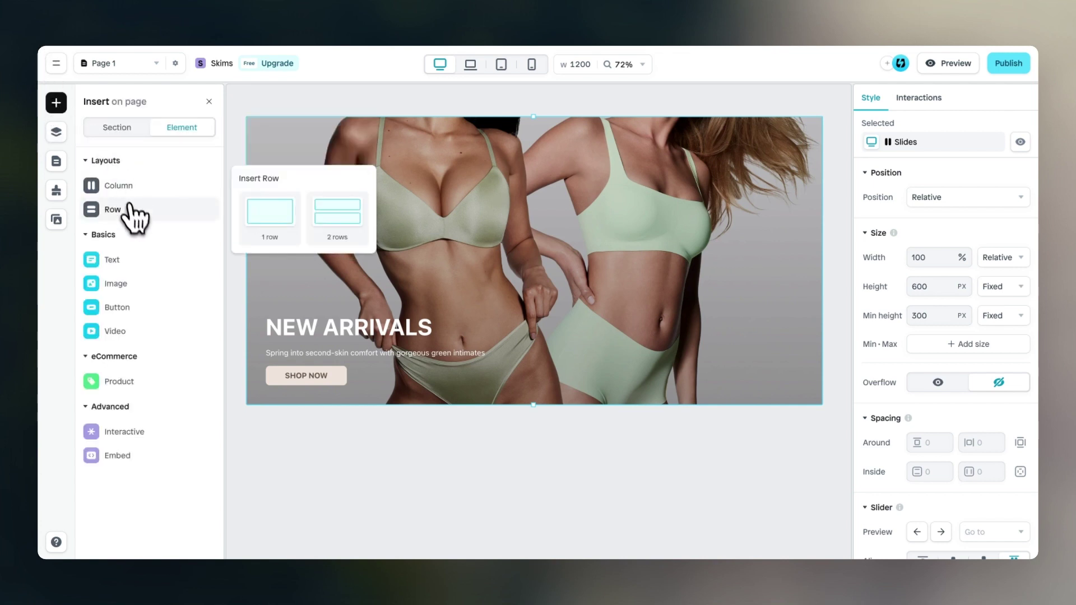
click(270, 236)
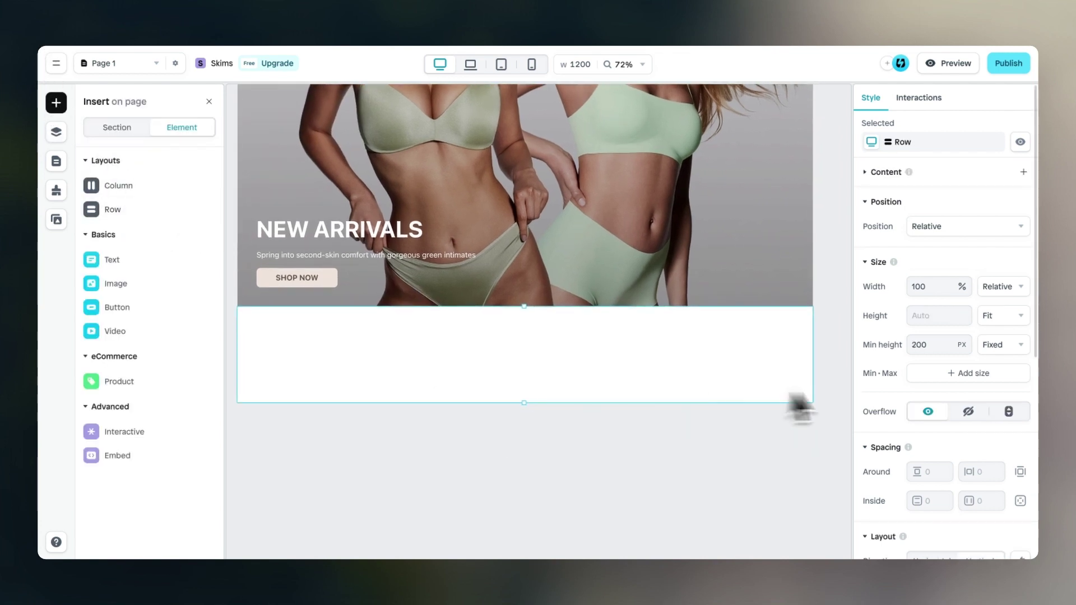
scroll(914, 408, down, 2)
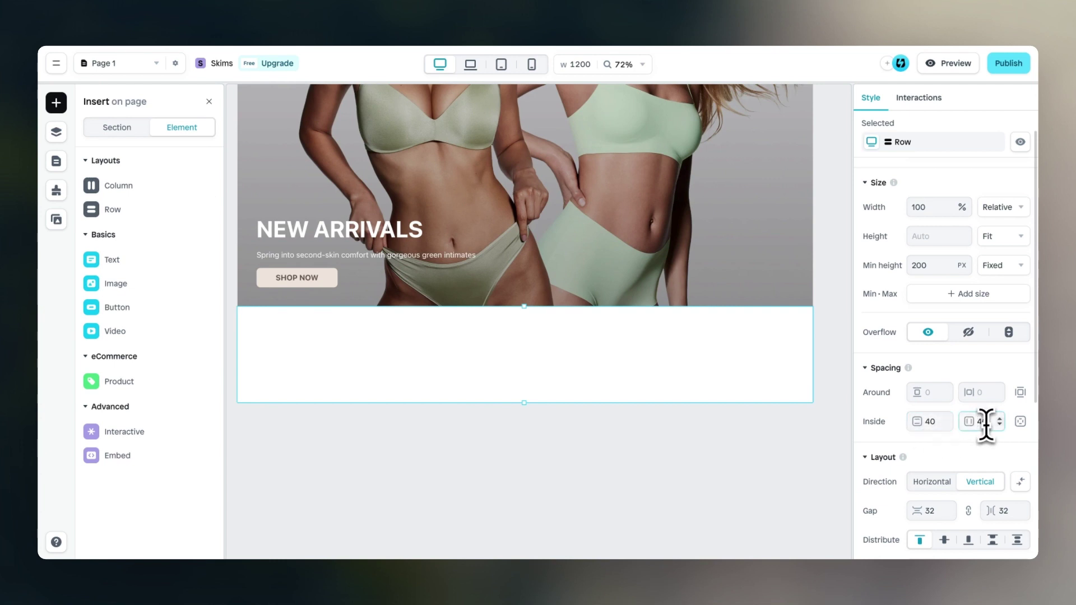
Add a two-column layout inside the new row and set its height to 600 px
scroll(613, 372, down, 3)
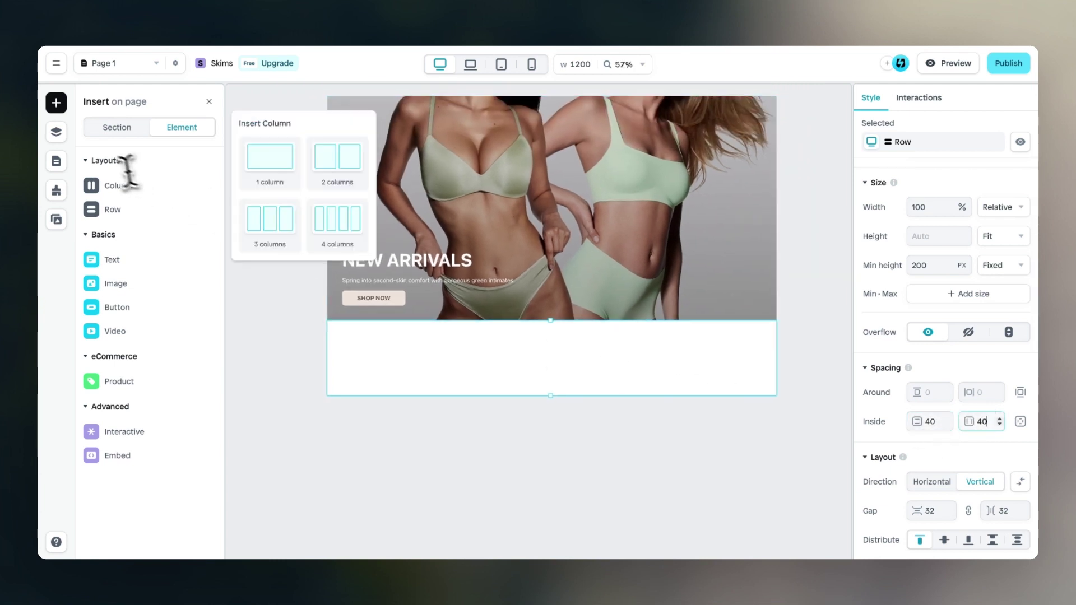
mouse_move(112, 208)
mouse_move(161, 186)
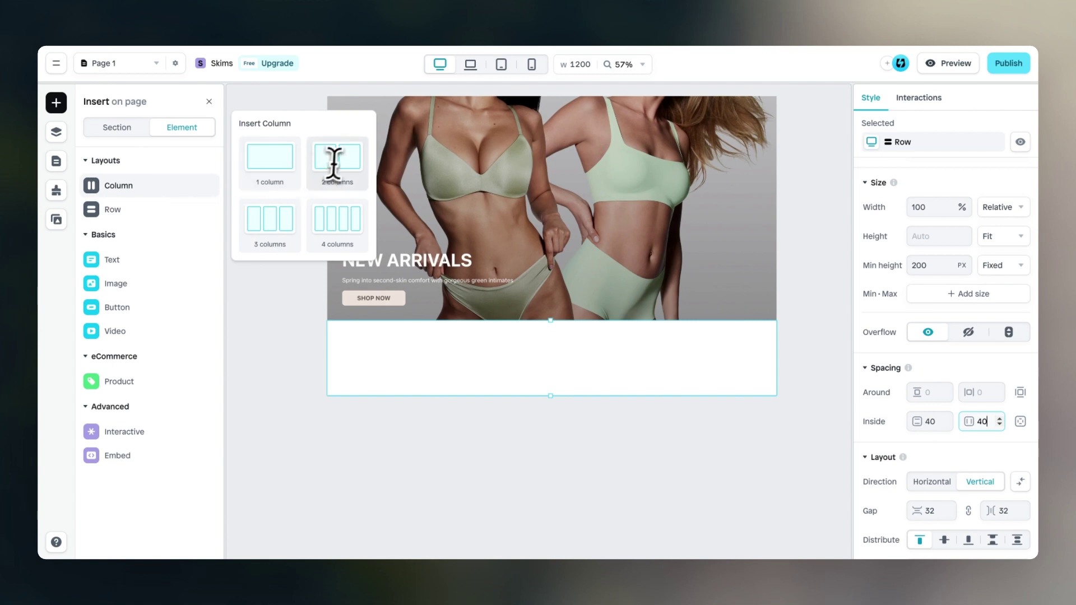
drag(333, 162, 510, 353)
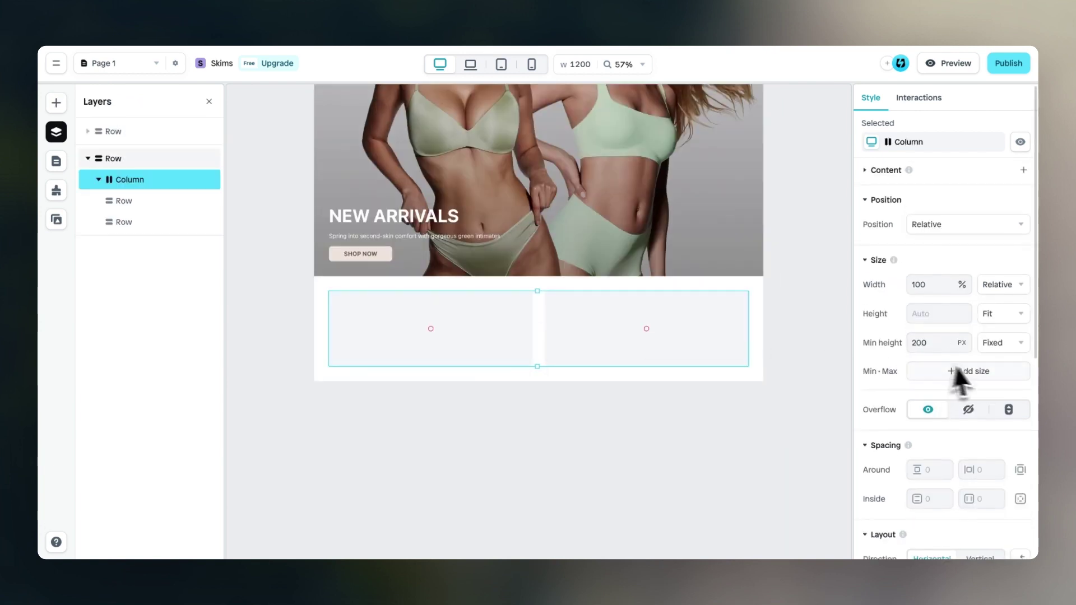
scroll(947, 353, down, 1)
click(921, 309)
text(6)
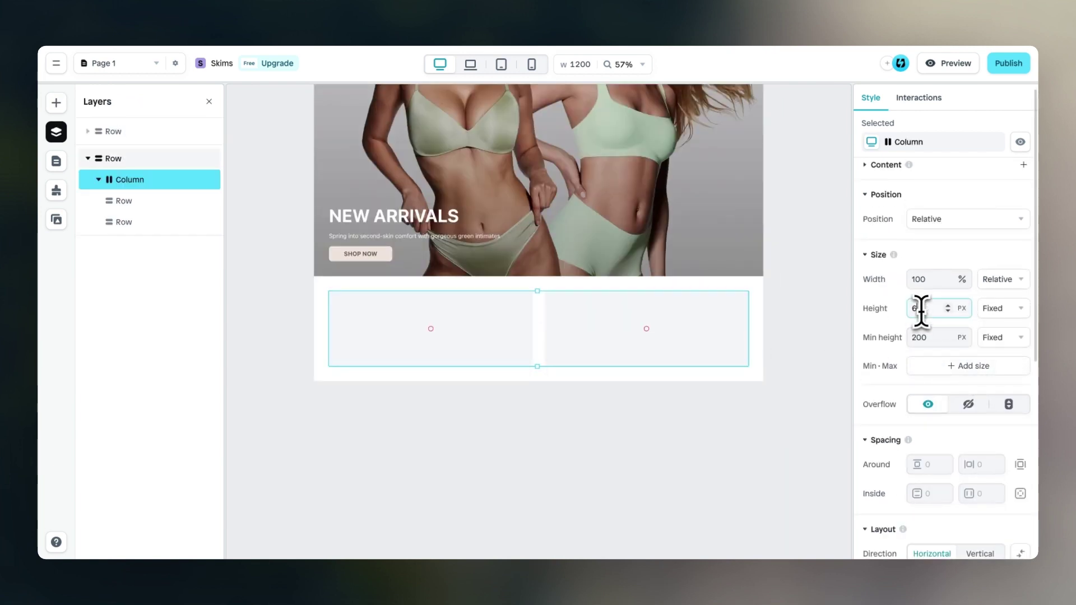
text(00)
scroll(566, 365, down, 2)
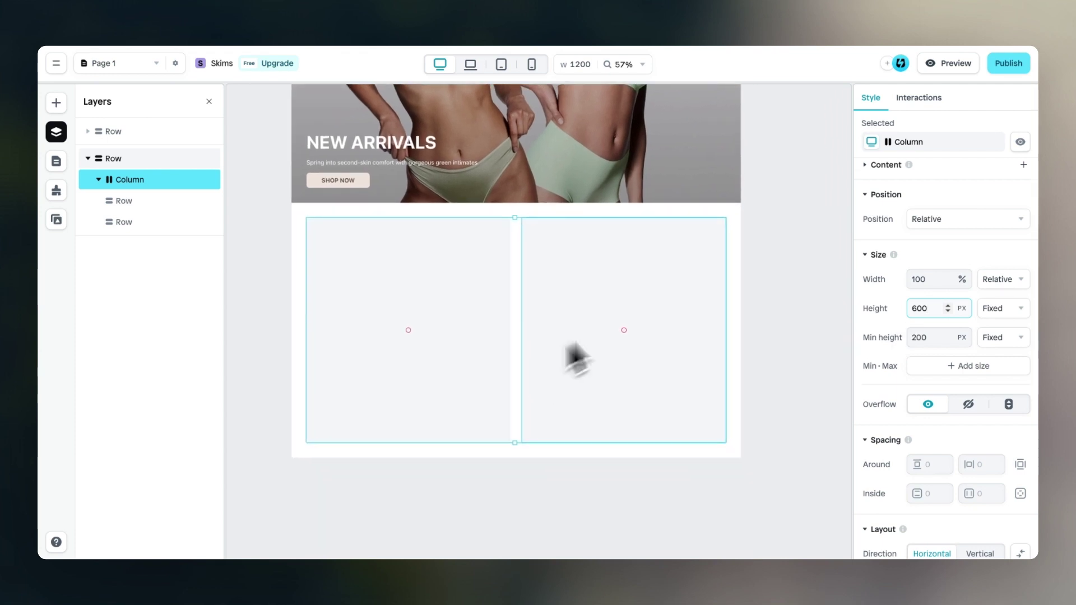
Fill the first cell of the two-column layout with the dresses image
click(462, 289)
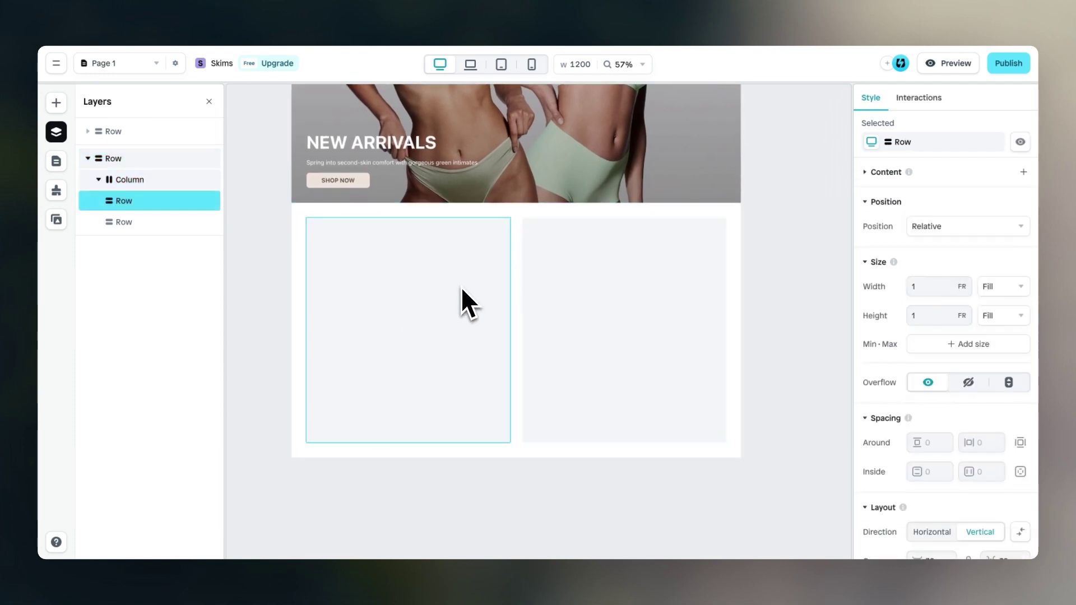
scroll(461, 287, up, 3)
scroll(920, 381, down, 4)
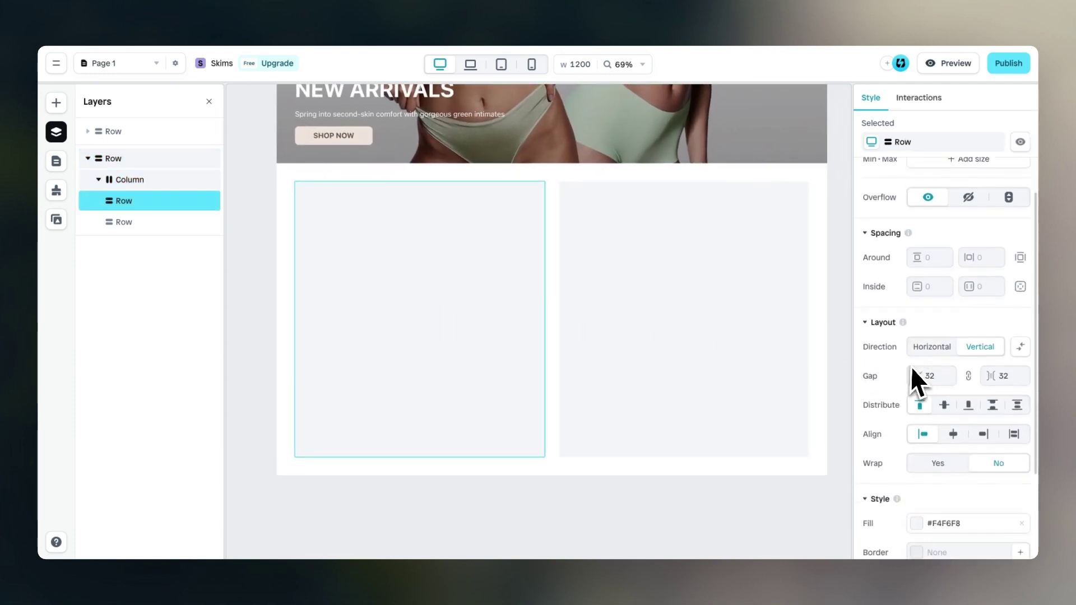
scroll(916, 392, down, 3)
click(919, 428)
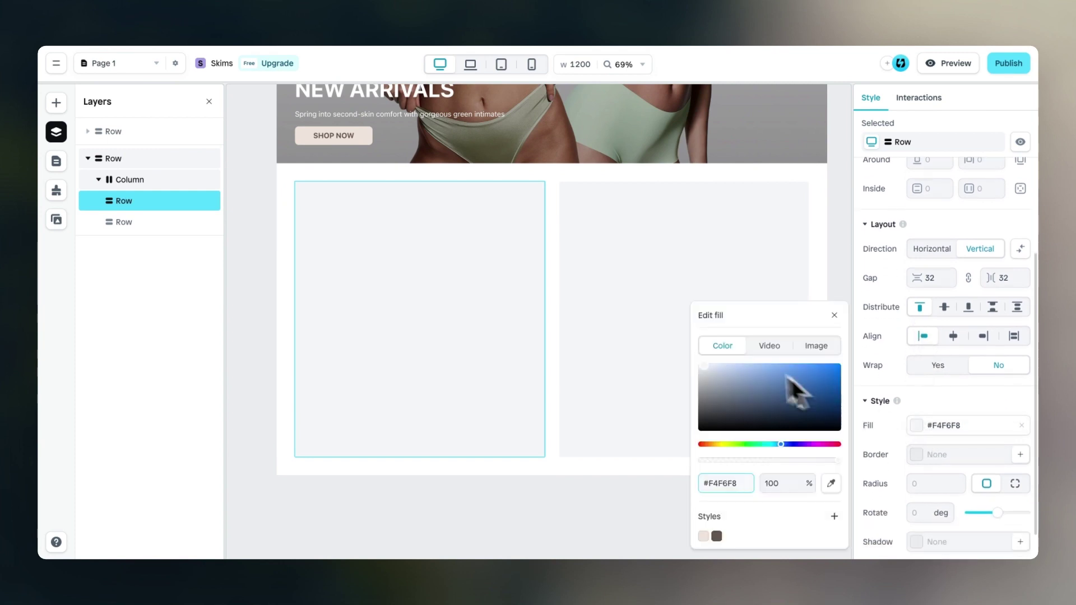
click(814, 346)
click(791, 441)
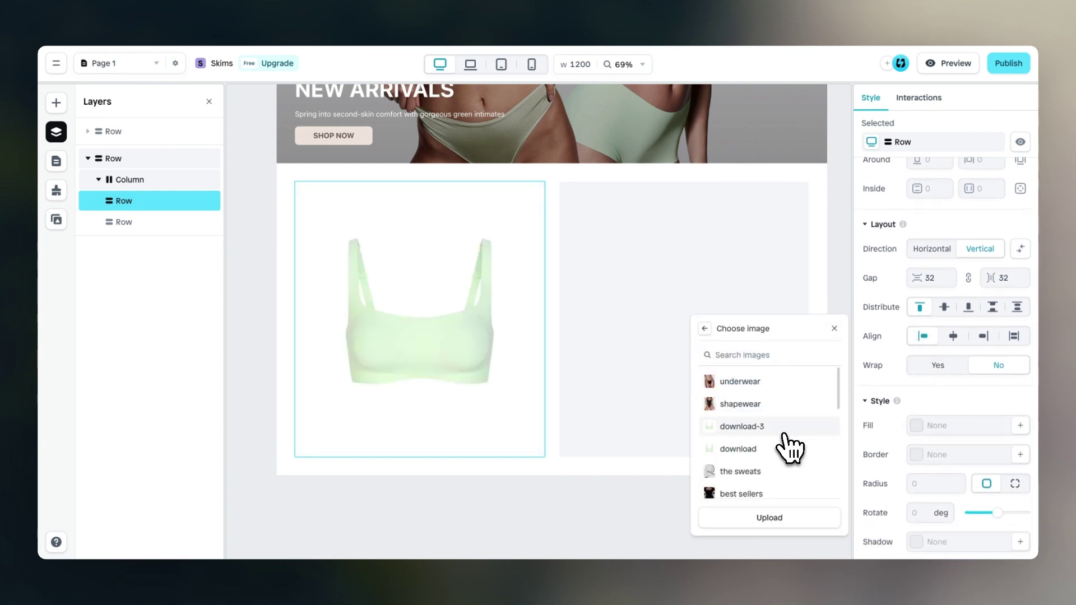
scroll(791, 447, down, 5)
scroll(791, 447, down, 3)
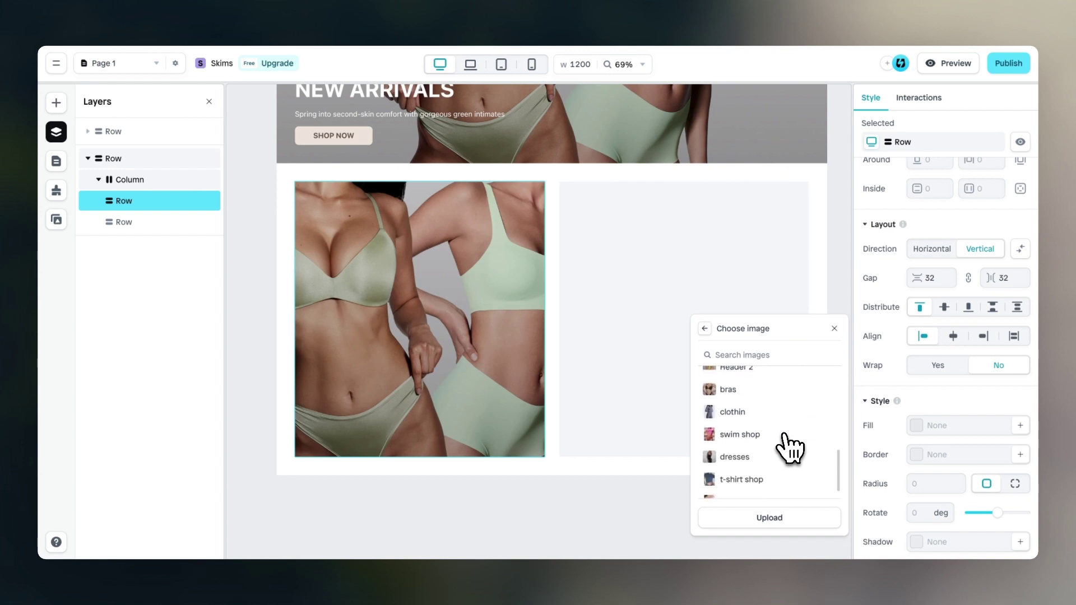
click(792, 444)
Copy the NEW ARRIVALS heading from the first hero slide
scroll(433, 307, up, 2)
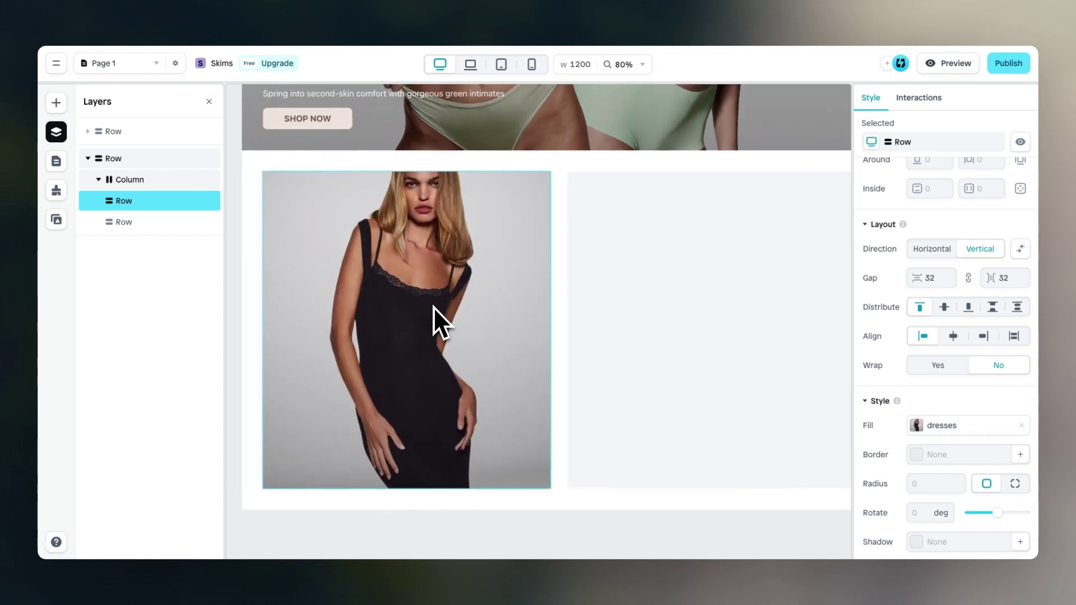
scroll(433, 307, up, 2)
scroll(388, 123, up, 1)
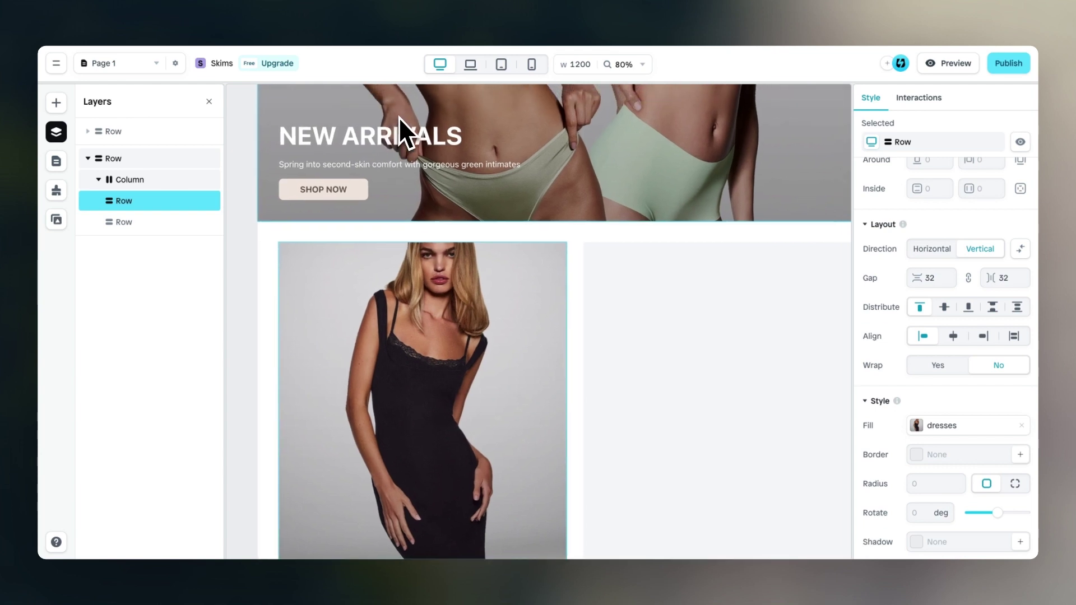
scroll(398, 140, down, 2)
scroll(481, 253, up, 2)
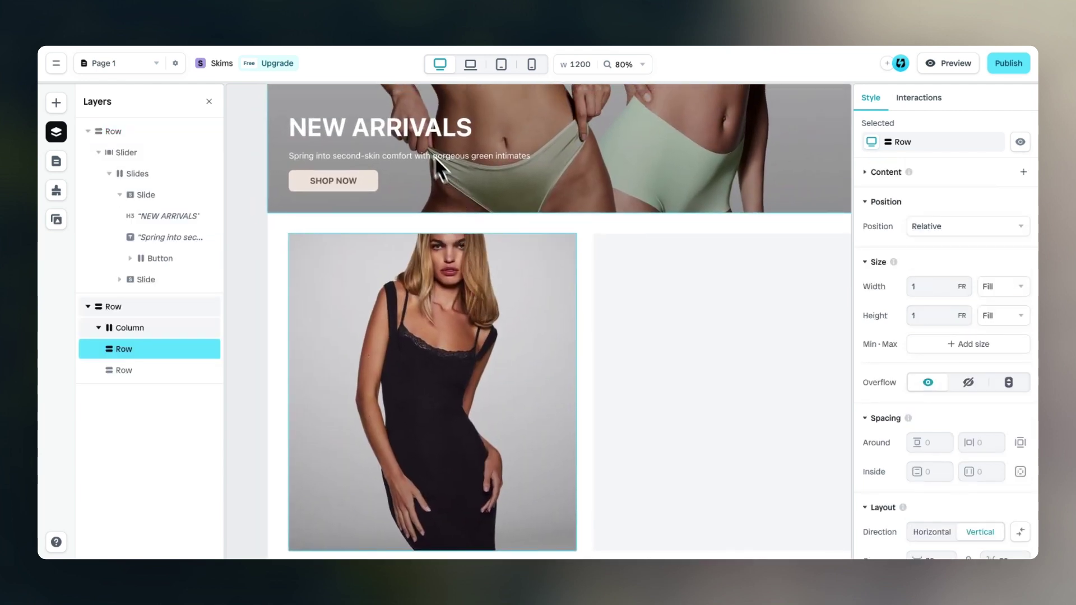
click(427, 132)
double_click(428, 132)
click(423, 132)
click(422, 132)
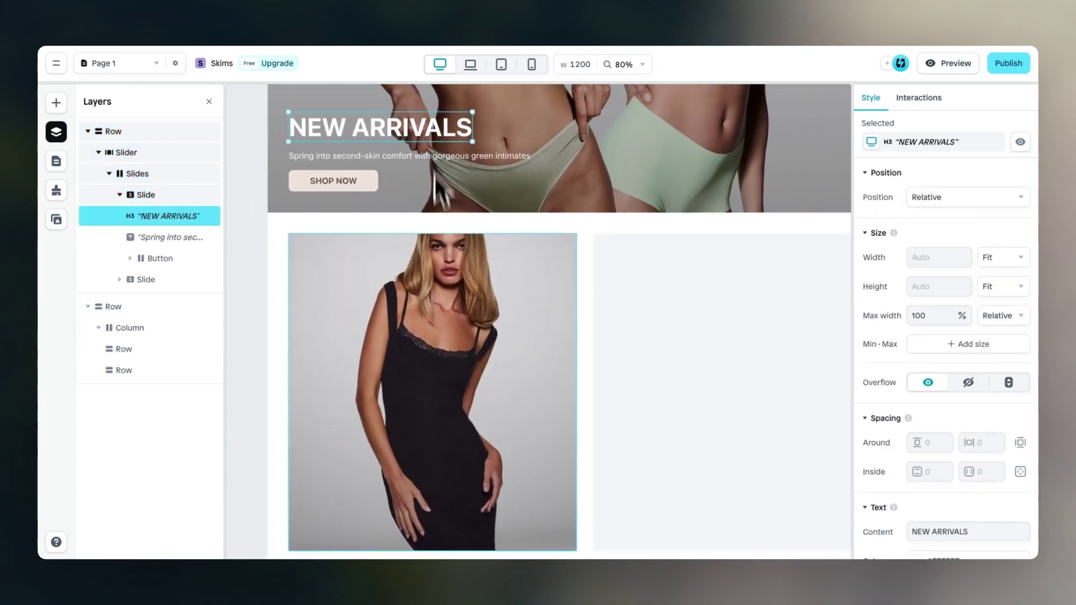
key(super+c)
click(433, 291)
click(433, 290)
key(super+v)
key(super+z)
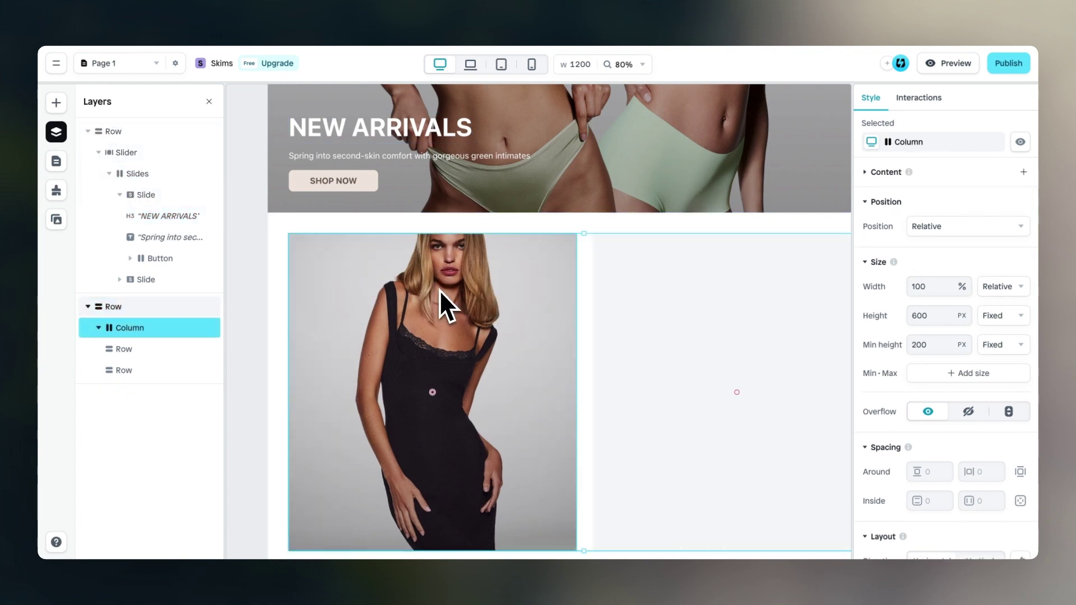
Paste the copied NEW ARRIVALS heading into the cell with the dresses image
click(426, 291)
key(super+v)
Copy the first hero slide's paragraph and paste it below the heading in the dresses image cell
click(345, 154)
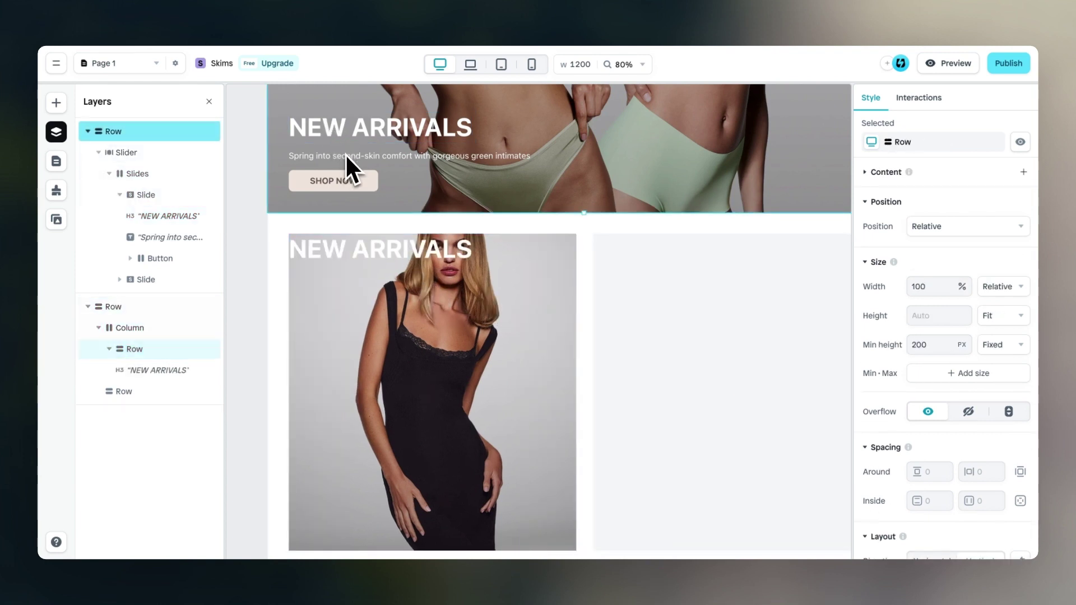
click(356, 157)
click(357, 157)
click(359, 159)
click(359, 159)
key(super+c)
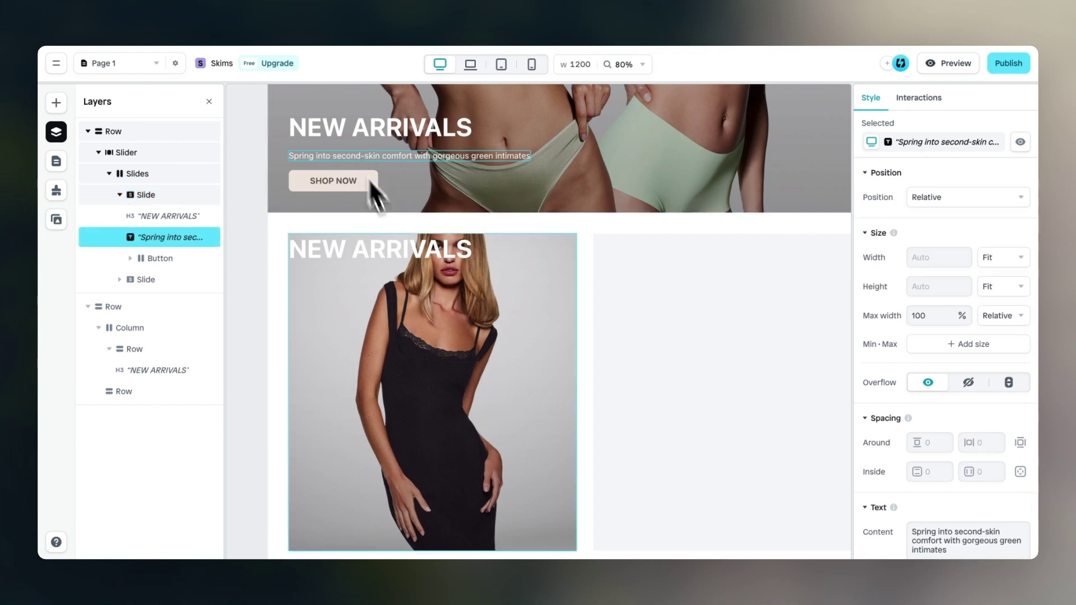
click(425, 345)
click(426, 345)
click(425, 345)
key(super+v)
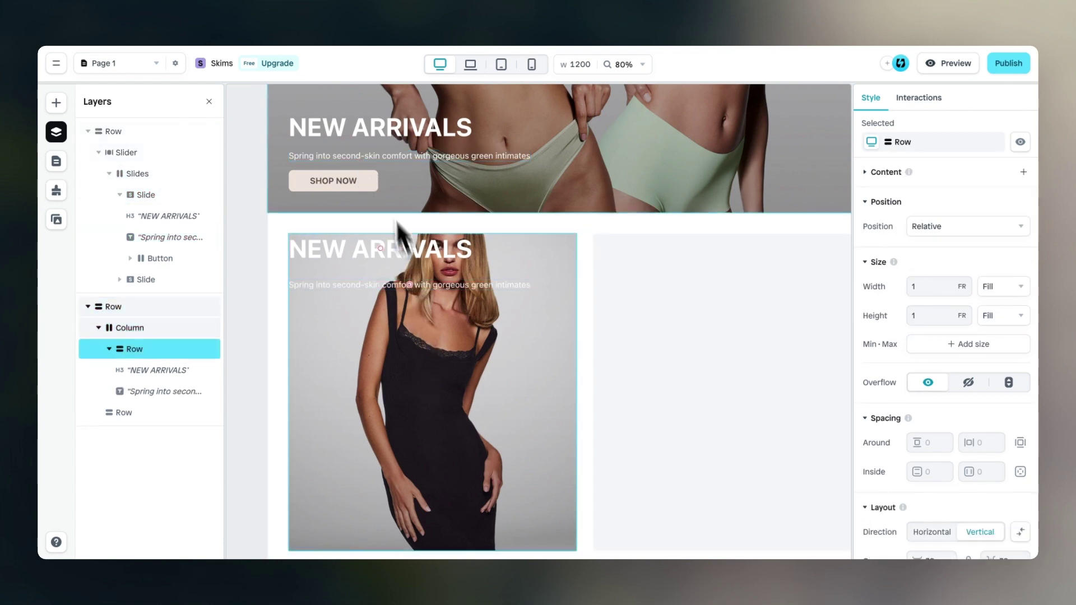
Copy the SHOP NOW button from the first hero slide and paste it below the paragraph in the dresses image cell
click(348, 173)
click(362, 183)
click(364, 185)
click(364, 185)
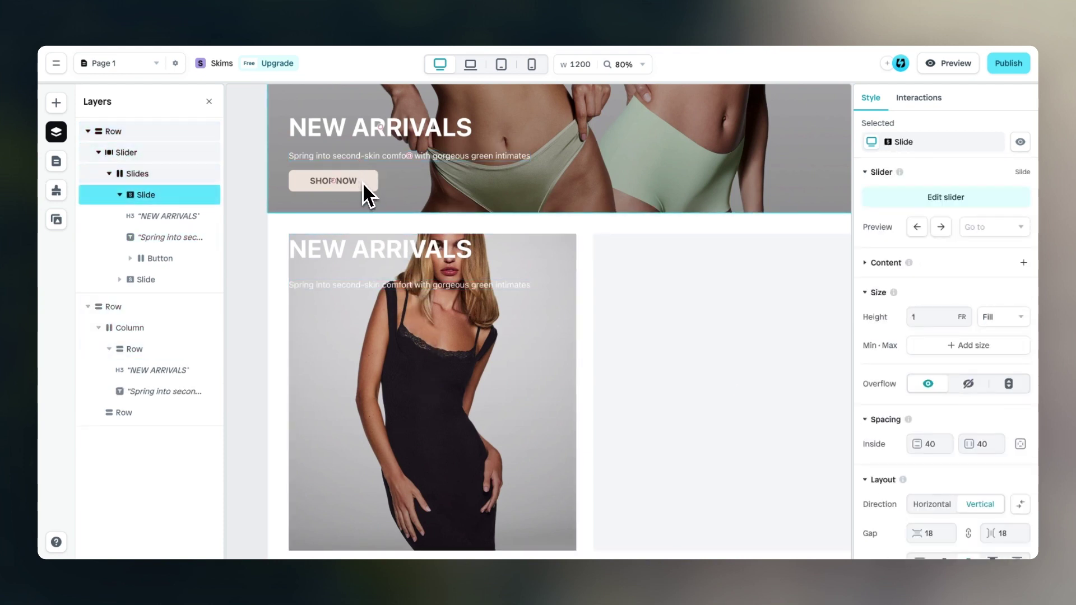
click(367, 193)
key(super+c)
click(448, 386)
click(449, 376)
click(448, 368)
key(super+v)
Distribute the dresses cell's content to the bottom of the cell
scroll(448, 364, down, 2)
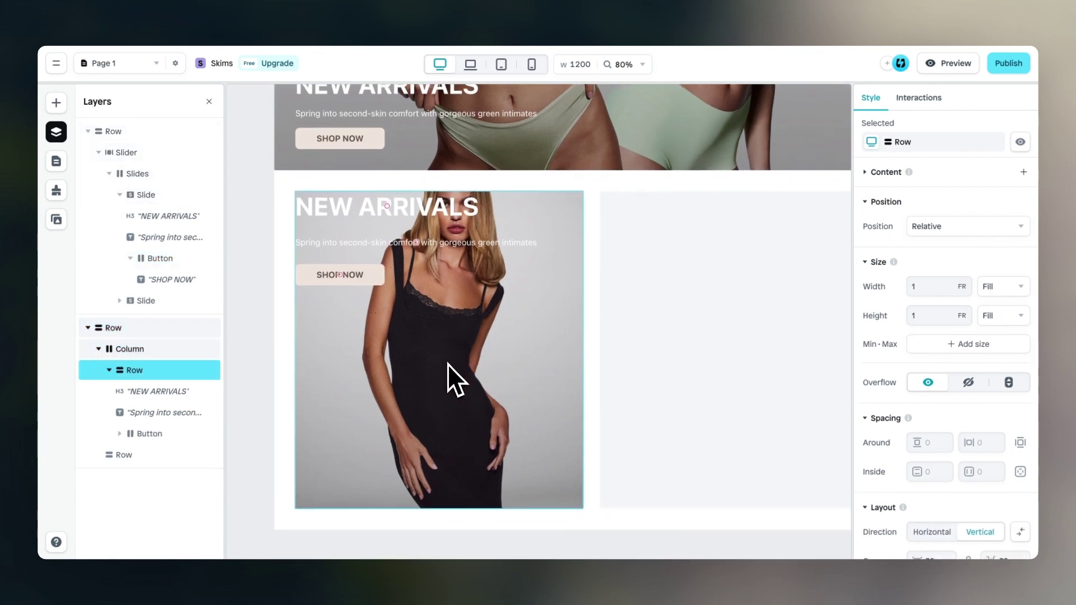
scroll(919, 384, down, 5)
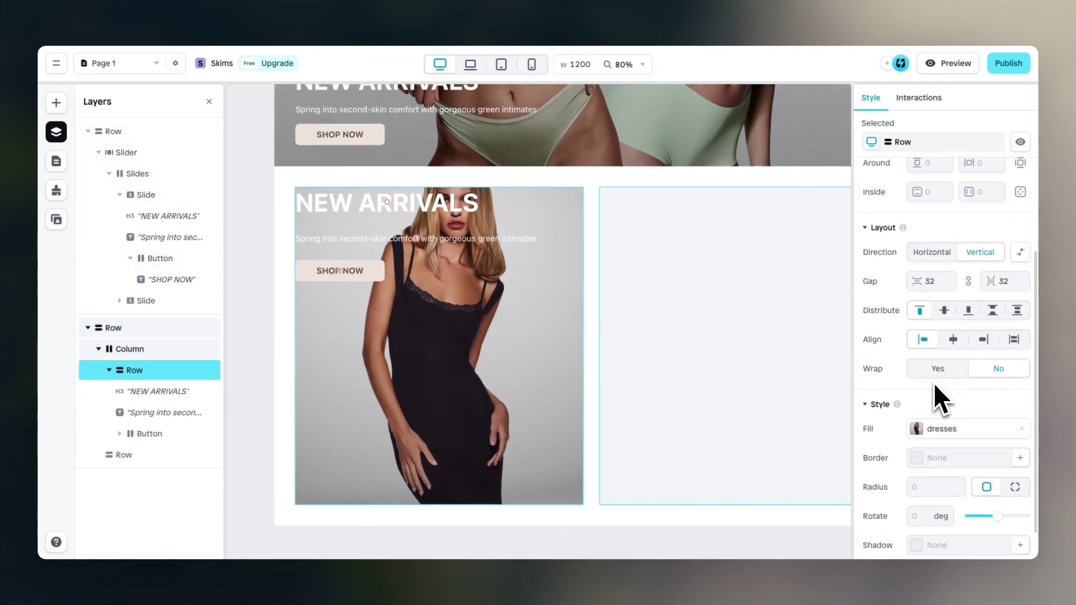
click(967, 312)
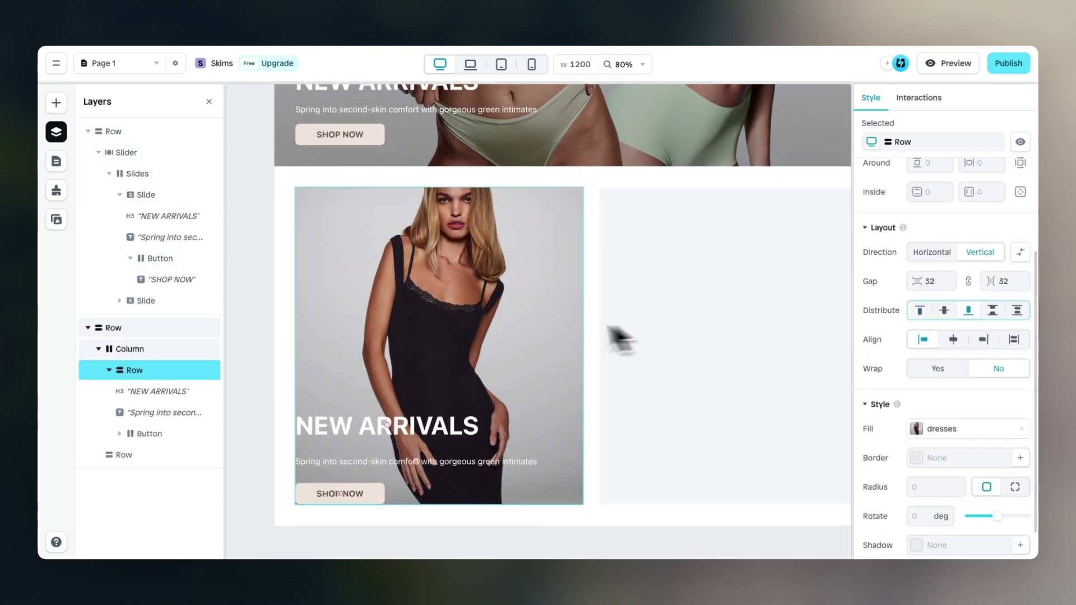
Set the dresses cell's vertical and horizontal inside spacing to 40 and its gap to 18
scroll(620, 336, down, 2)
scroll(945, 335, up, 1)
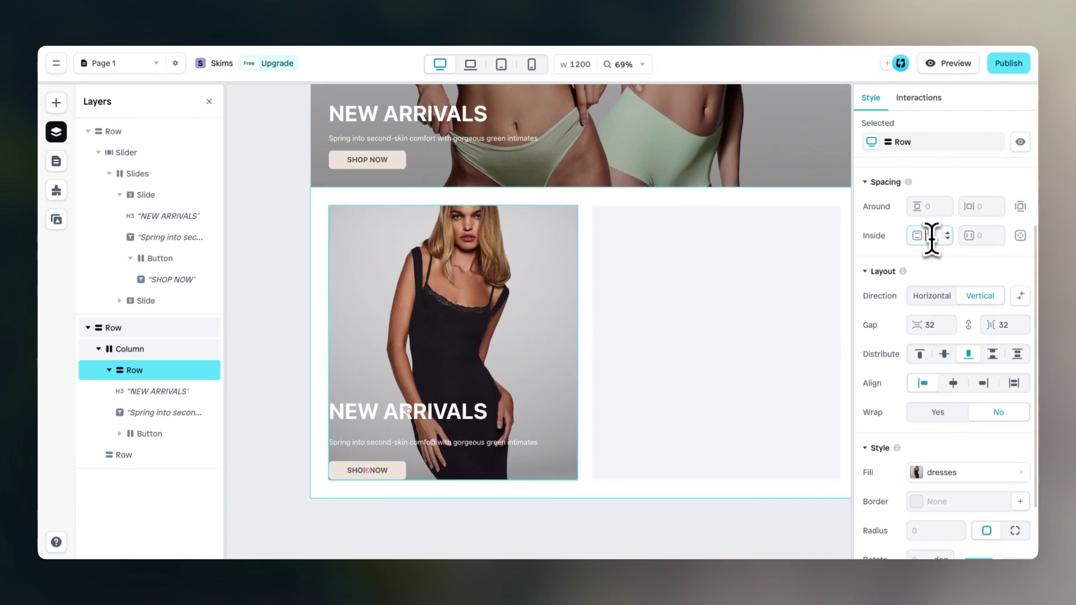
text(40)
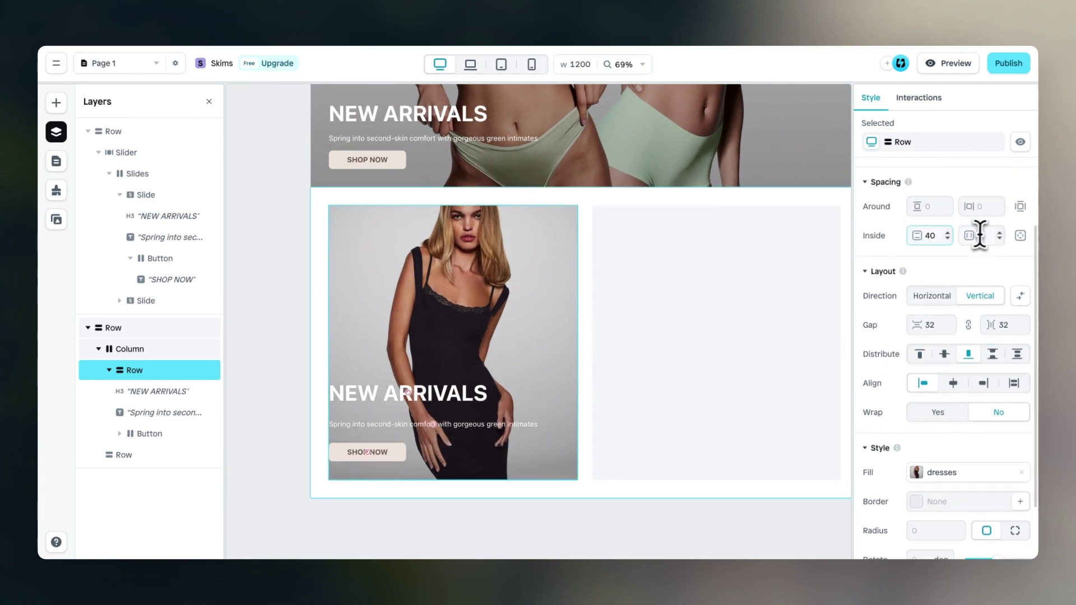
text(40)
scroll(523, 279, down, 1)
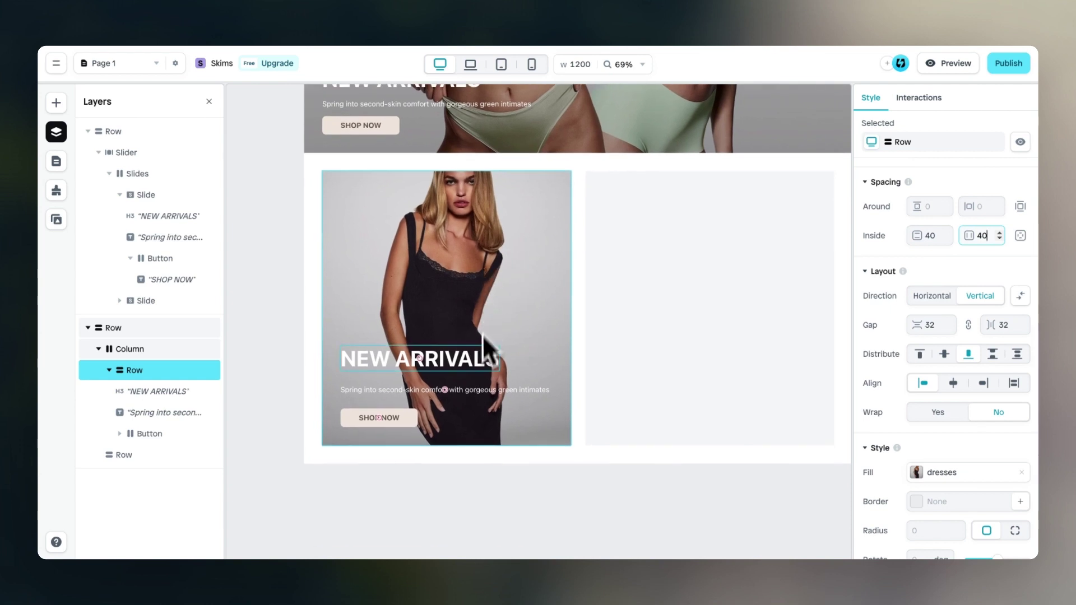
scroll(933, 381, down, 1)
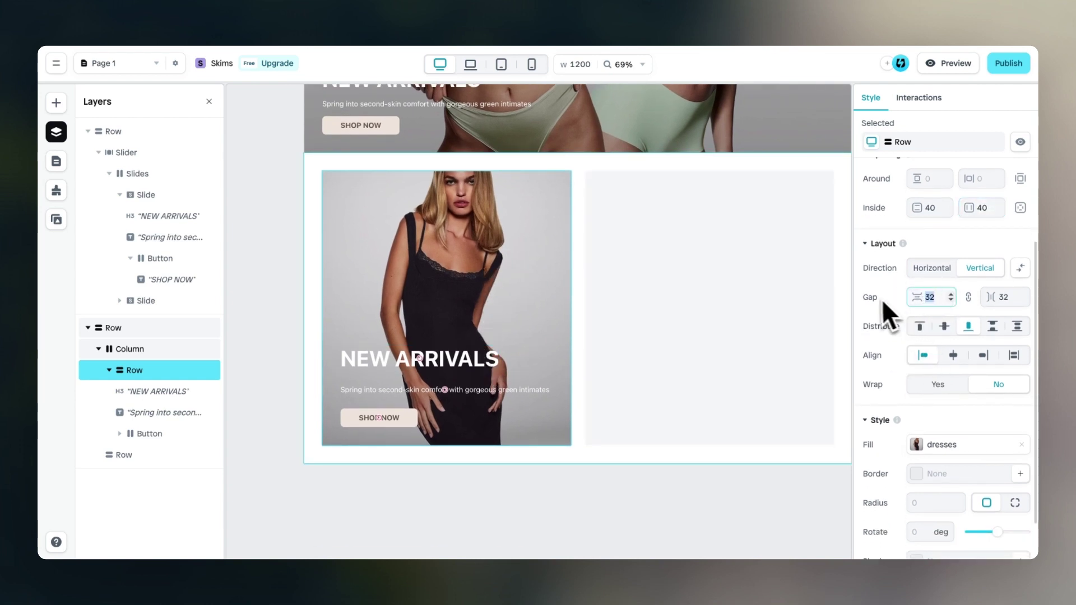
text(16)
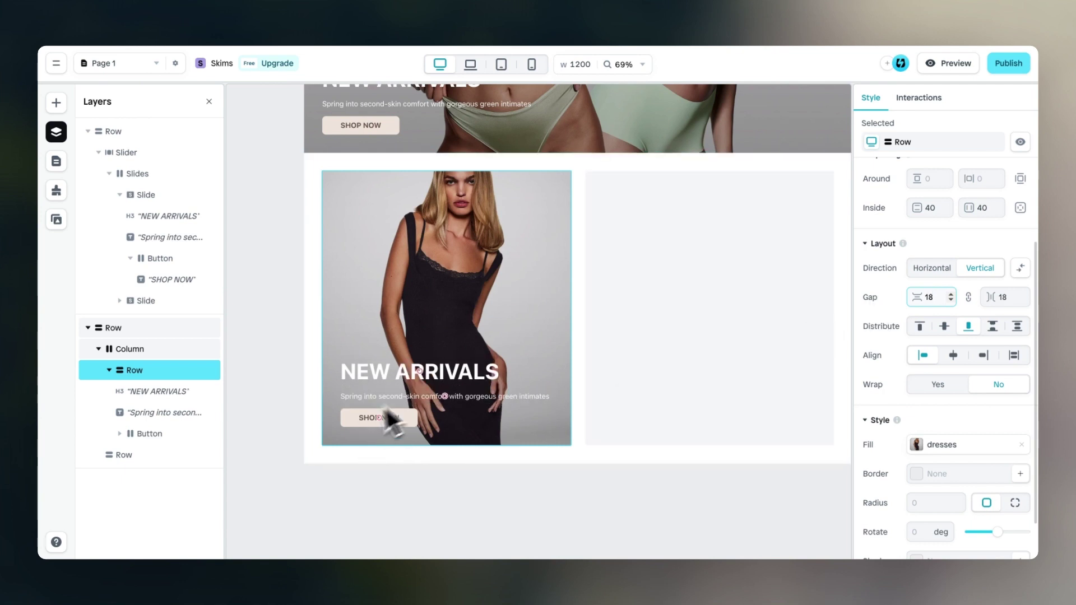
Reduce the font size of the dresses cell's heading to 37 px
click(493, 378)
scroll(920, 392, down, 6)
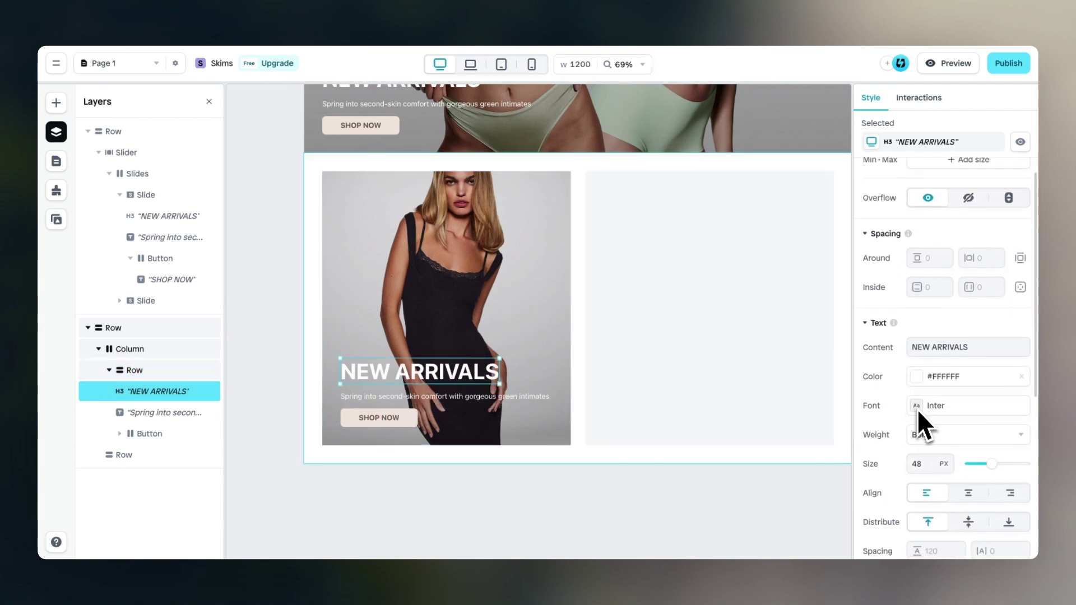
click(930, 457)
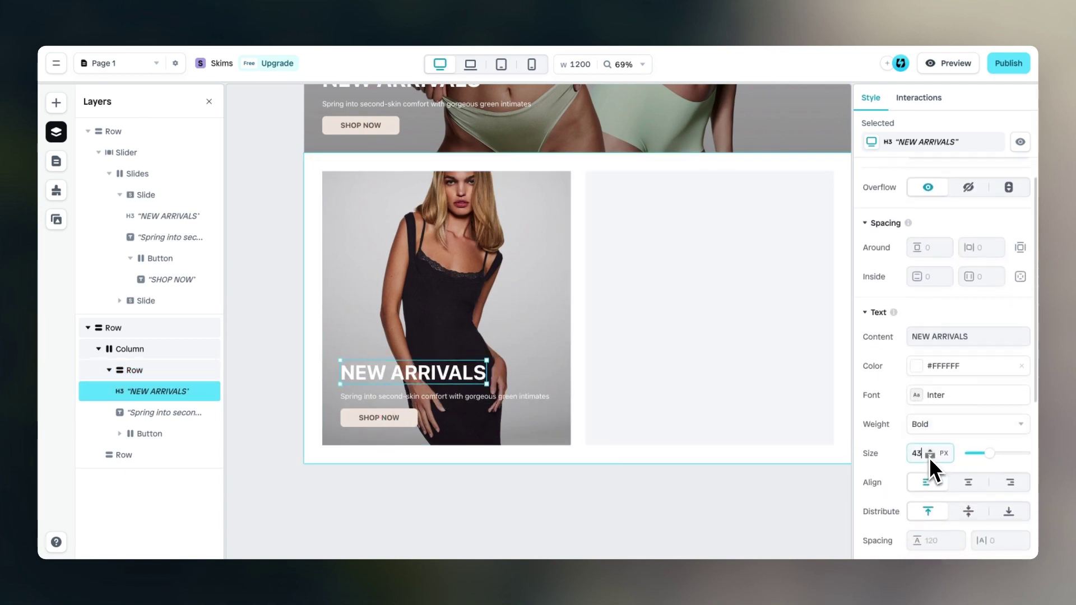
click(930, 458)
click(930, 458)
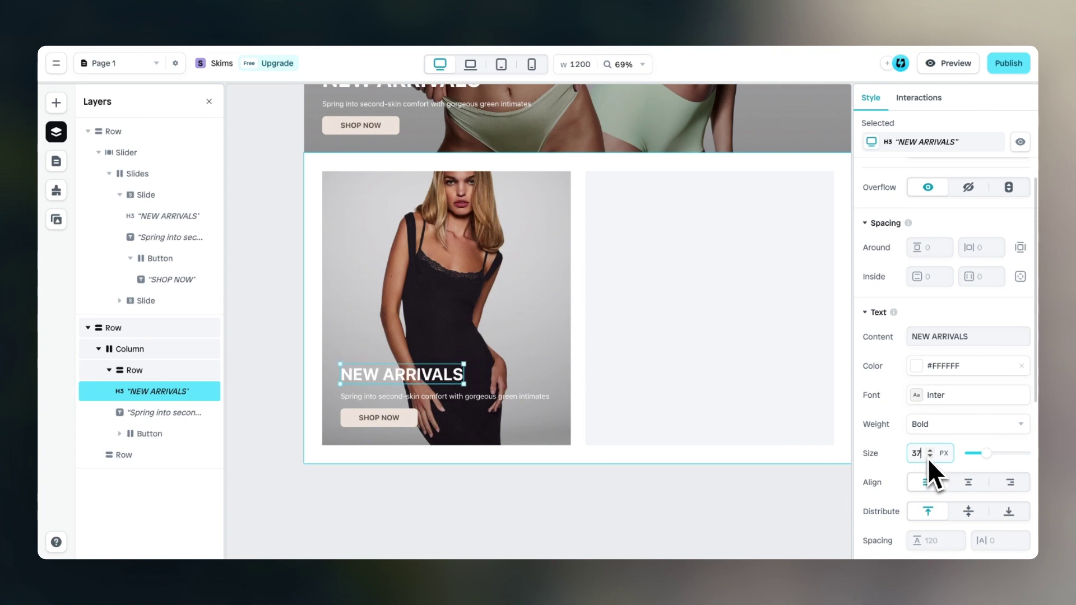
Change the heading text in the dresses cell to DRESSES
scroll(476, 381, up, 3)
double_click(443, 373)
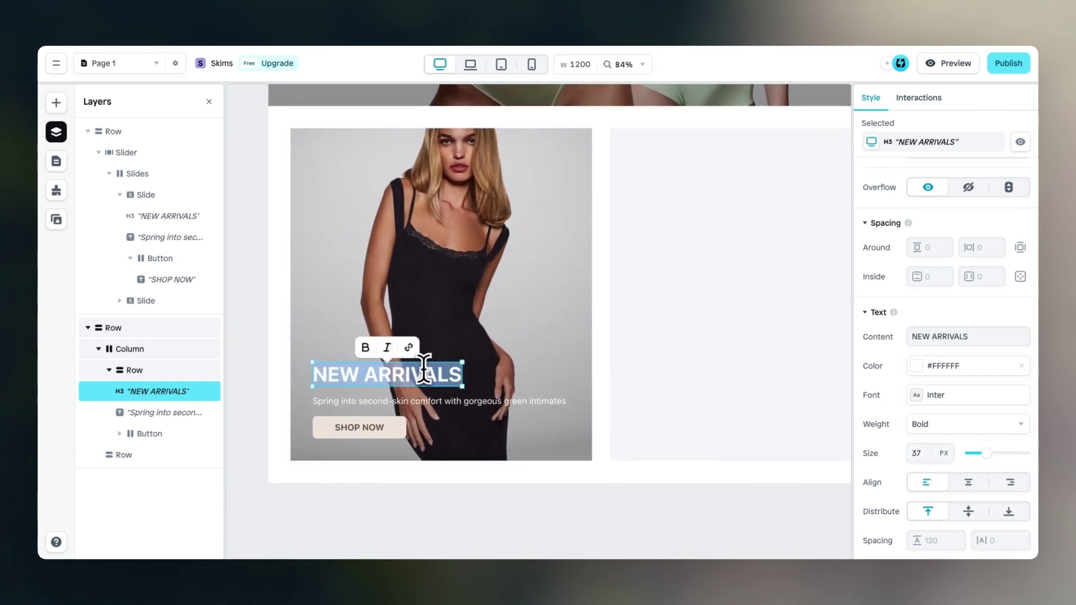
text(DRESSES)
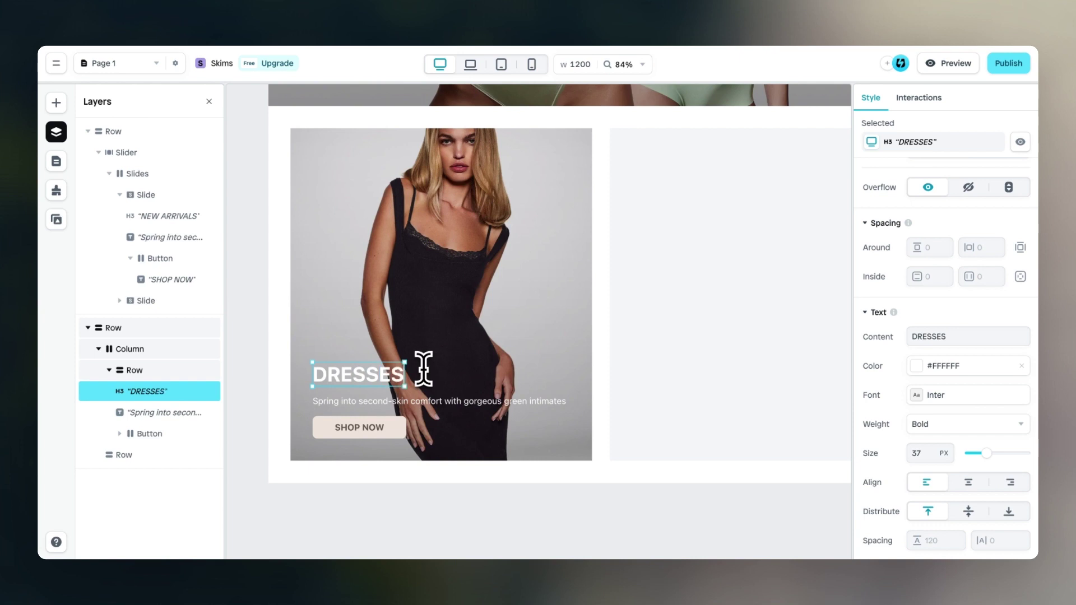
Duplicate the finished dresses cell and delete the empty cell of the two-column layout
click(406, 422)
scroll(437, 365, down, 3)
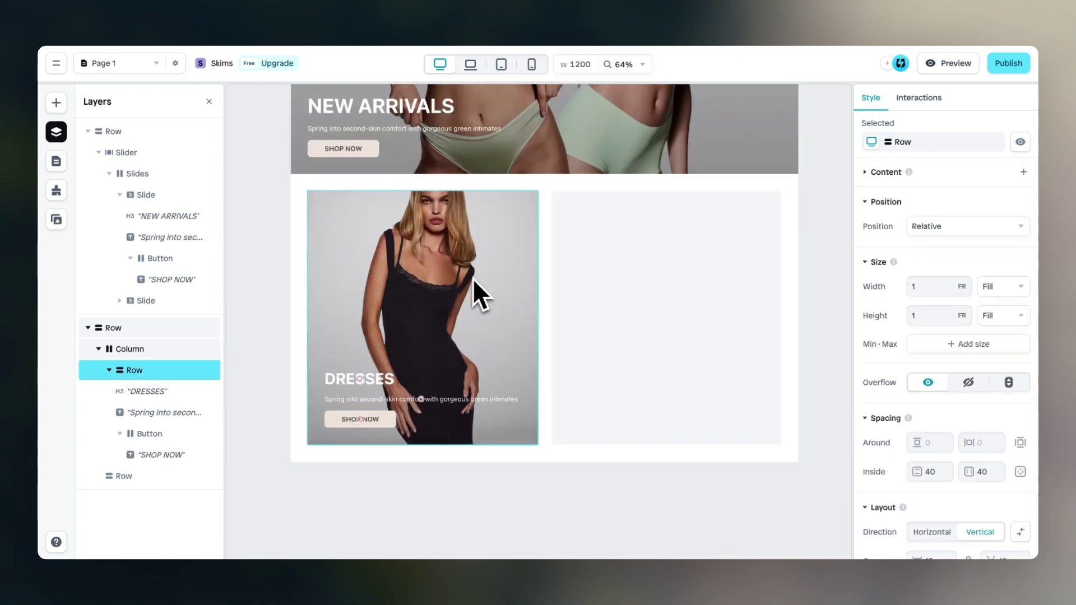
key(ctrl+d)
click(692, 299)
key(Delete)
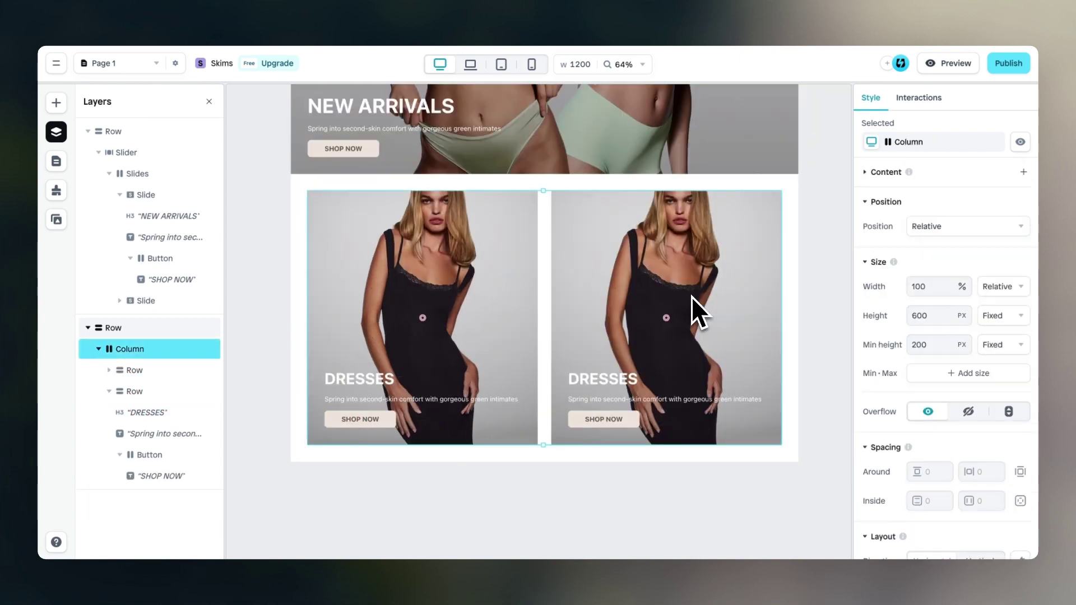
Replace the duplicated cell's fill image with the bras image
click(675, 302)
scroll(953, 393, down, 5)
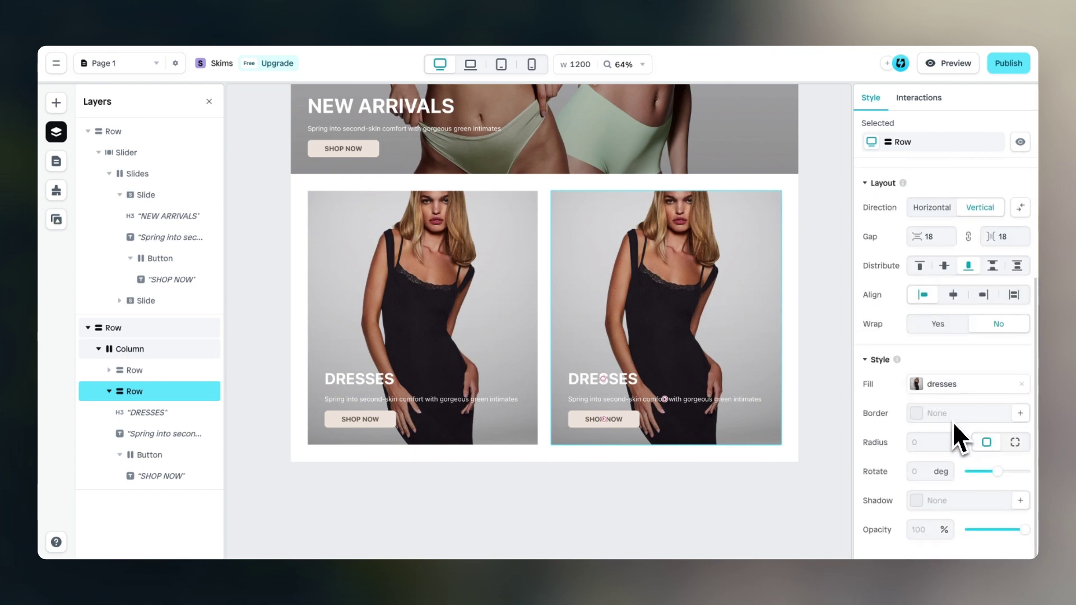
click(929, 390)
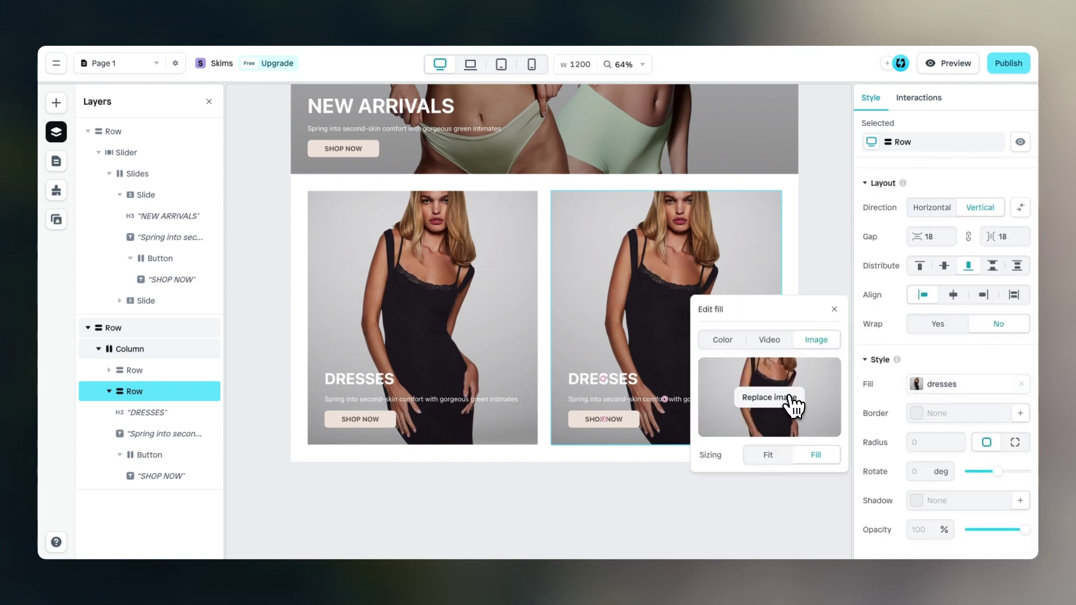
click(795, 399)
scroll(805, 440, down, 5)
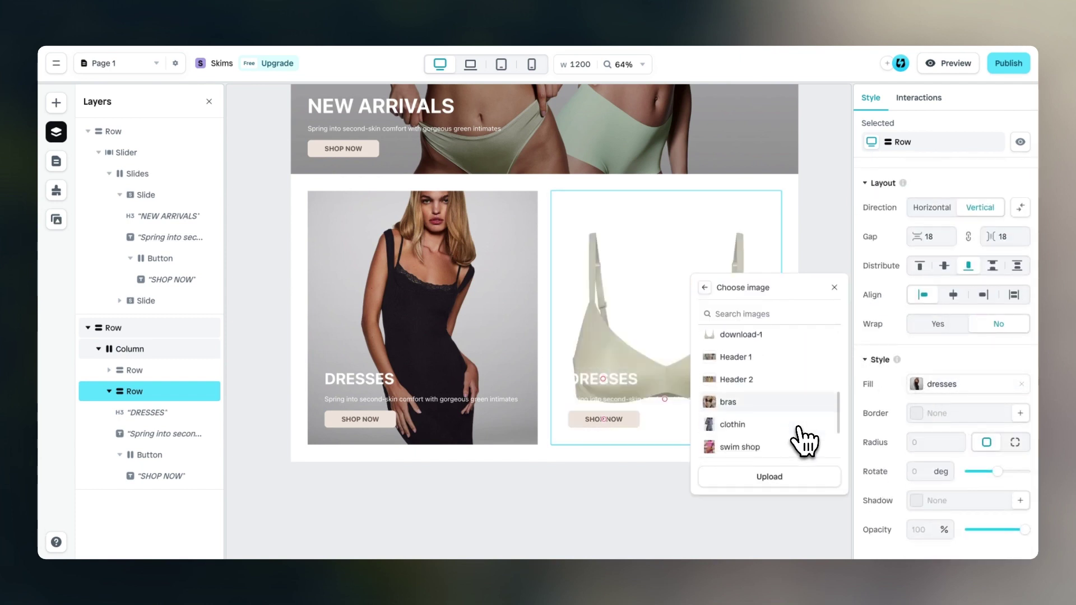
click(723, 386)
Change the heading text in the bras image cell to BRAS
click(578, 380)
double_click(605, 379)
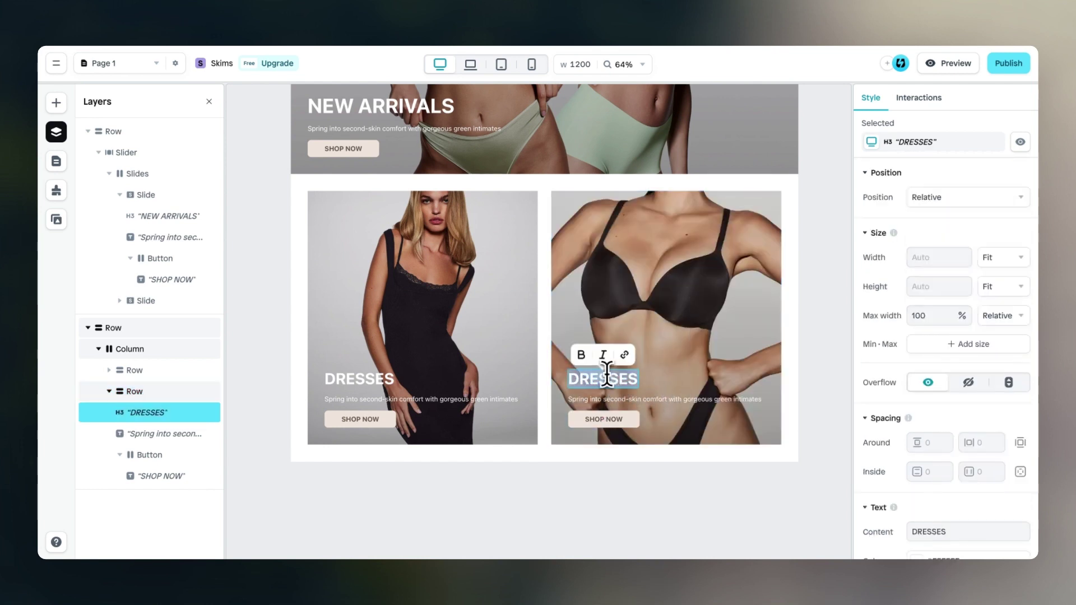
text(BRAS)
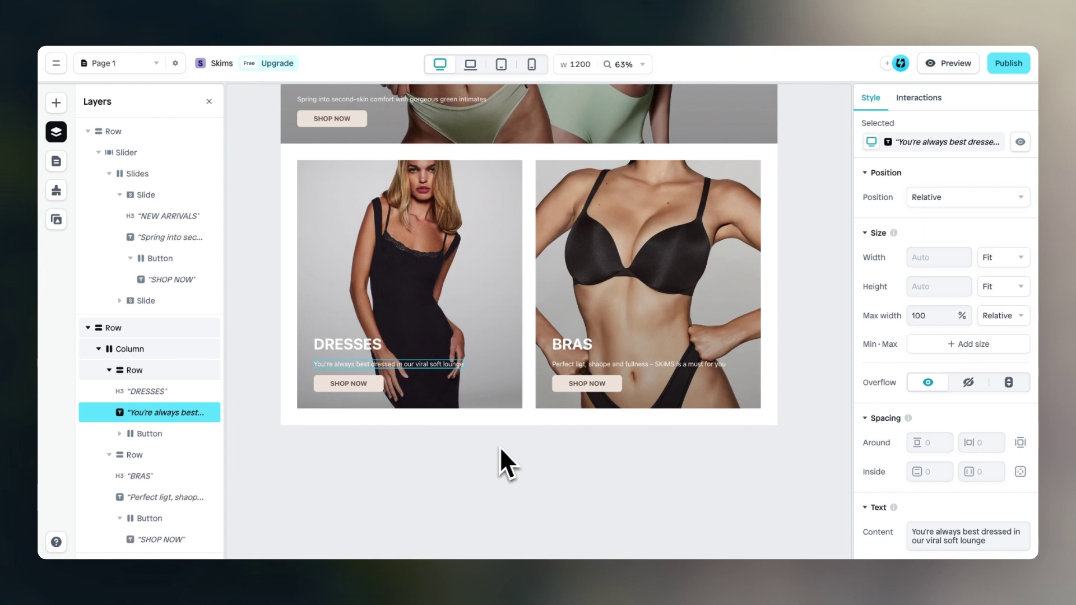
Insert a row with inside spacing of 40 below the two-column section and place a four-column layout in it
scroll(500, 447, down, 2)
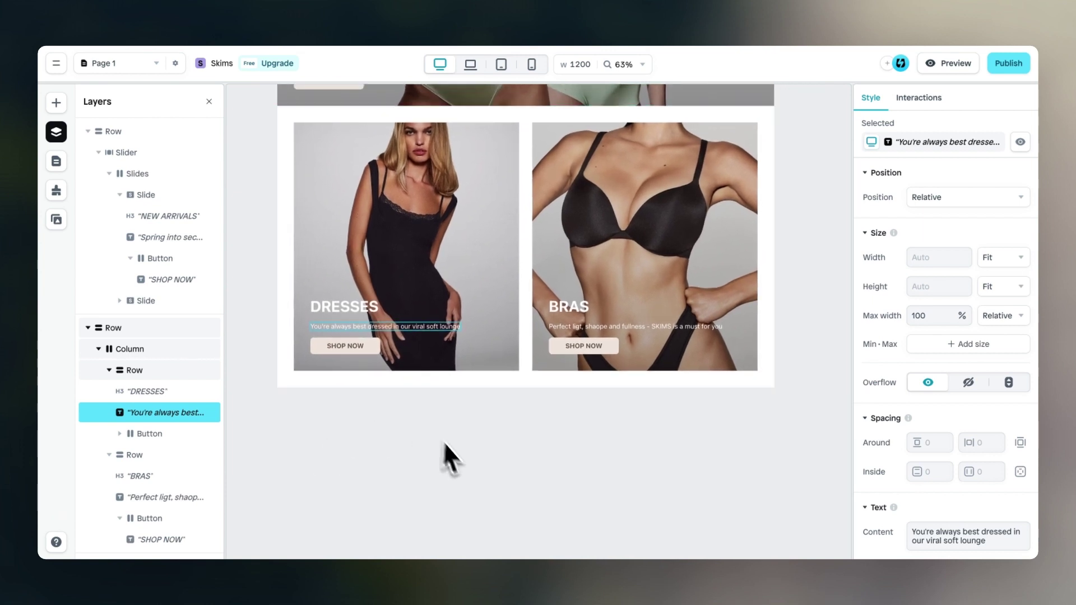
scroll(603, 456, down, 2)
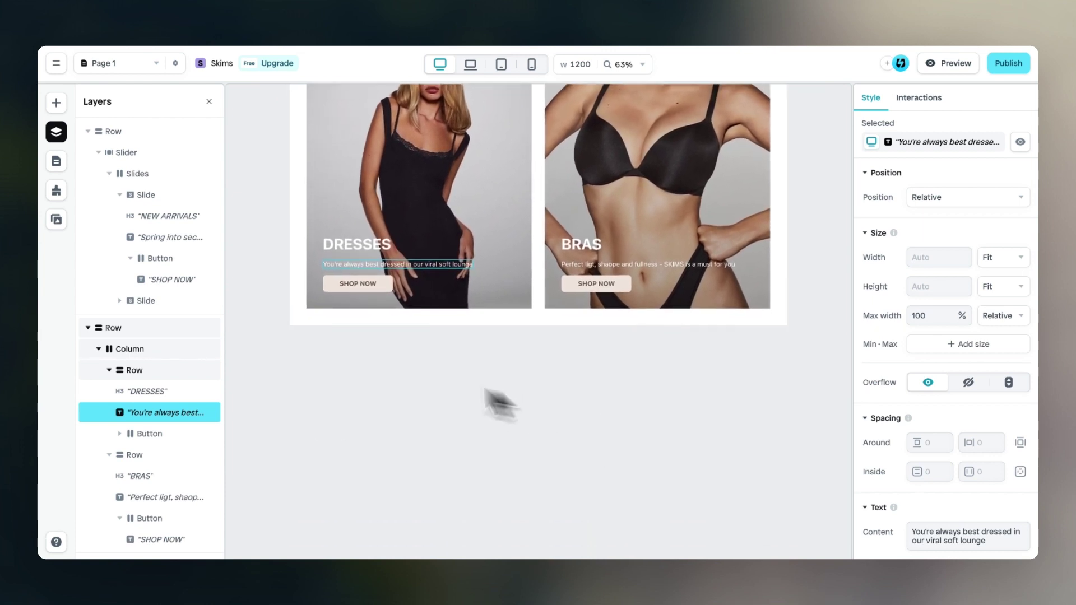
scroll(394, 380, down, 2)
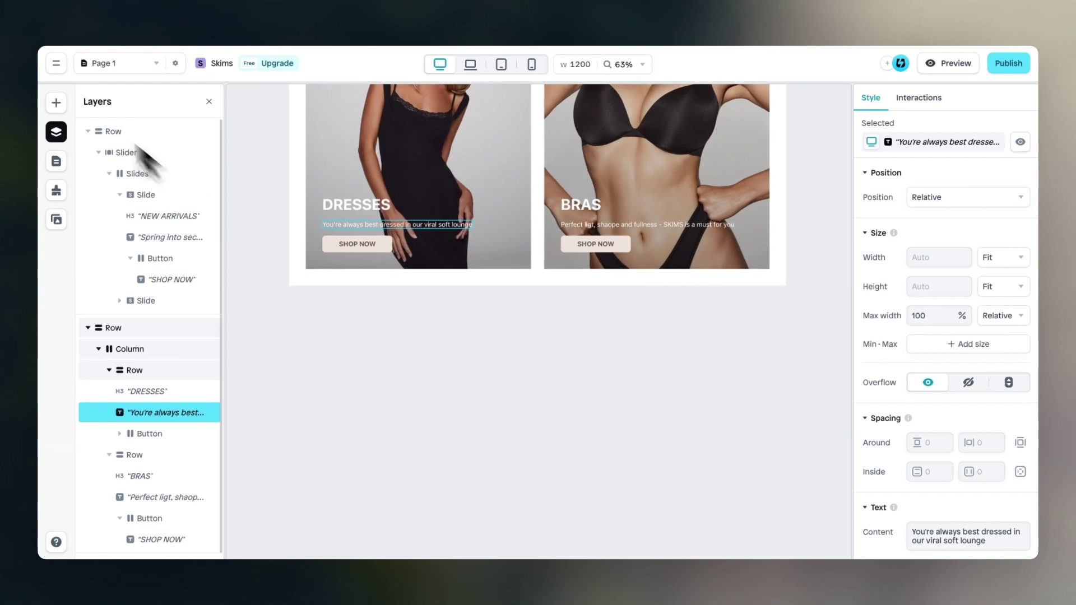
click(56, 102)
mouse_move(116, 168)
drag(149, 211, 473, 348)
scroll(931, 384, down, 1)
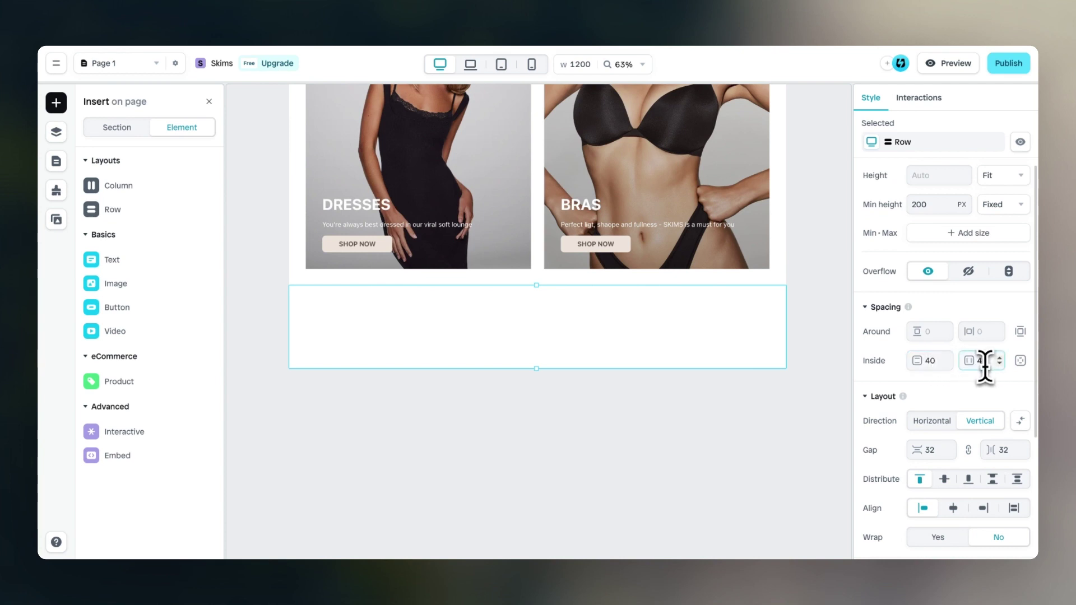
mouse_move(133, 193)
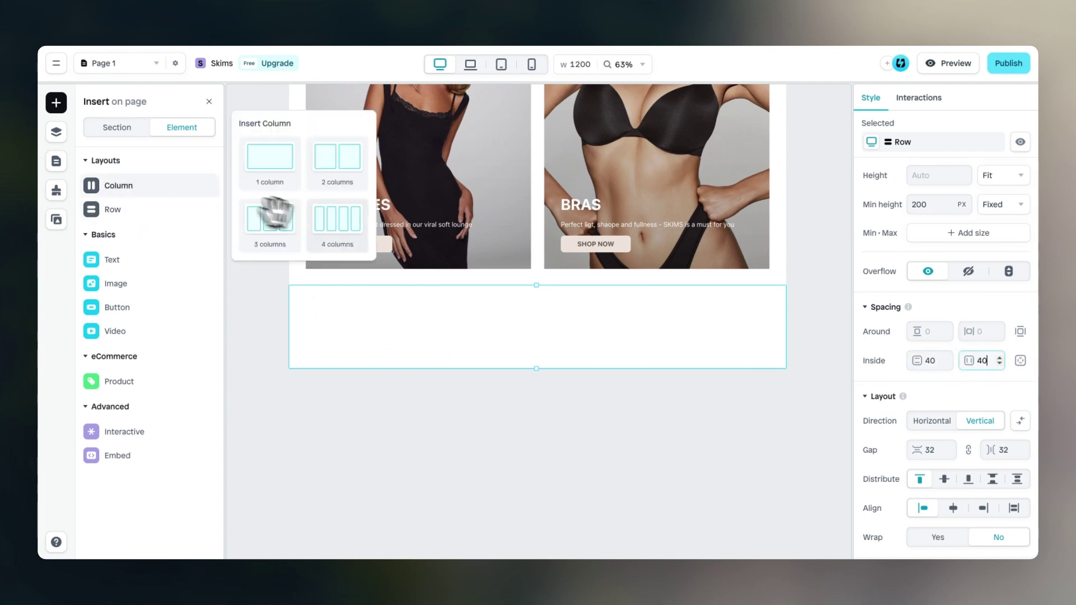
drag(275, 213, 484, 325)
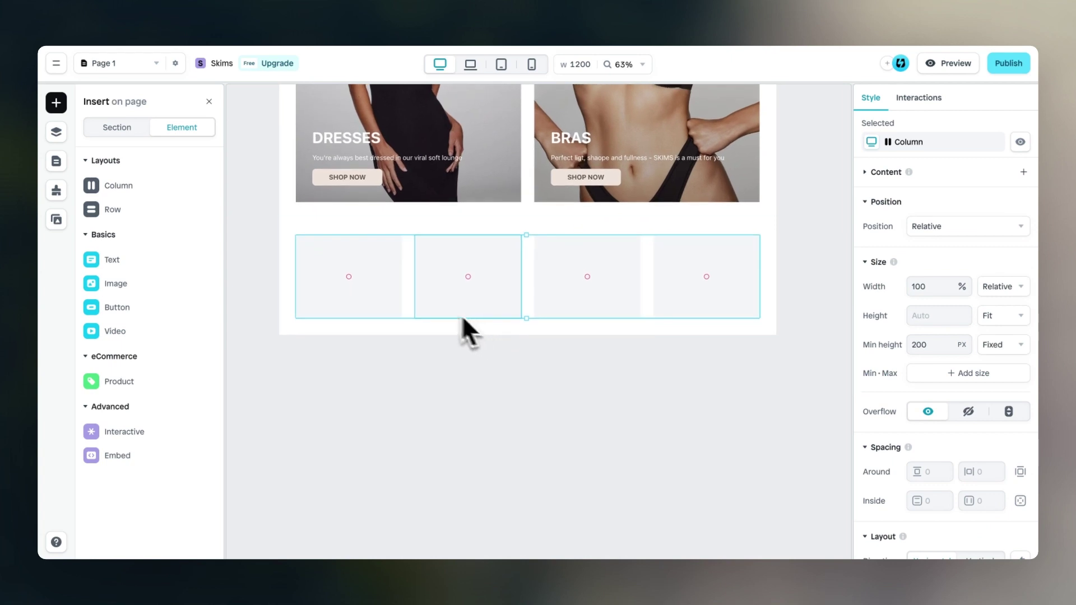
Add a heading above the four columns with the text FEATURED COLLECTIONS
mouse_move(196, 259)
drag(271, 238, 416, 240)
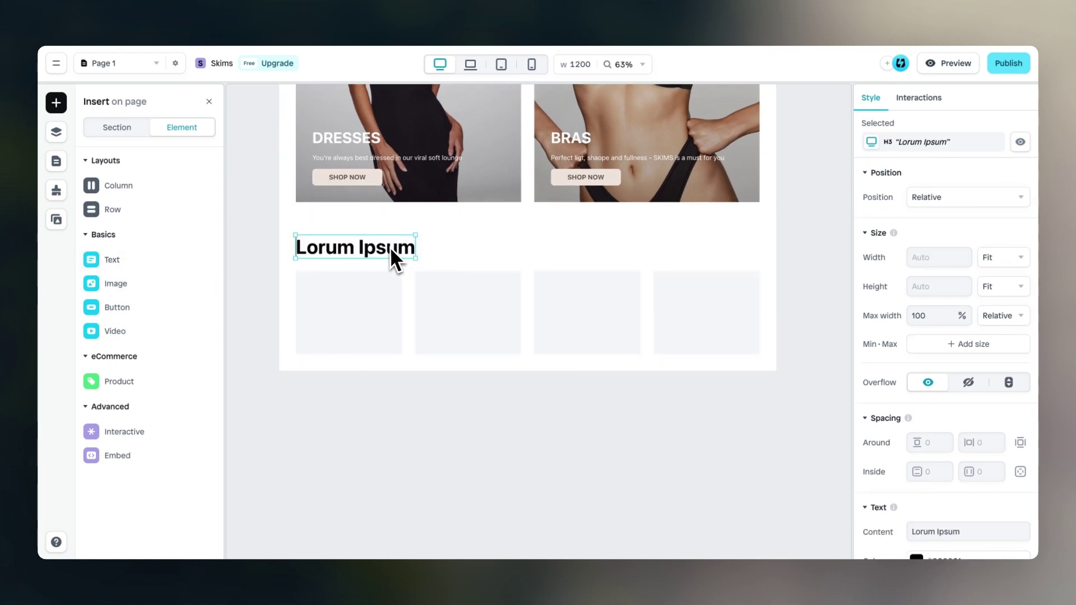
double_click(390, 248)
text(FEATURED COLLECTIONS)
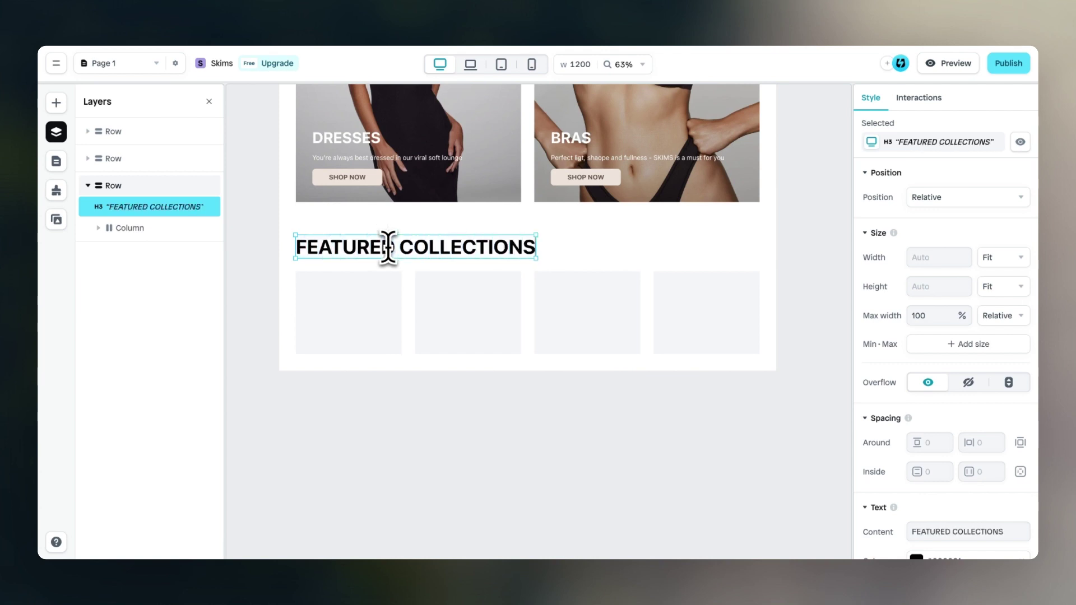
Reduce the FEATURED COLLECTIONS heading's font size to 36 px
double_click(401, 247)
scroll(945, 381, down, 5)
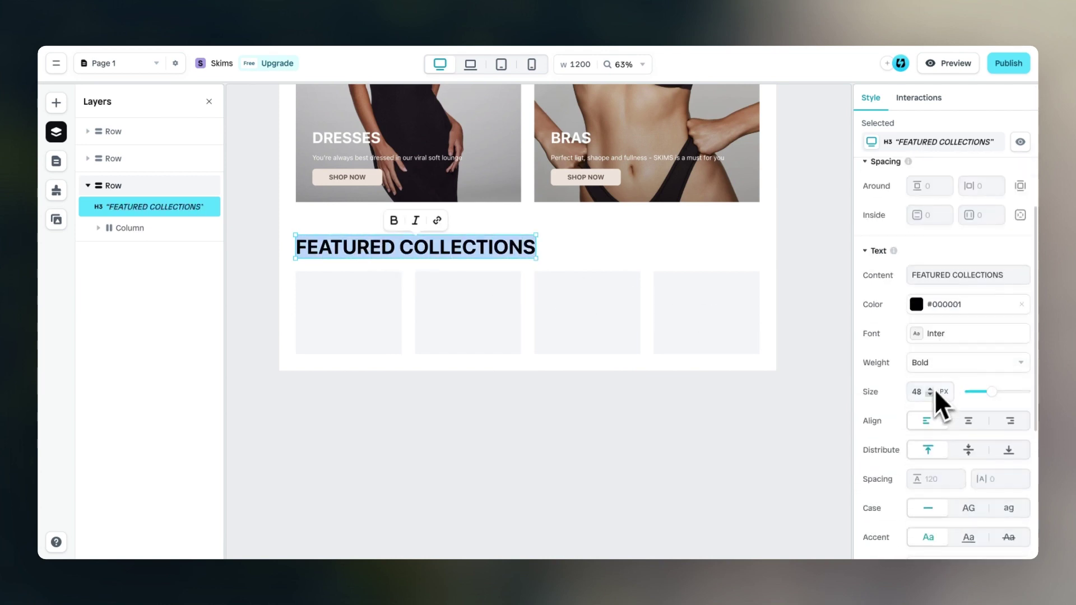
click(931, 394)
click(932, 394)
click(932, 394)
click(932, 395)
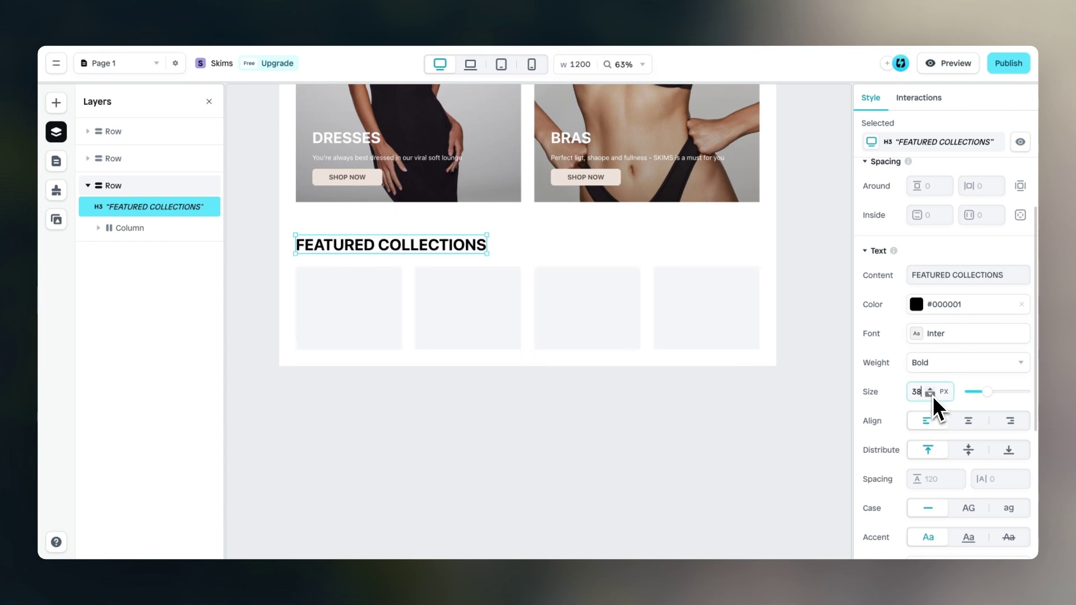
click(931, 395)
click(931, 395)
Apply the saved dark brown color style to the FEATURED COLLECTIONS heading
click(916, 305)
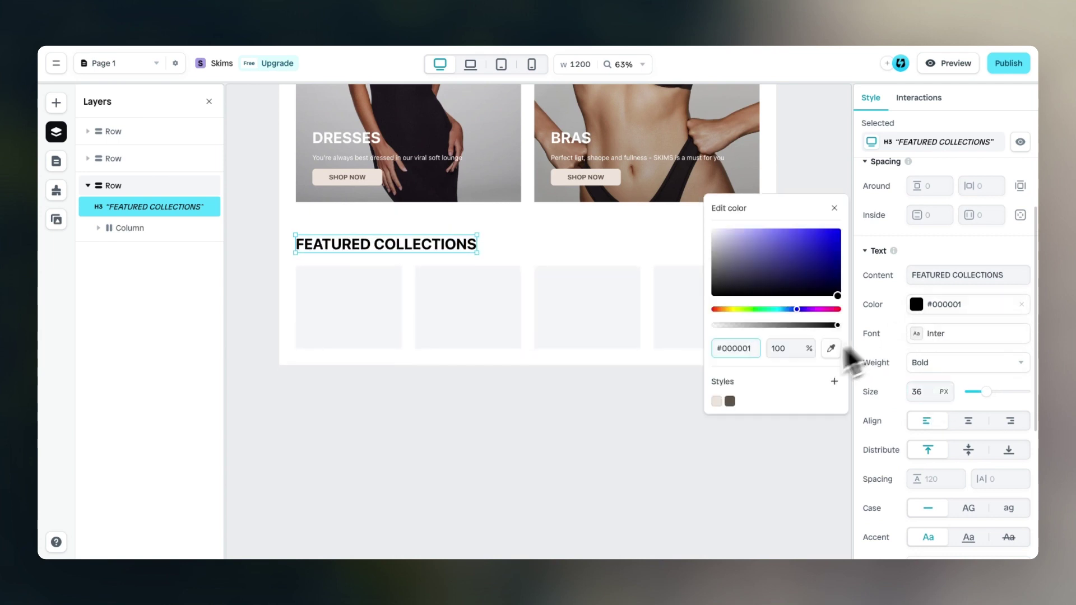
click(730, 402)
click(519, 413)
Place an image element in the first of the four columns and set its height to 350 px
scroll(428, 312, up, 2)
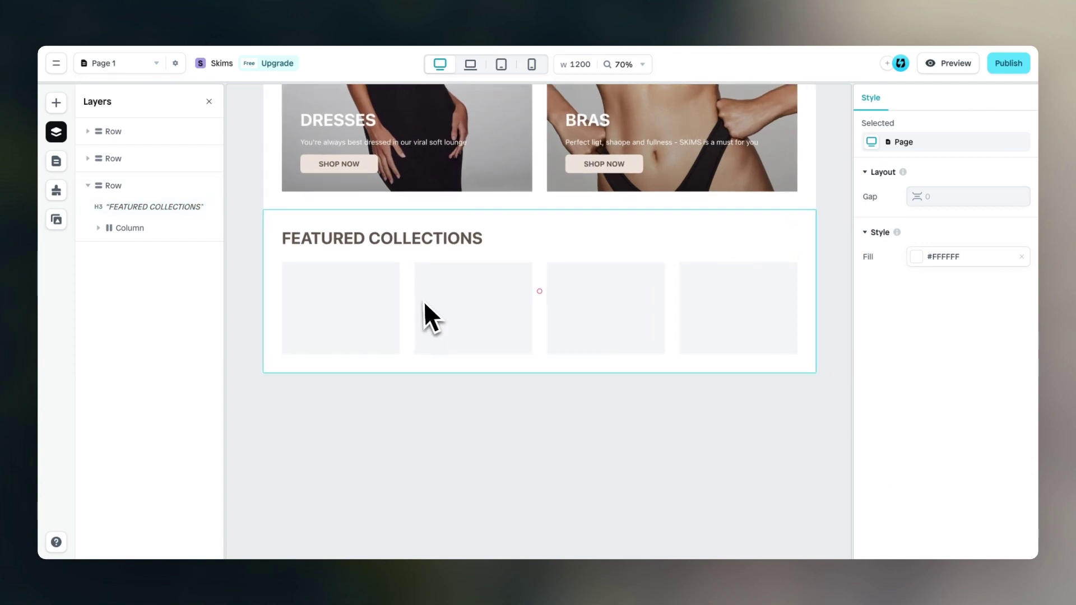
click(355, 297)
click(355, 297)
click(365, 299)
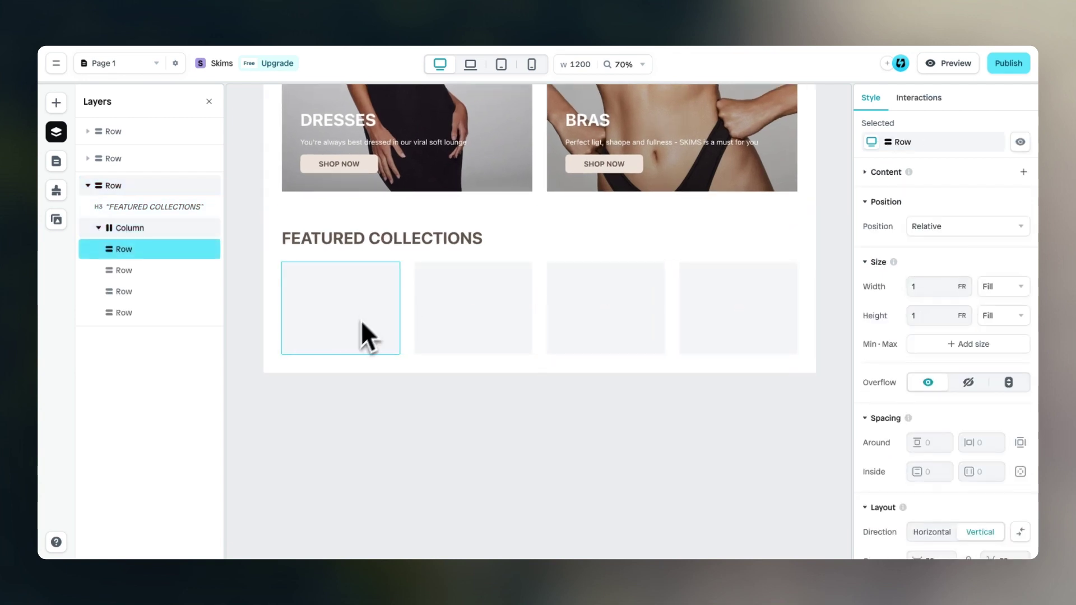
click(56, 103)
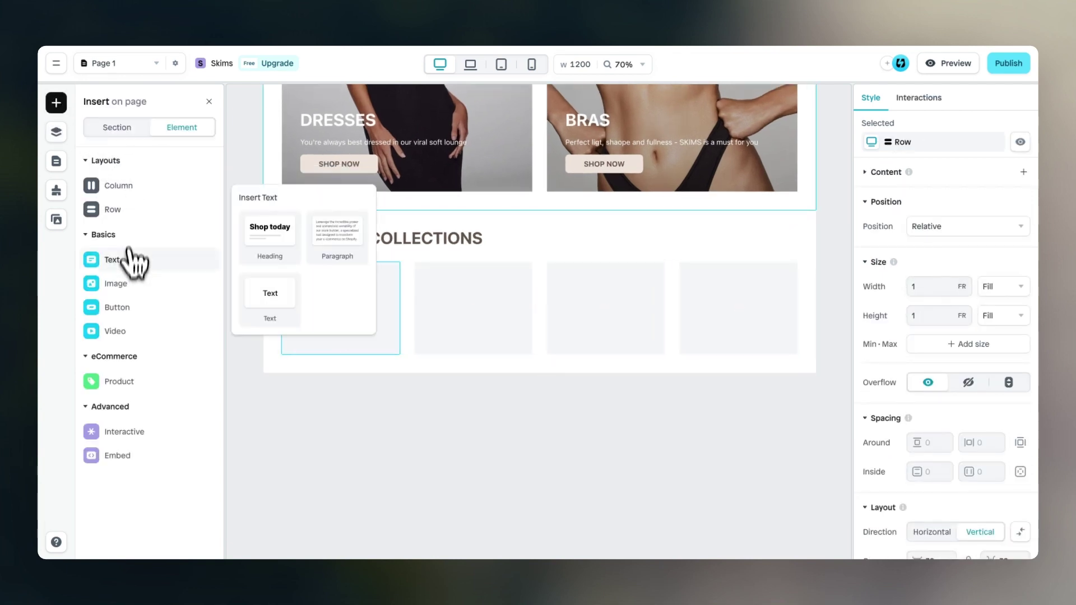
mouse_move(120, 281)
drag(267, 286, 351, 305)
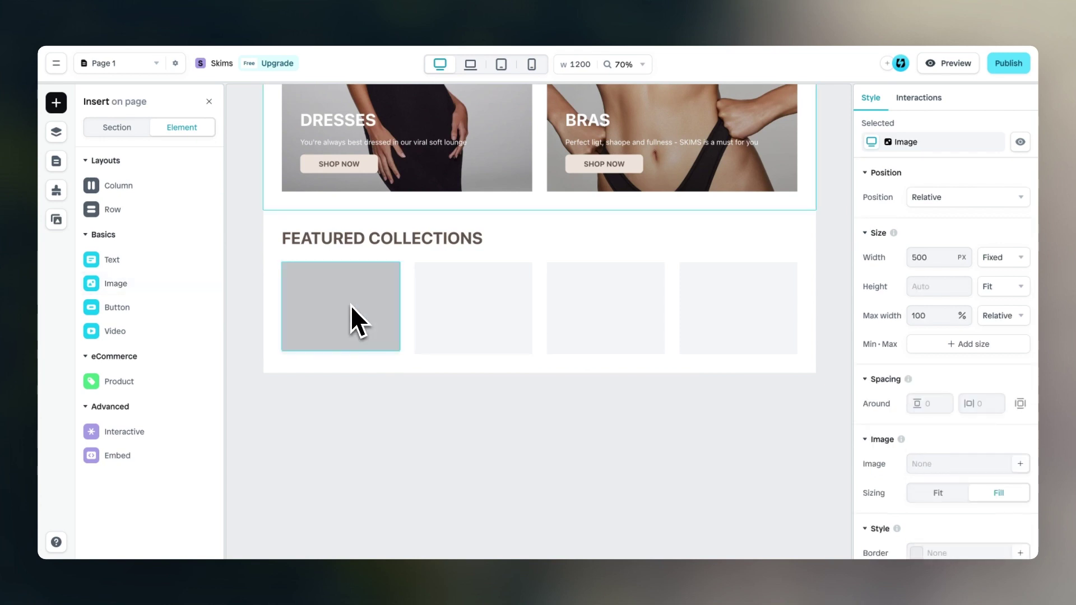
text(350)
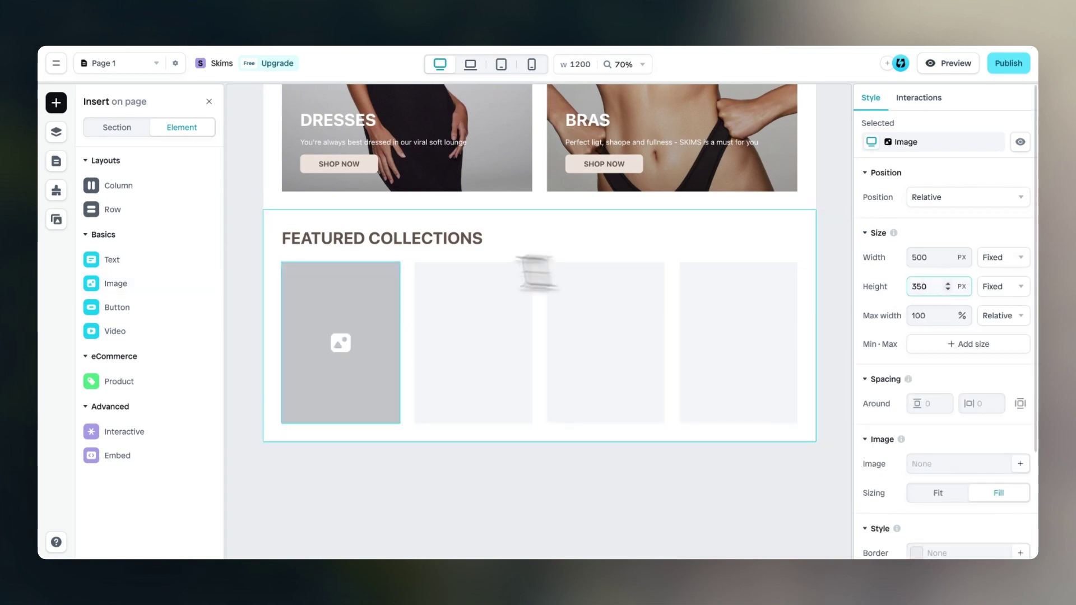
Add a heading element below the image placeholder in the first column
scroll(391, 262, down, 1)
mouse_move(120, 210)
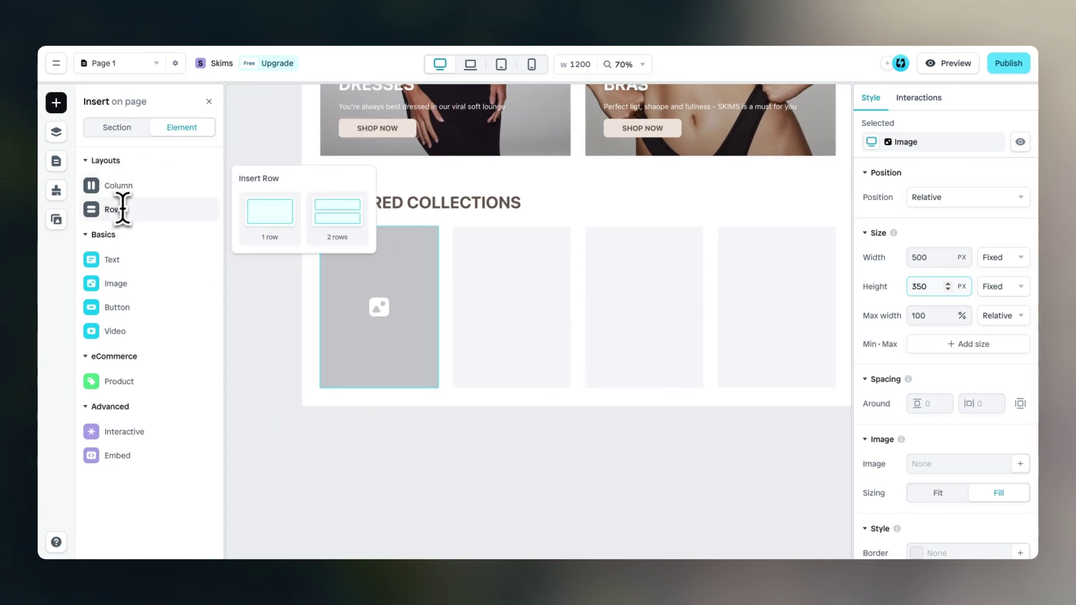
mouse_move(132, 260)
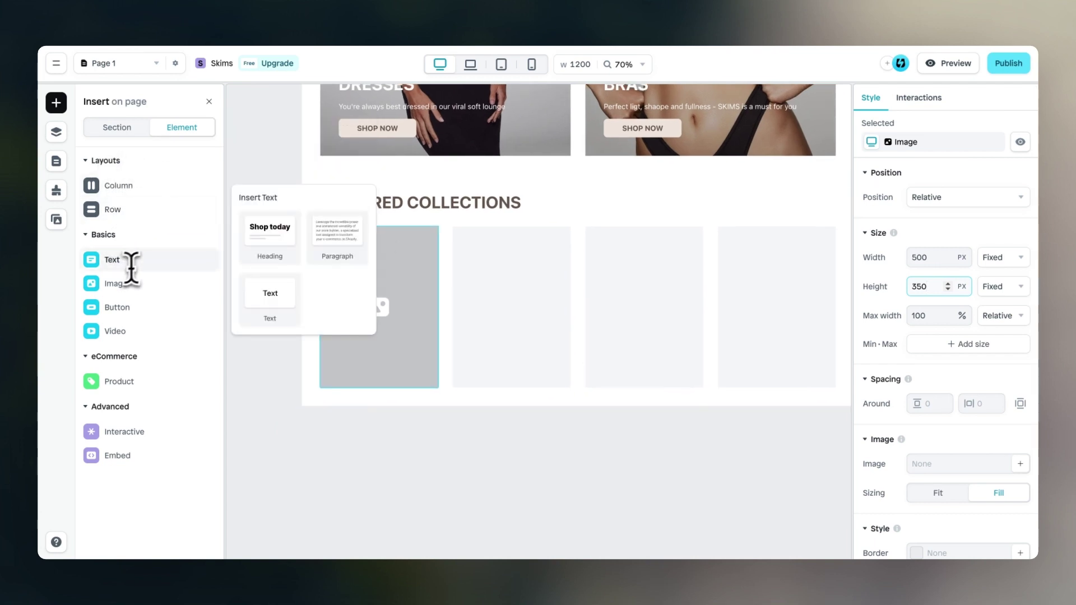
drag(271, 247, 385, 397)
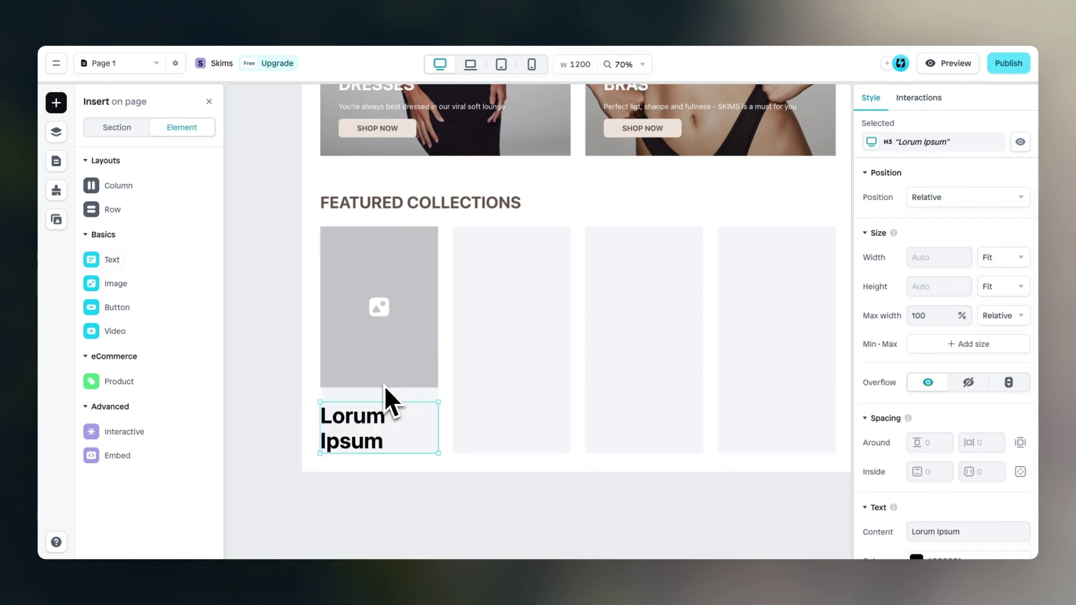
Add a paragraph and a short text element between the first column's image placeholder and its Lorum Ipsum heading
mouse_move(137, 270)
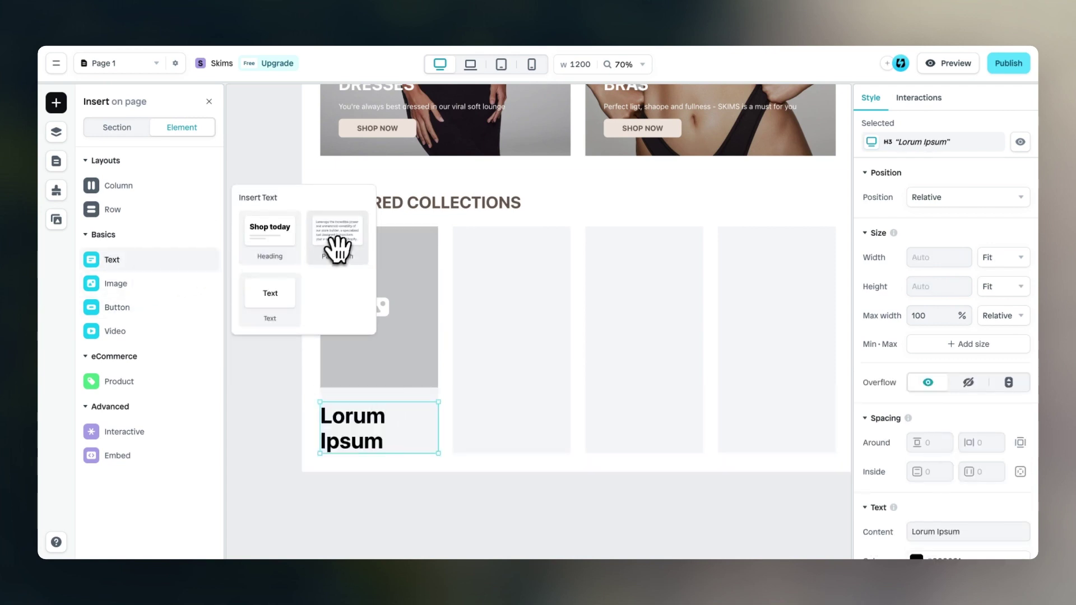
drag(338, 250, 368, 401)
scroll(368, 401, down, 2)
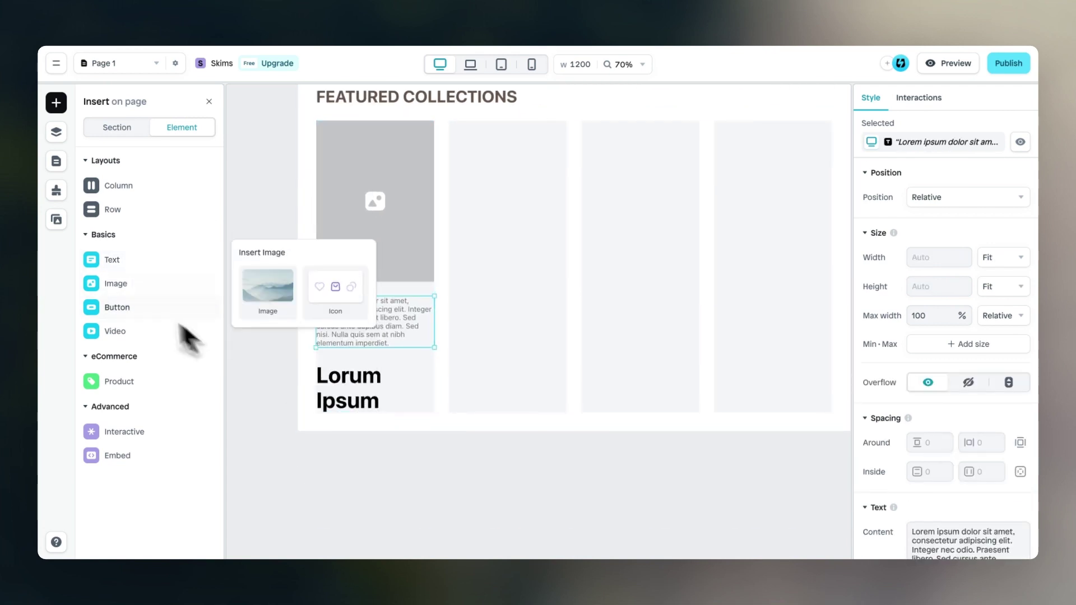
mouse_move(190, 261)
drag(268, 293, 362, 356)
scroll(367, 353, down, 2)
Move the Lorum Ipsum heading directly under the image placeholder, above the paragraph and the short text
click(372, 348)
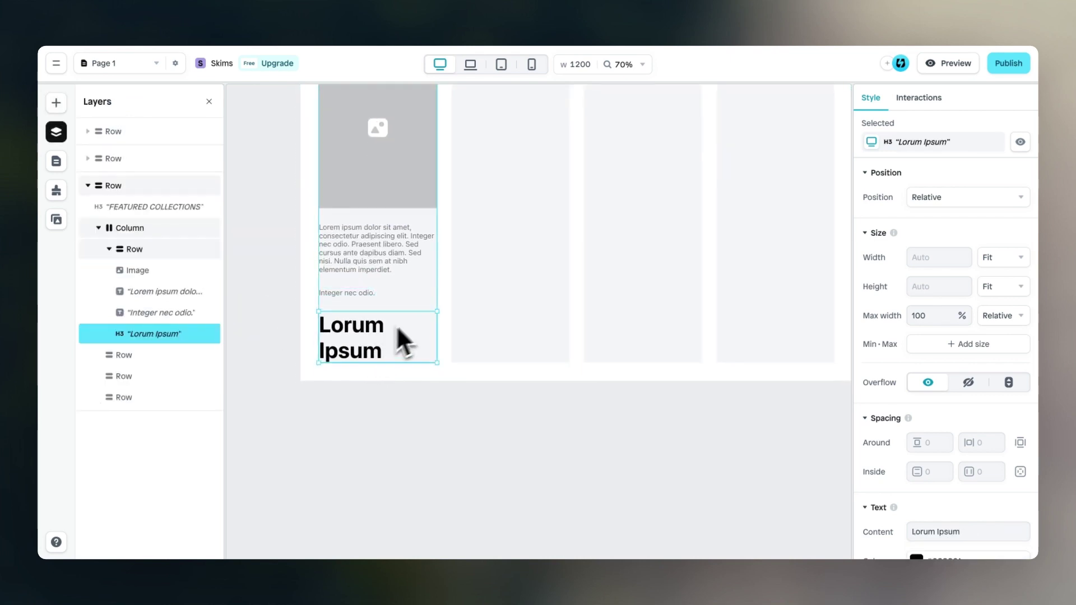
click(426, 288)
click(381, 336)
click(410, 298)
drag(380, 331, 381, 225)
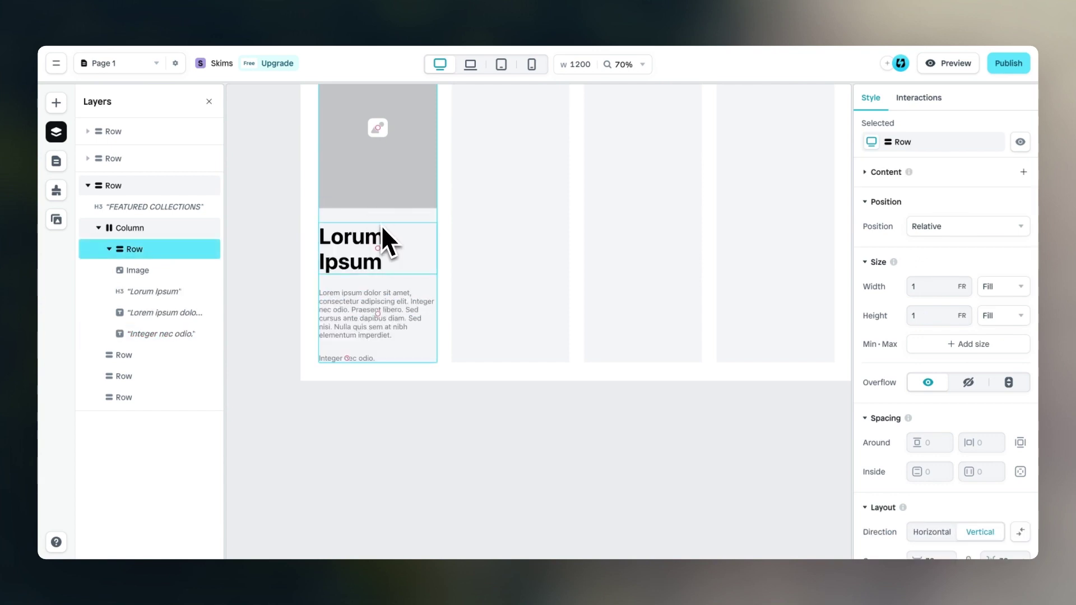
Set both gap values of the four-column layout to 18
scroll(381, 225, up, 3)
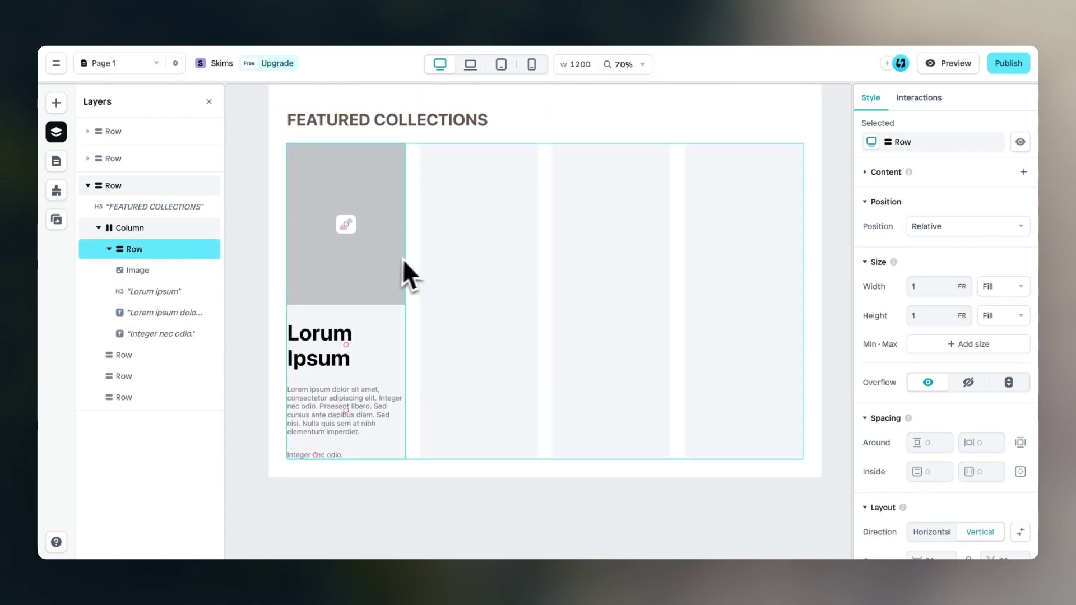
click(414, 259)
scroll(415, 260, up, 2)
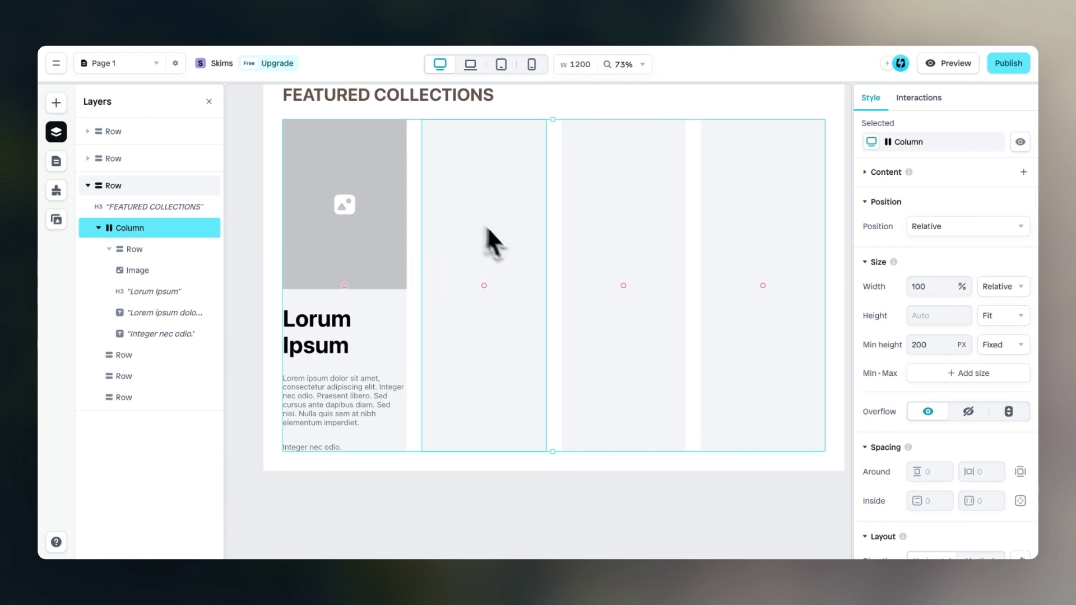
scroll(921, 351, down, 3)
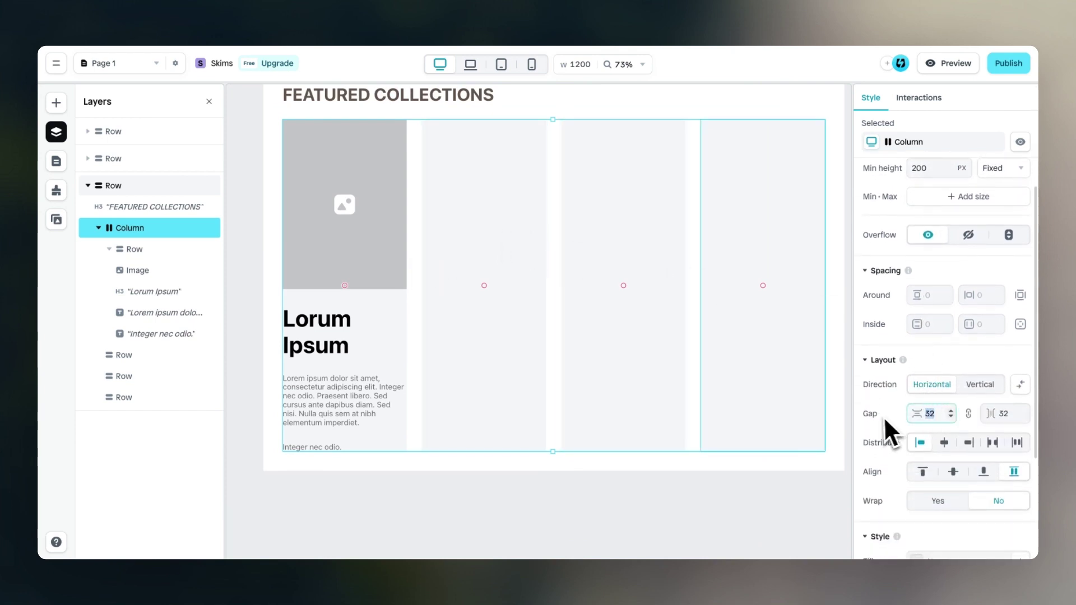
click(985, 418)
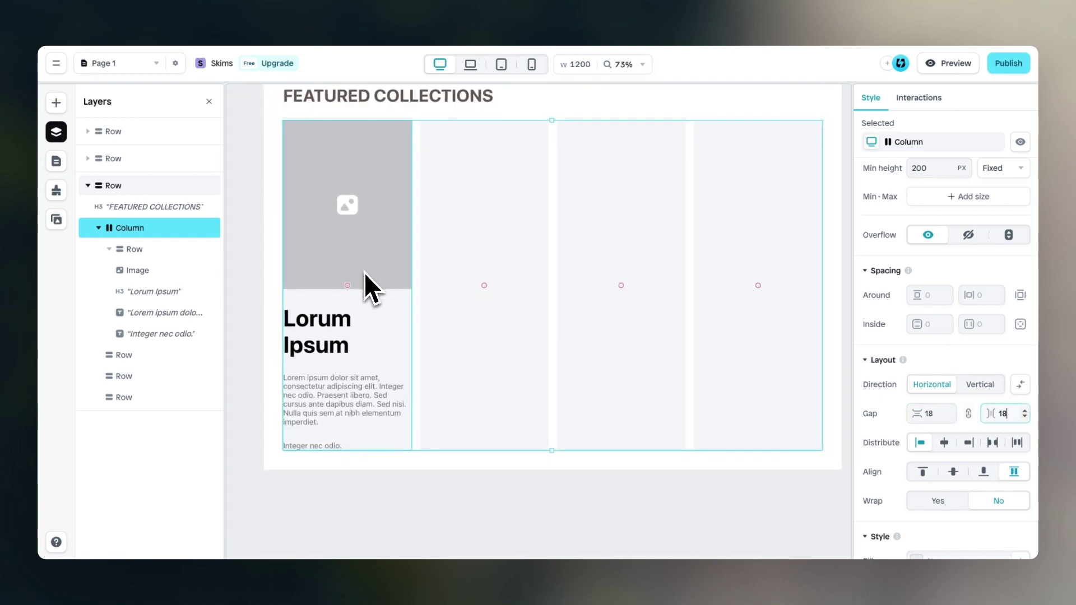
Remove the grey background fill from the first column's row
click(371, 245)
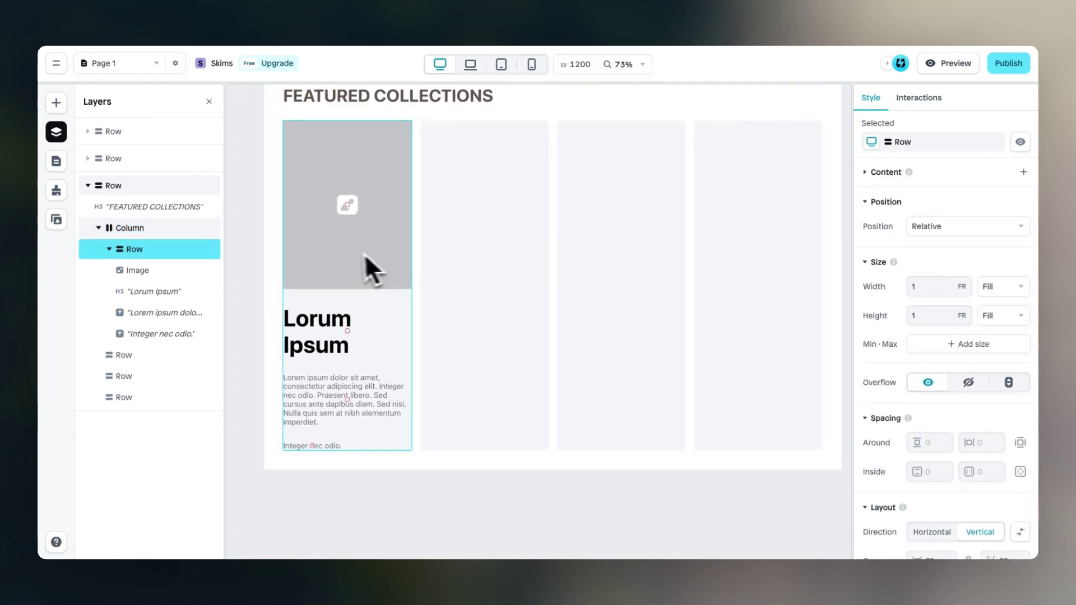
scroll(263, 265, up, 2)
scroll(960, 336, down, 5)
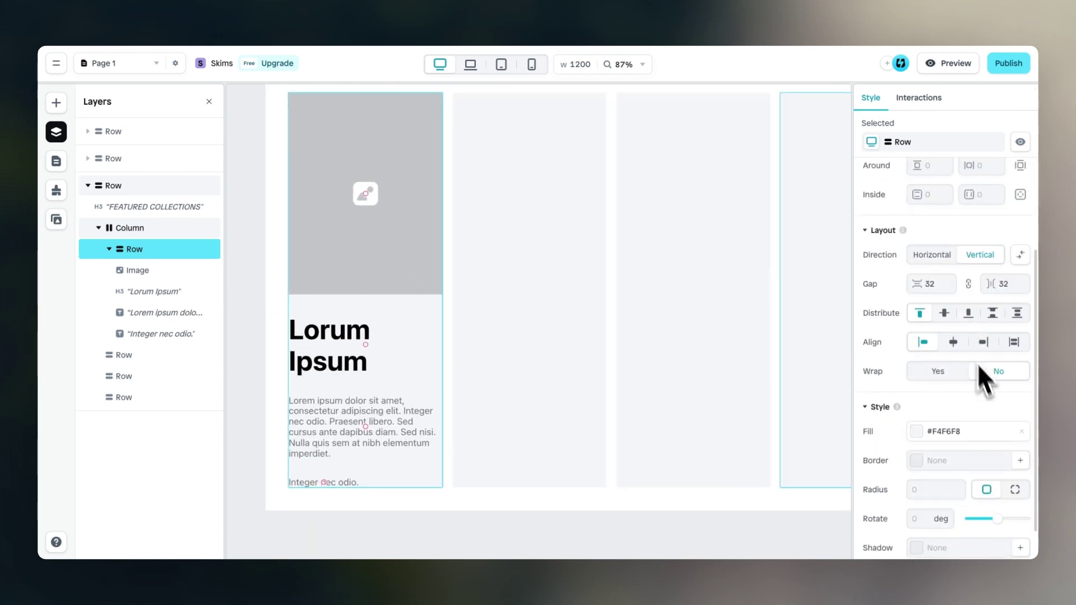
click(1023, 432)
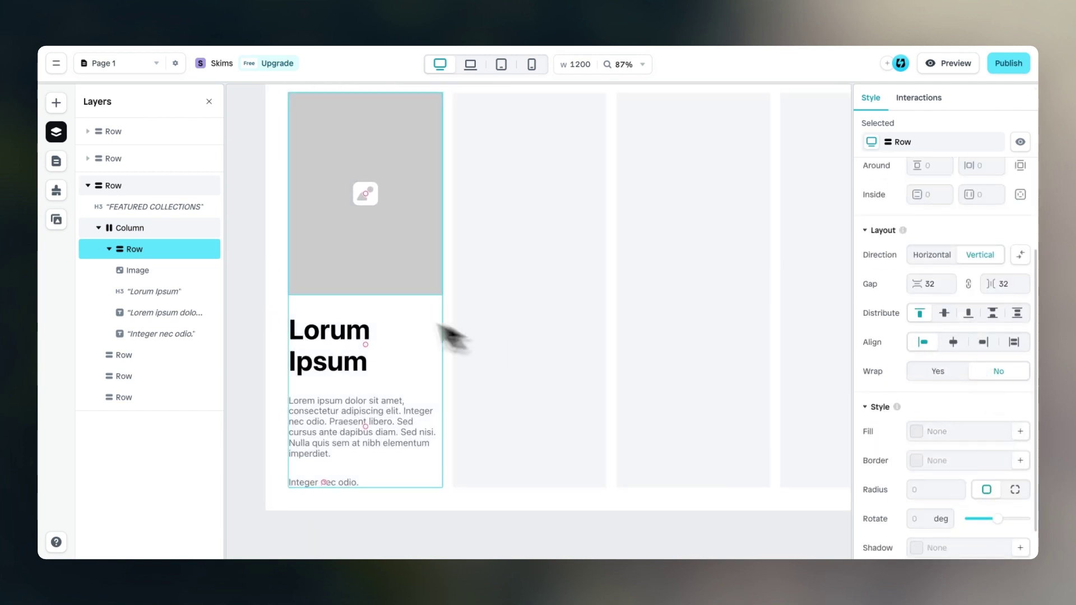
Fill the first column's image placeholder with the uploaded t-shirt shop picture
click(402, 248)
scroll(909, 391, down, 5)
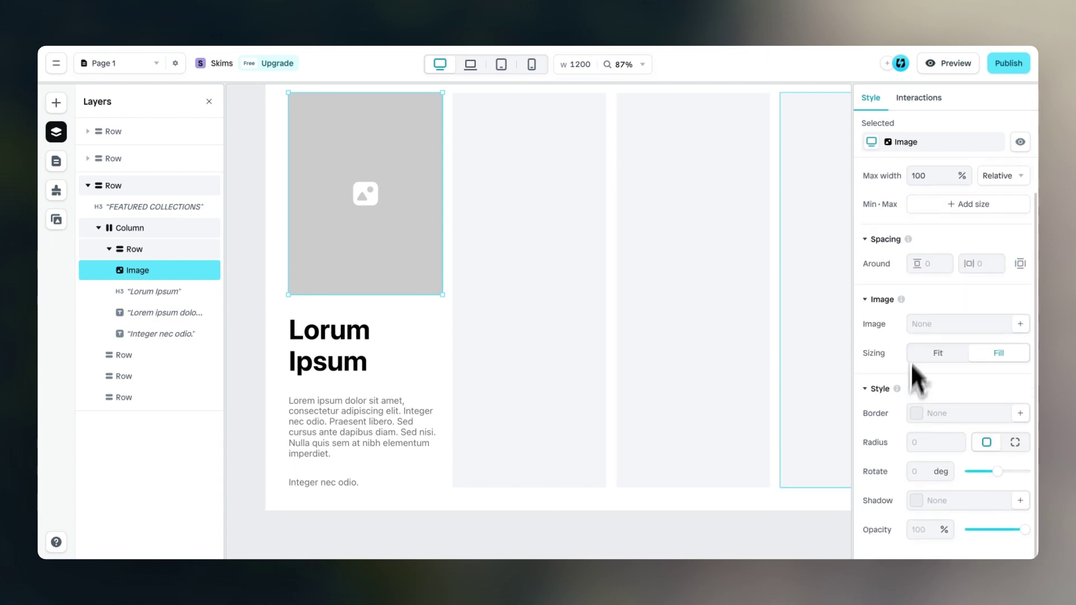
click(922, 325)
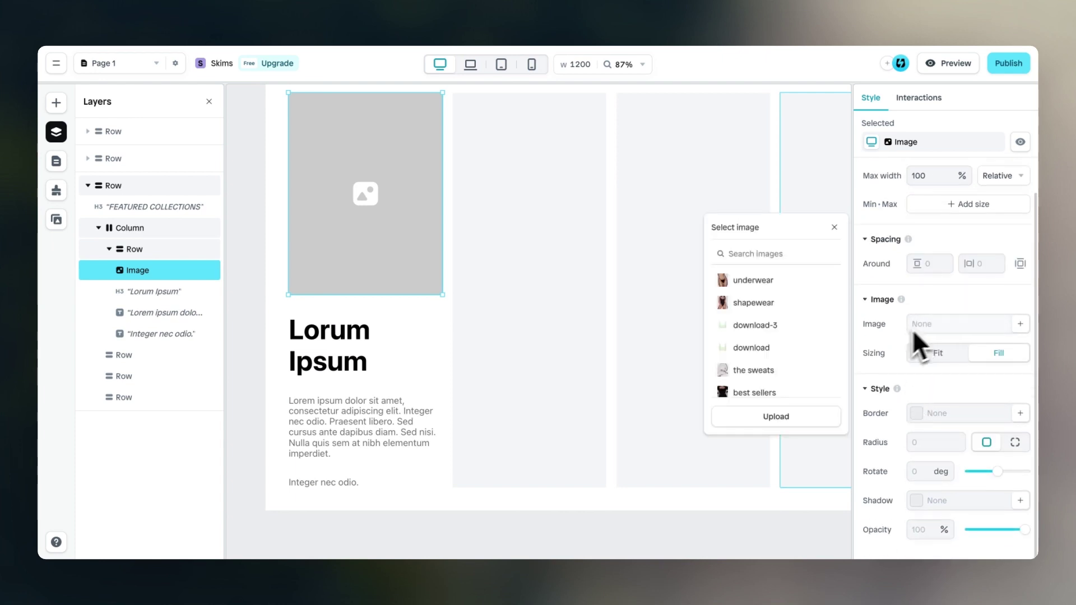
scroll(803, 366, down, 5)
scroll(805, 365, down, 3)
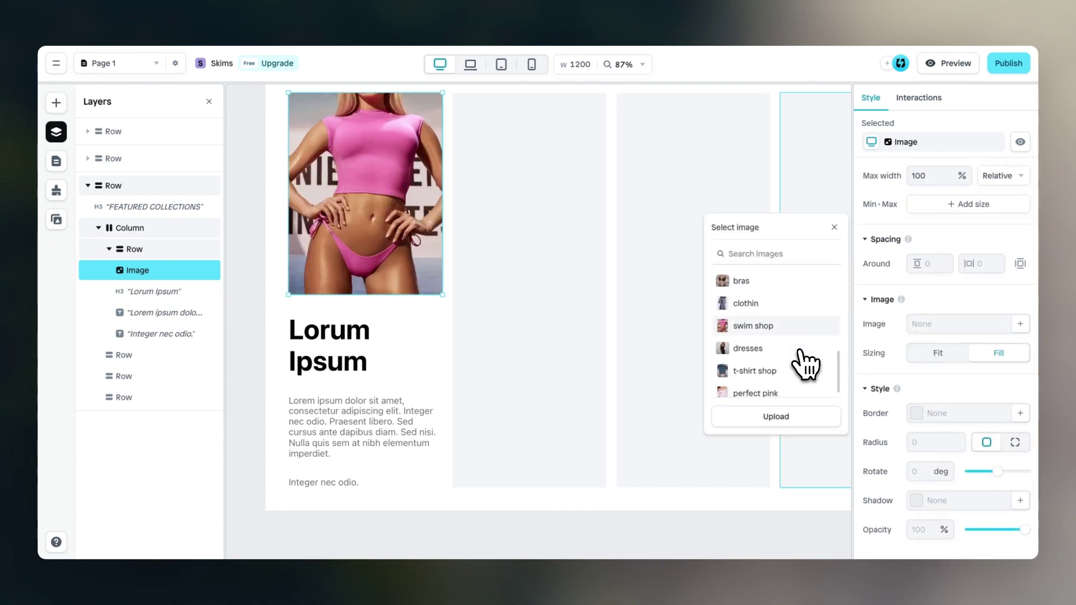
click(771, 363)
scroll(336, 269, up, 1)
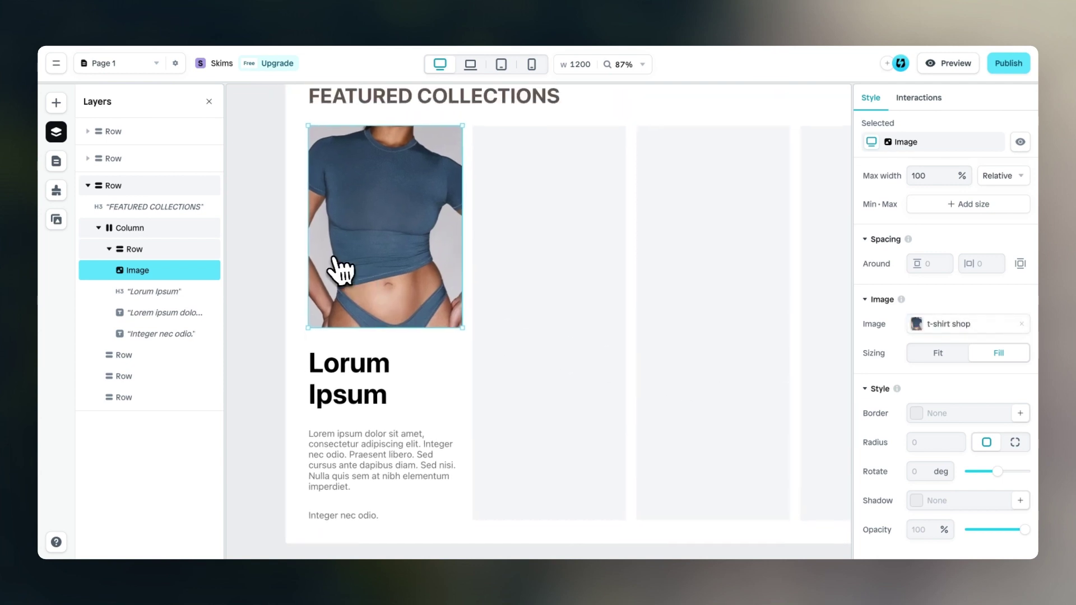
Replace the Lorum Ipsum heading text under the picture with THE T-SHIRT SHOP
scroll(333, 269, up, 3)
scroll(339, 275, down, 2)
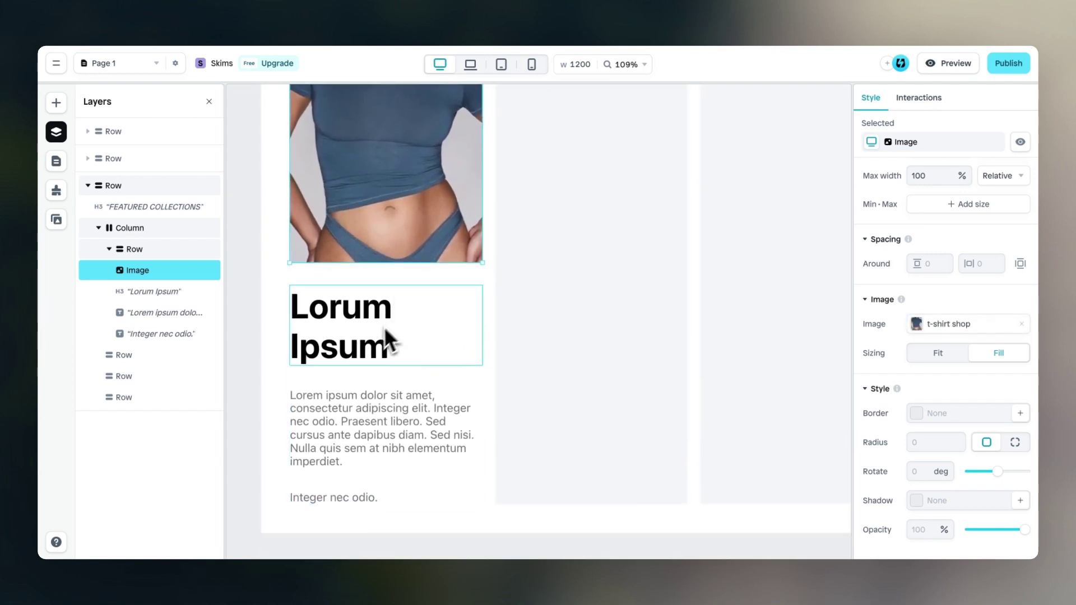
double_click(366, 333)
text(THE)
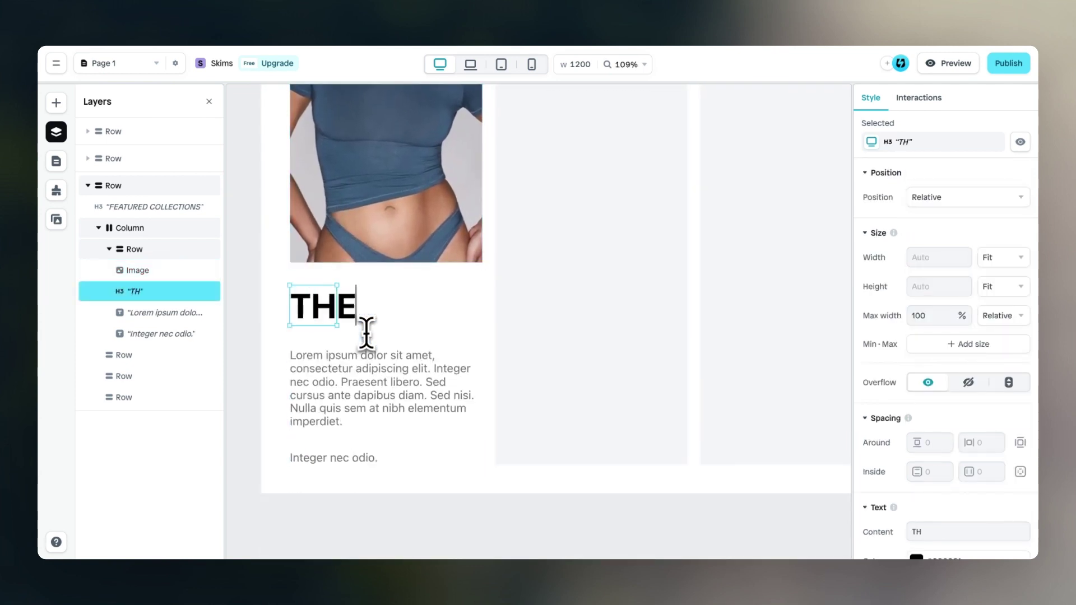
text( T-SHIRT SHOP)
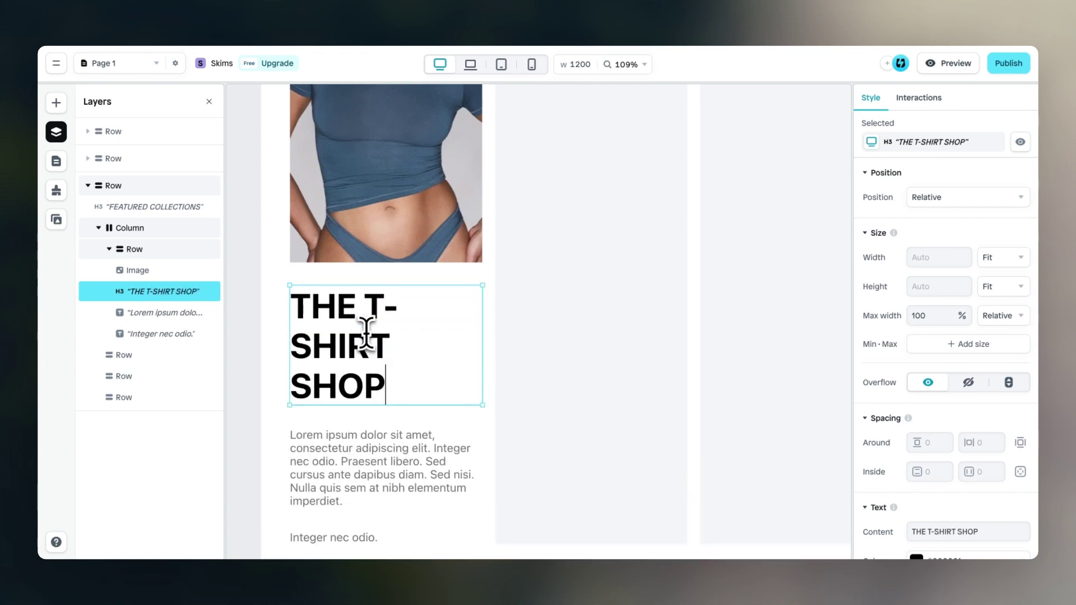
Set the THE T-SHIRT SHOP heading's font size to 24 px and apply the saved Brown color style
key(ctrl+a)
scroll(1004, 426, down, 4)
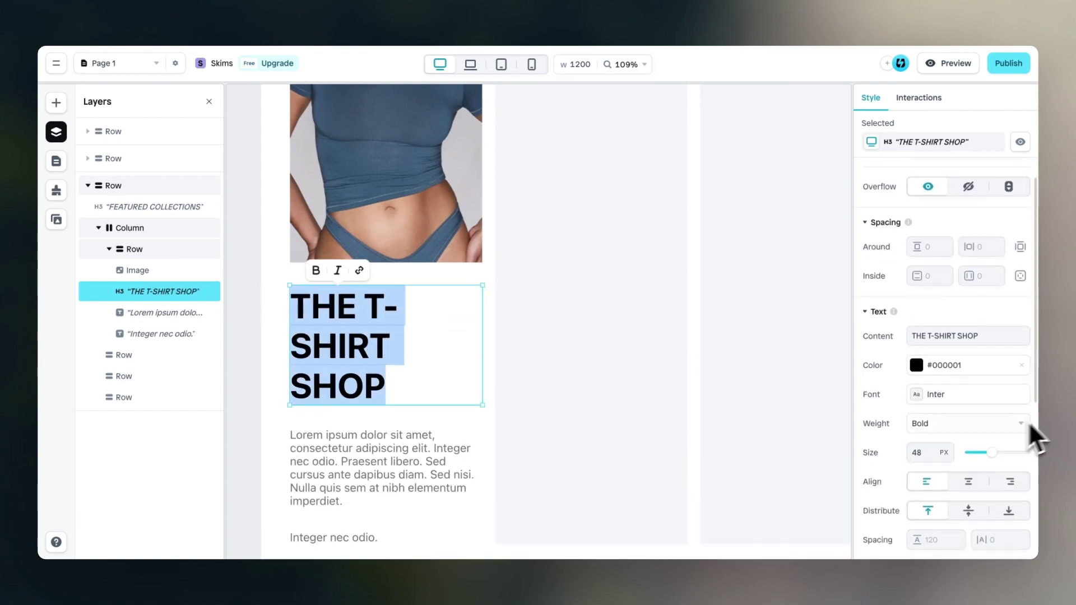
double_click(922, 453)
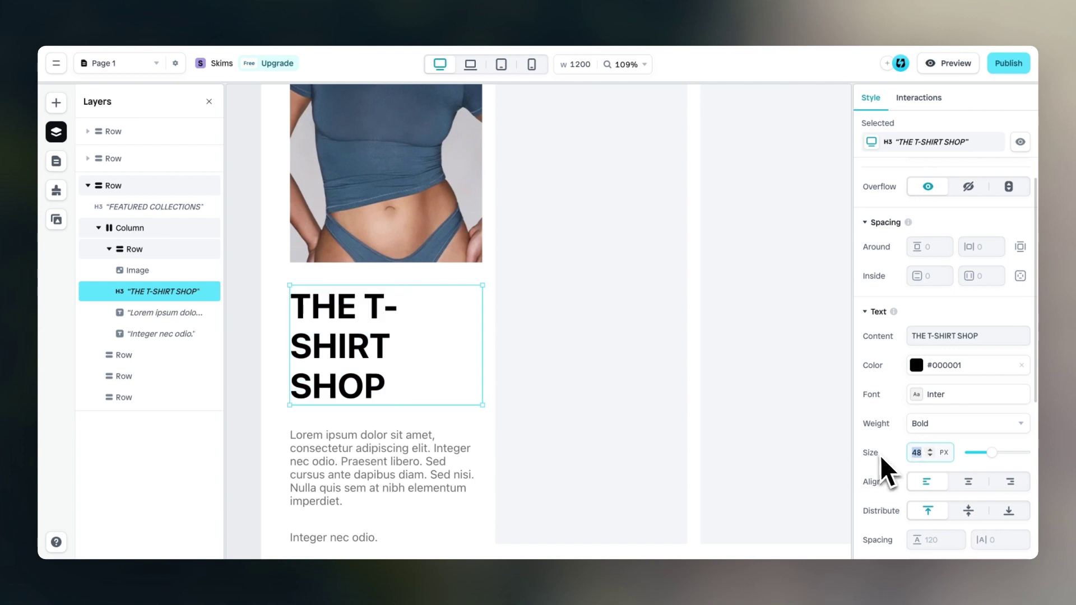
text(32)
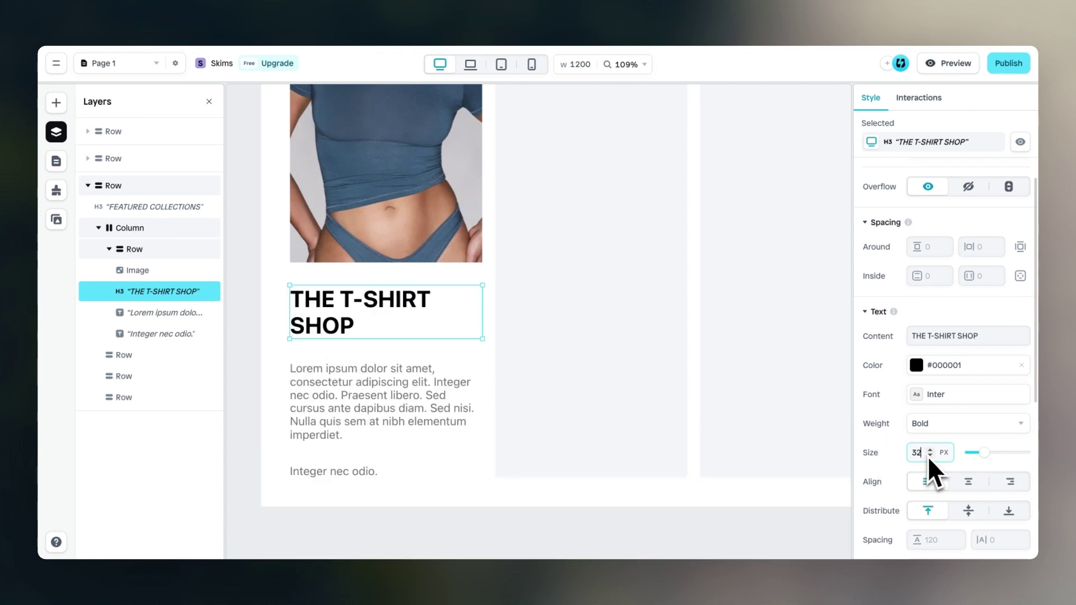
text(24)
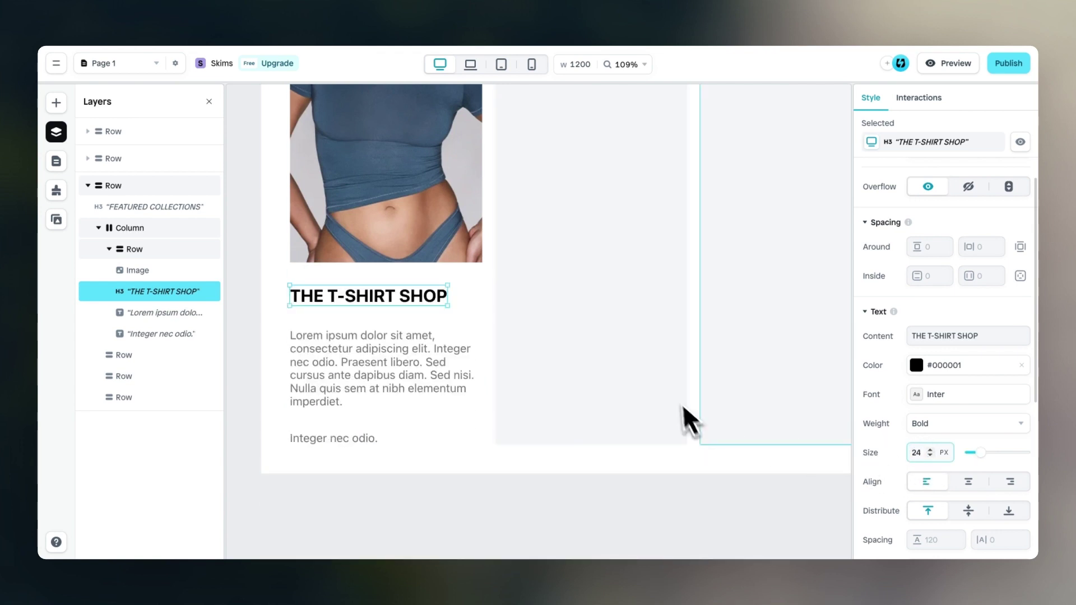
click(917, 365)
click(730, 462)
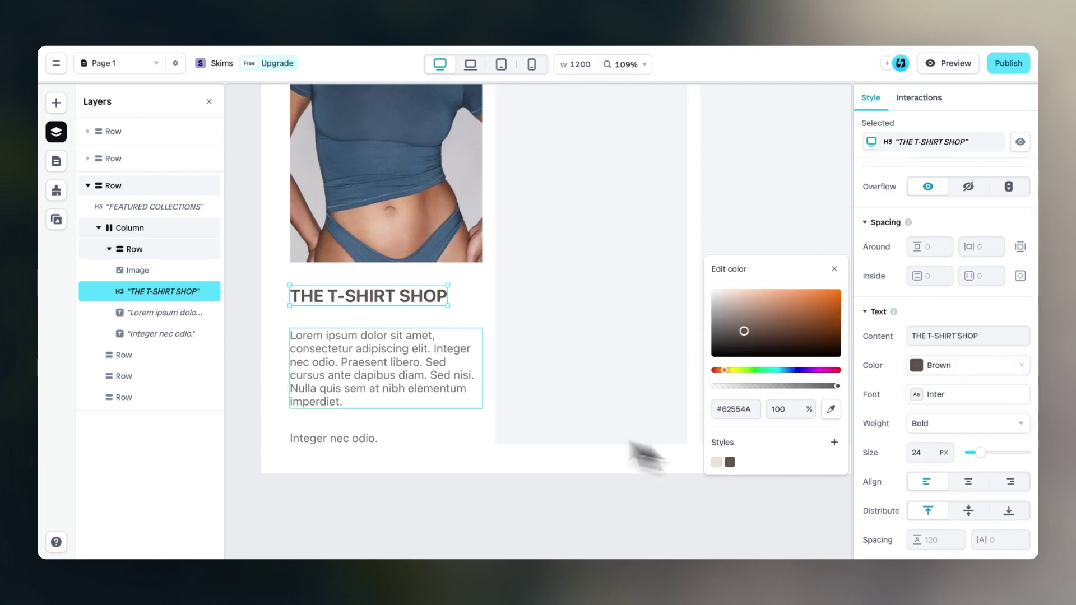
Replace the placeholder paragraph under the heading with "Your one-stop shop for SKIMS signature t-shirts"
click(404, 372)
double_click(404, 373)
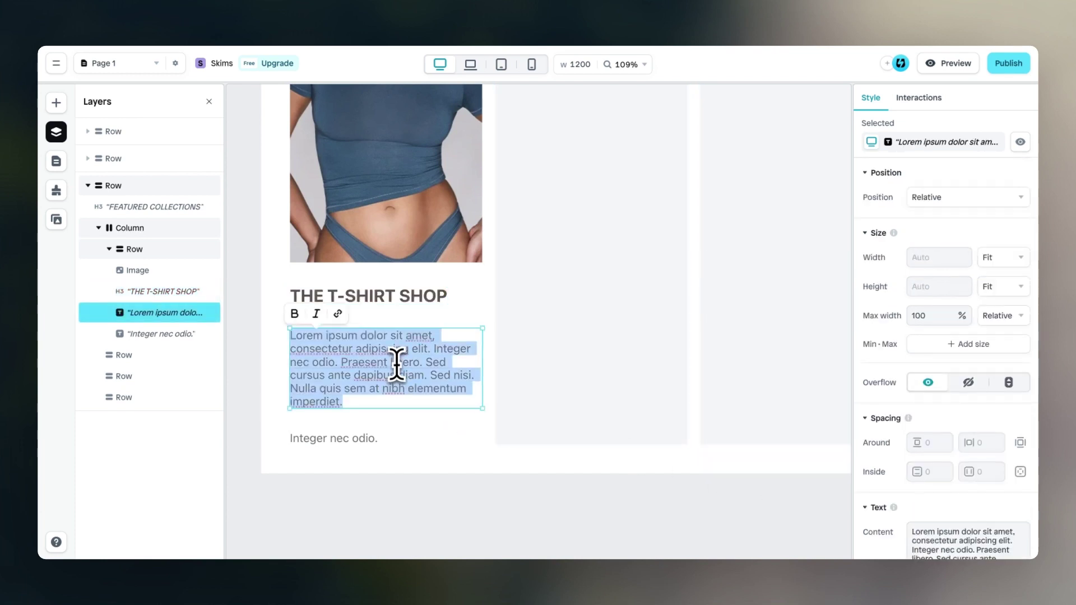
text(Your one-stop shop for SKIMS)
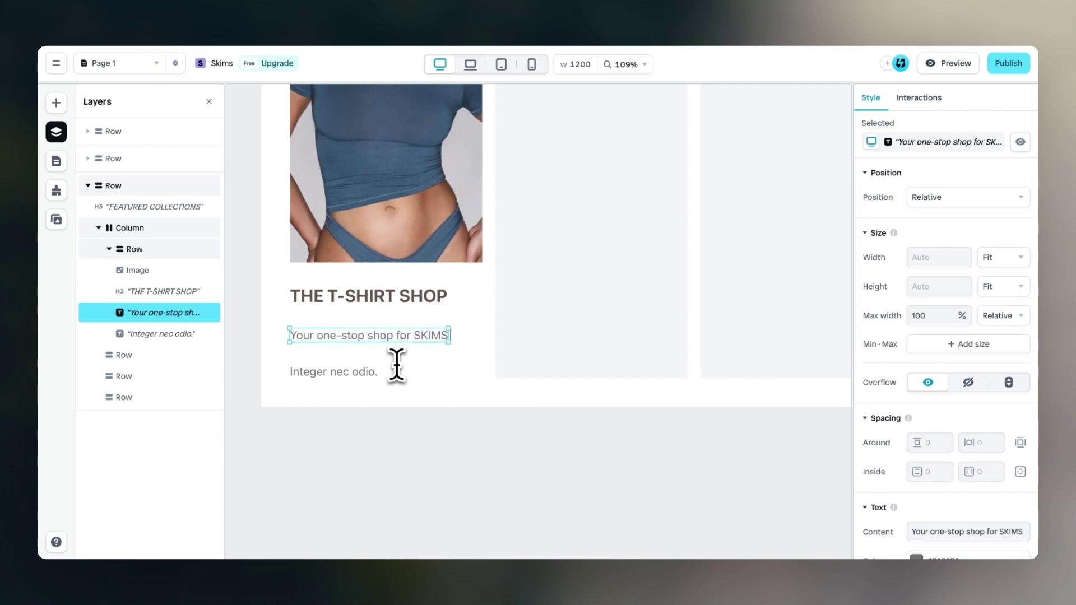
text( signature t-shirts)
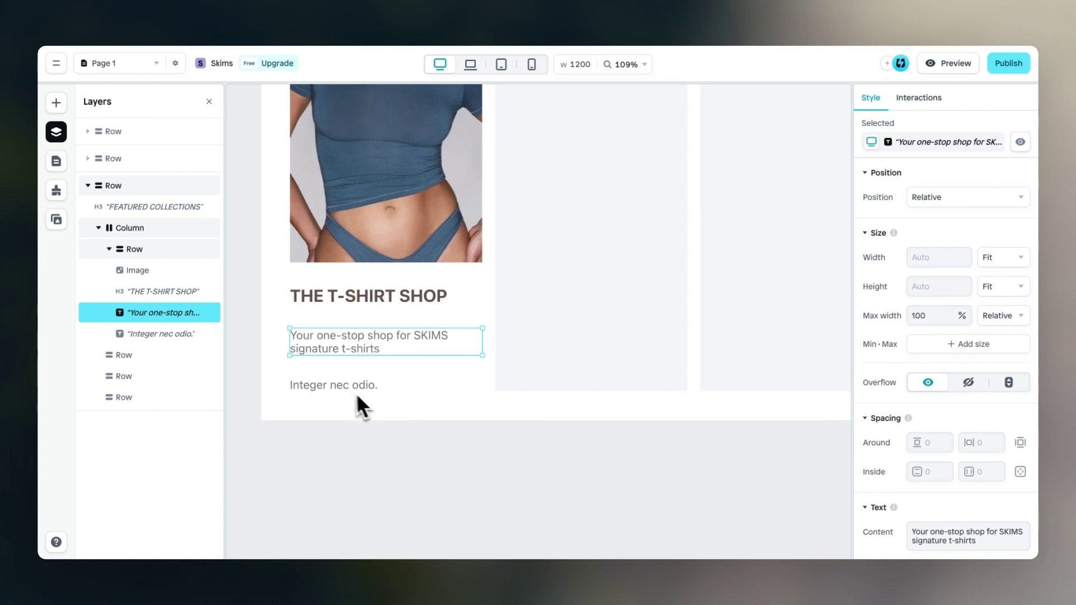
Replace the placeholder text under the t-shirt shop description with SHOP NOW and set its weight to Semibold
double_click(352, 386)
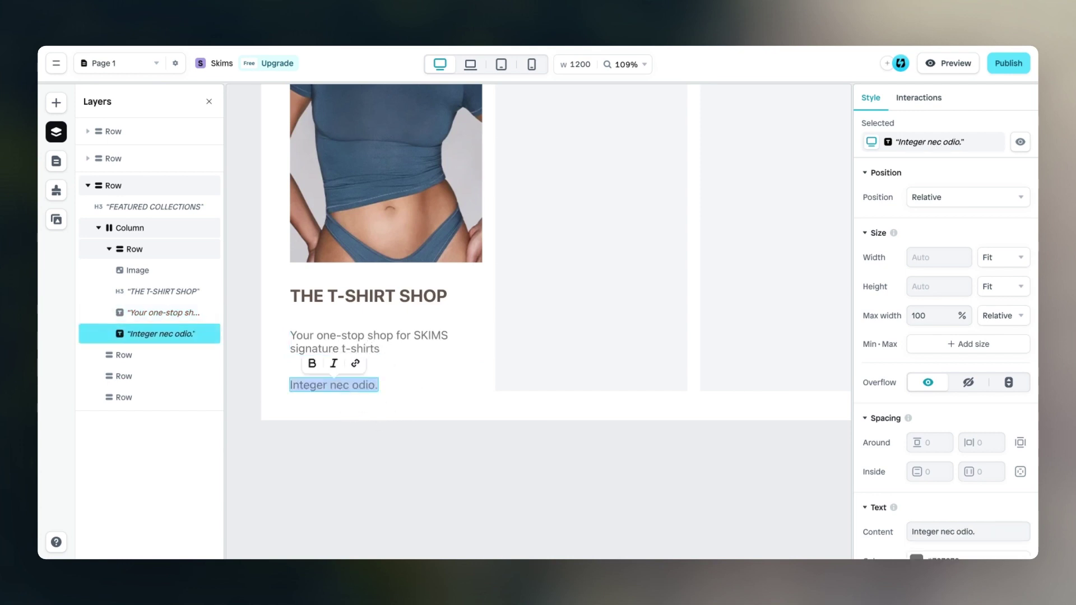
text(SHOP NOW)
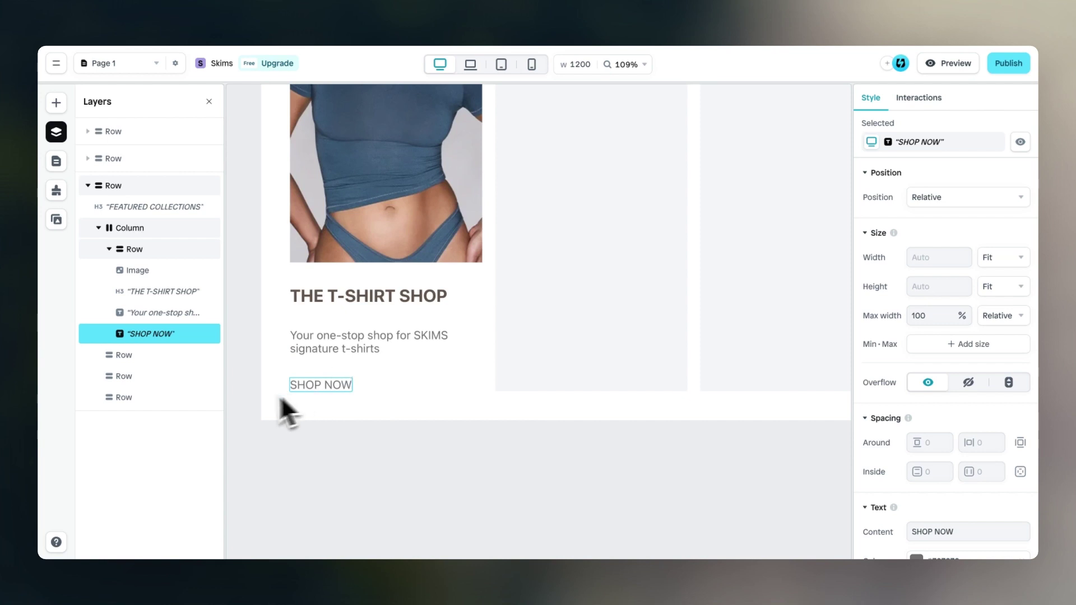
drag(289, 386, 776, 435)
scroll(987, 442, down, 5)
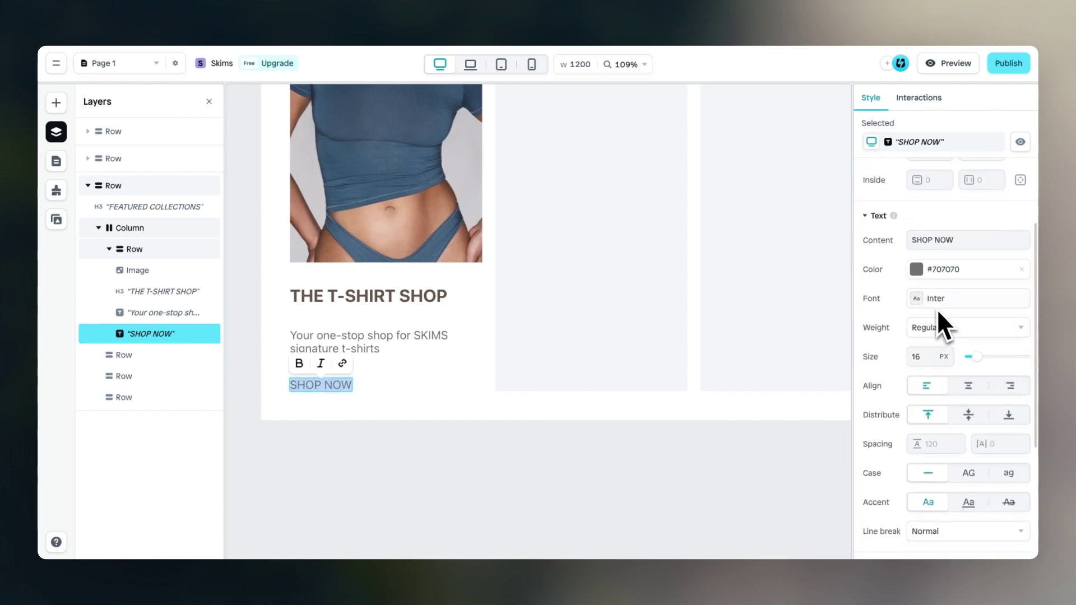
click(934, 329)
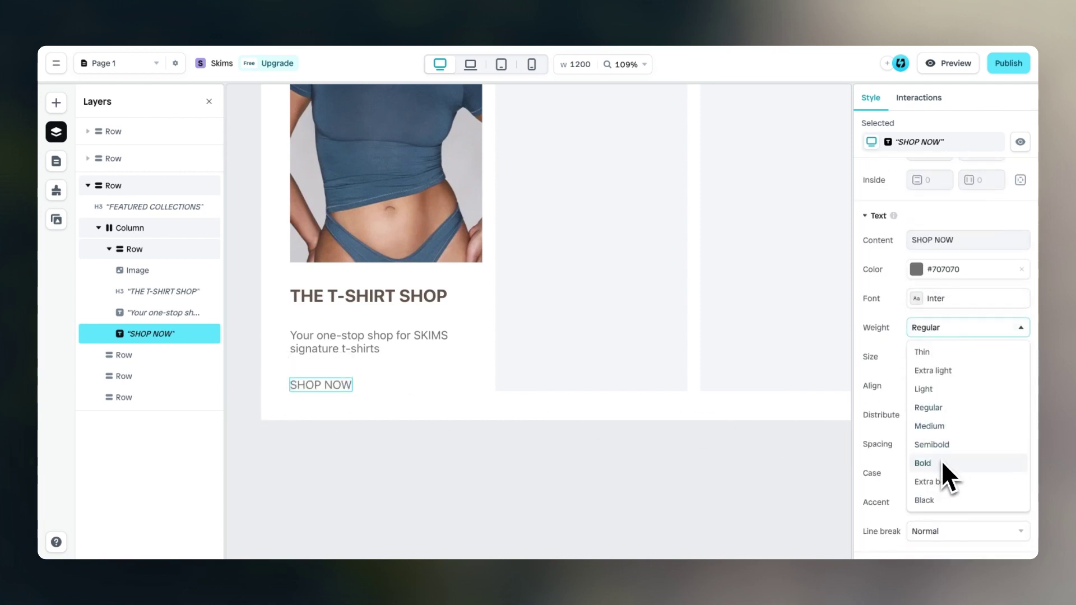
click(943, 446)
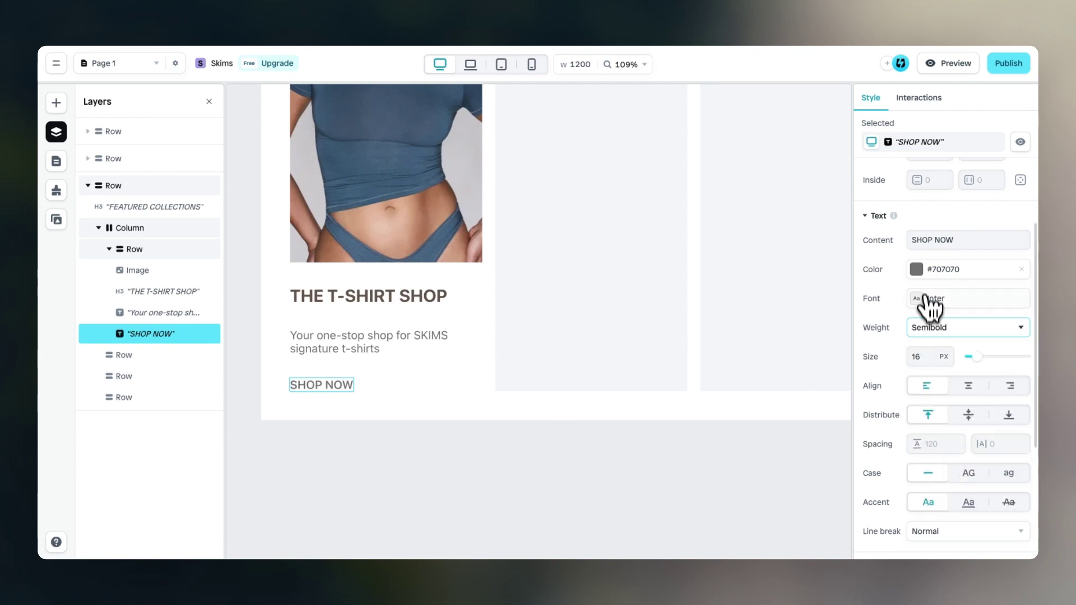
Apply the saved brown color style #62554A to the SHOP NOW text and underline it
click(917, 269)
click(730, 365)
scroll(975, 392, down, 3)
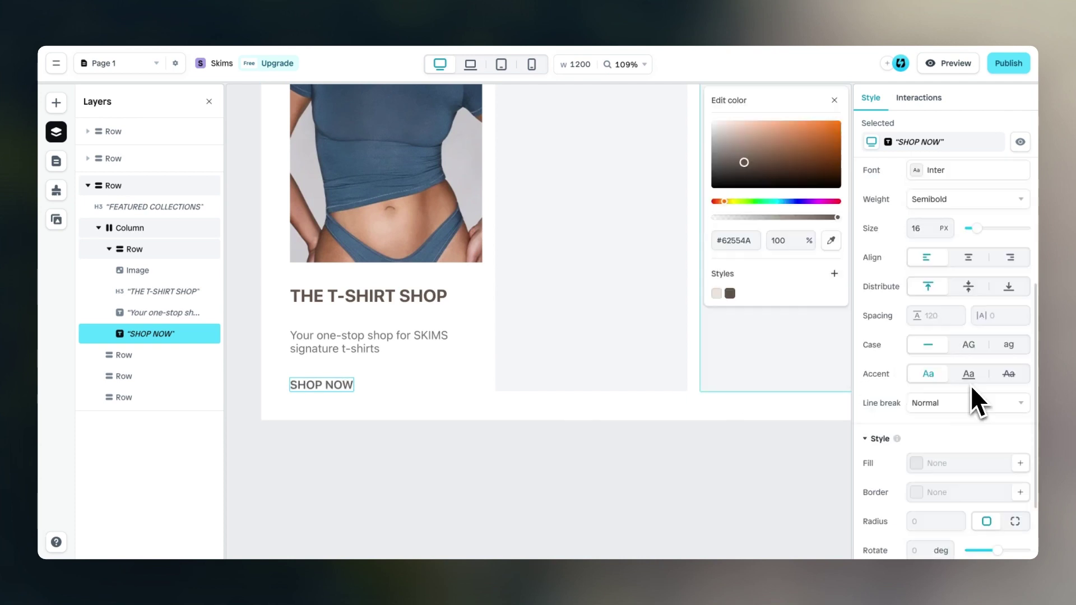
click(971, 377)
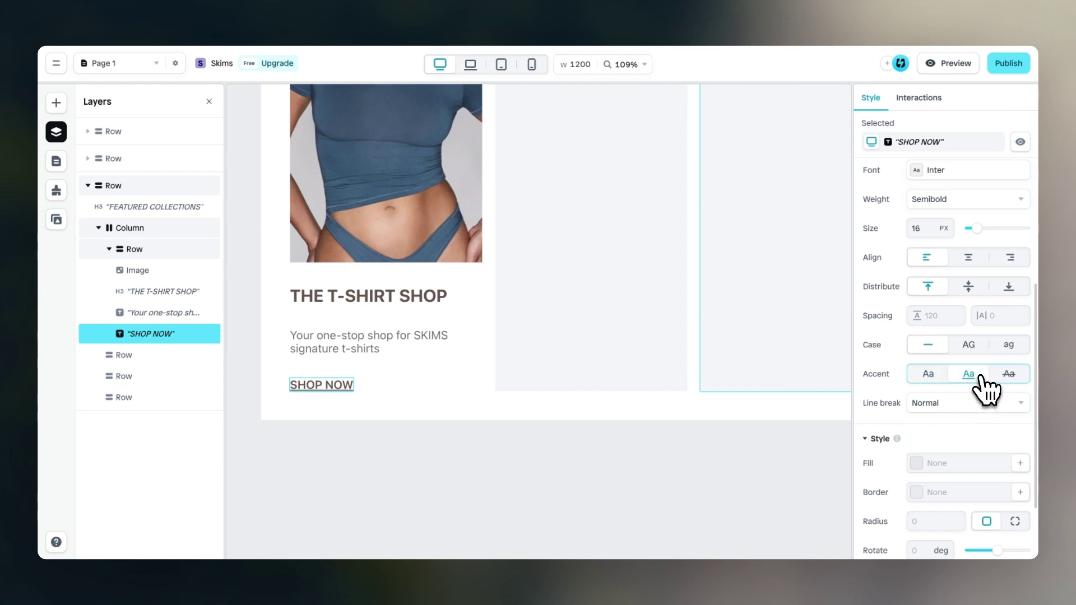
Set the layout gap of the row holding the t-shirt card to 12 in both directions
click(442, 311)
scroll(442, 311, down, 3)
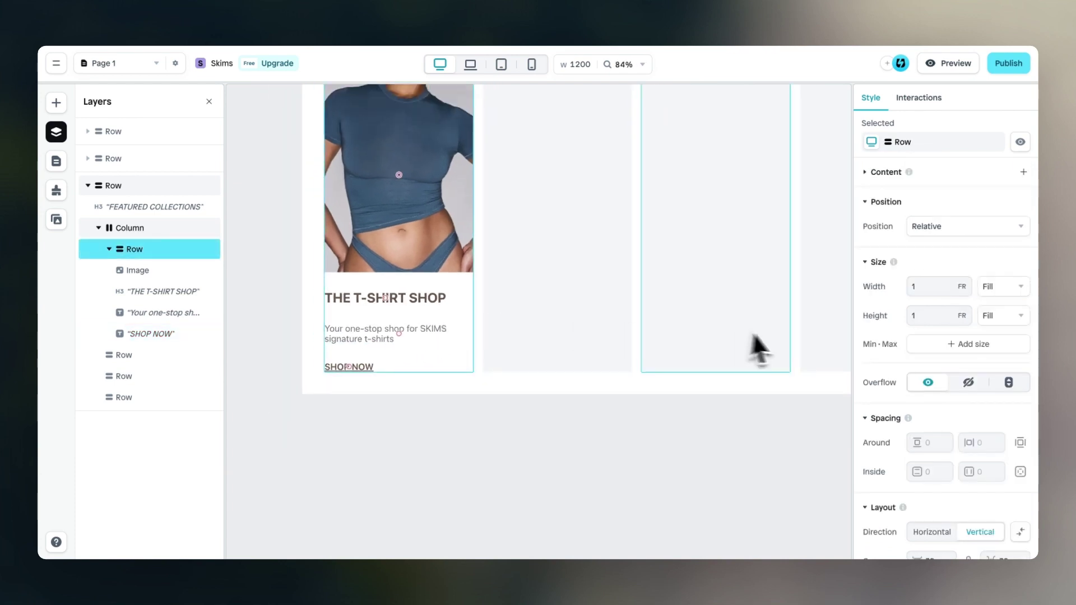
scroll(910, 379, down, 5)
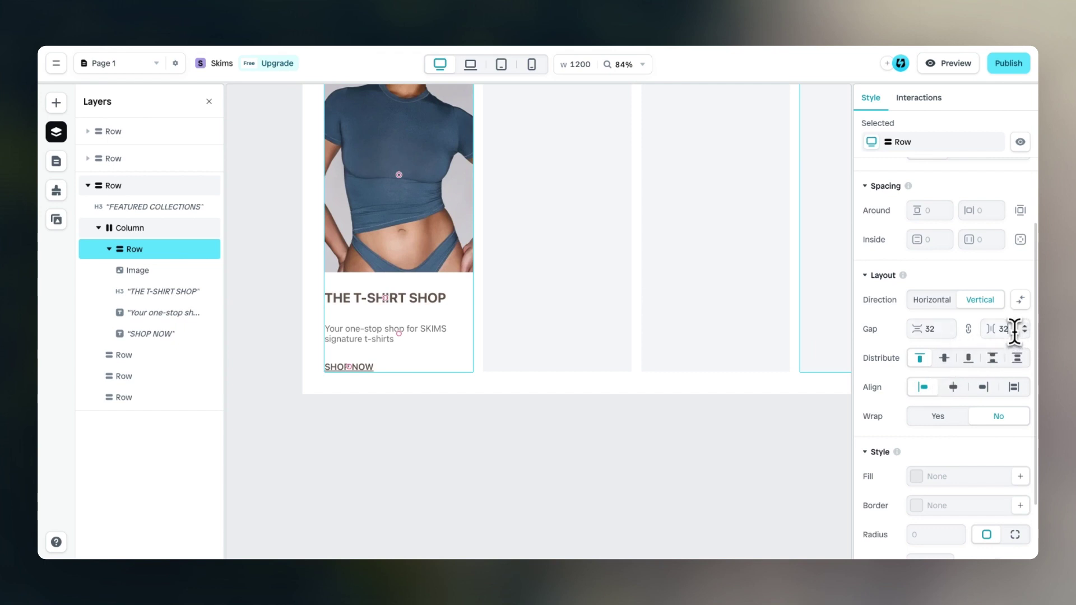
double_click(1015, 331)
text(12)
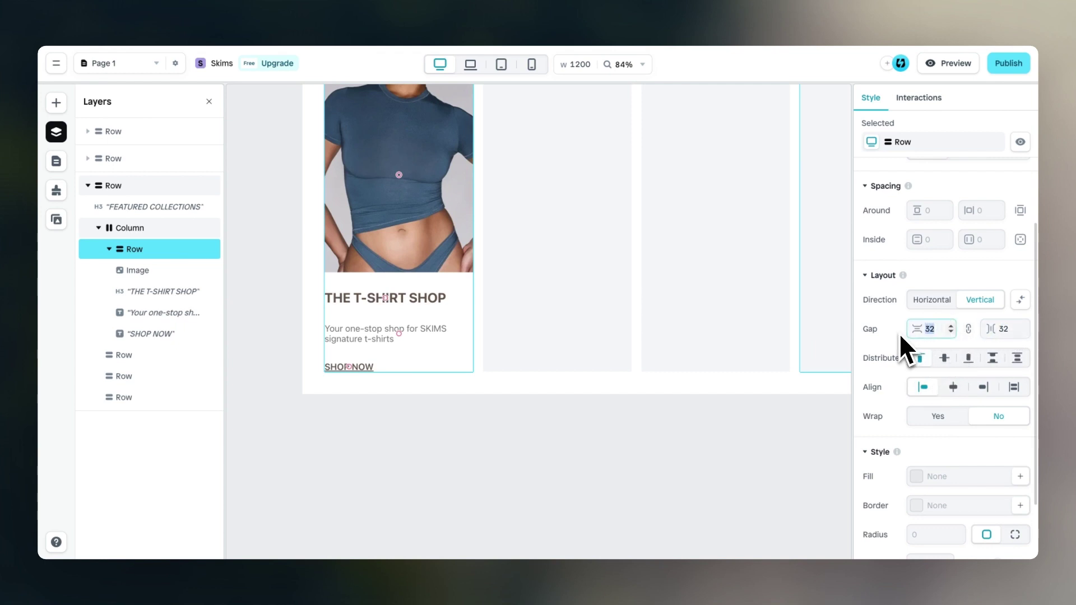
key(Return)
scroll(414, 325, up, 3)
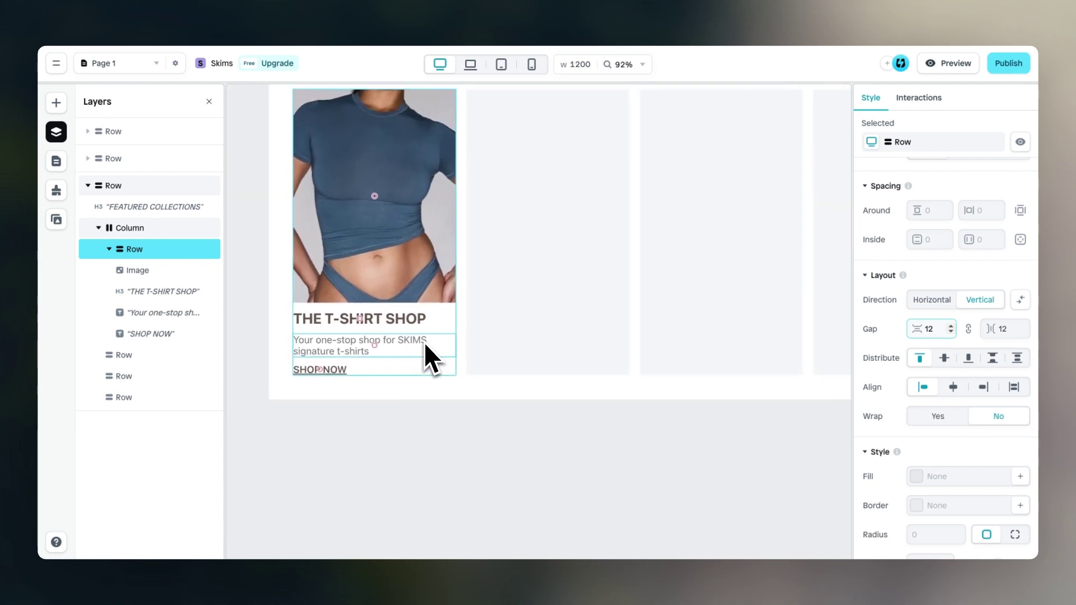
Fill the three empty columns of FEATURED COLLECTIONS with copies of the finished t-shirt card
scroll(423, 342, down, 5)
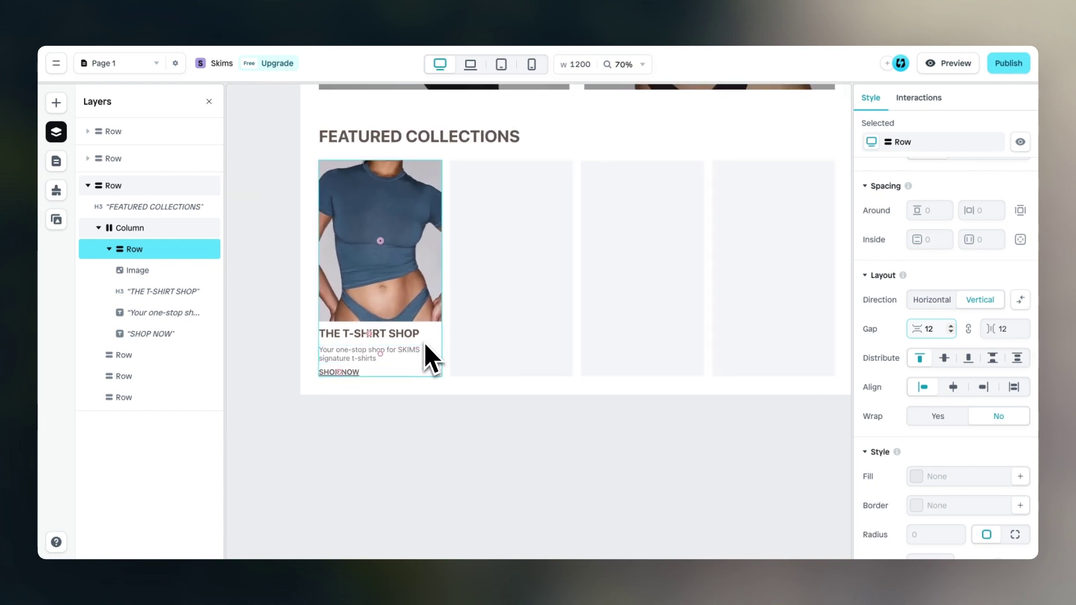
scroll(770, 257, right, 1)
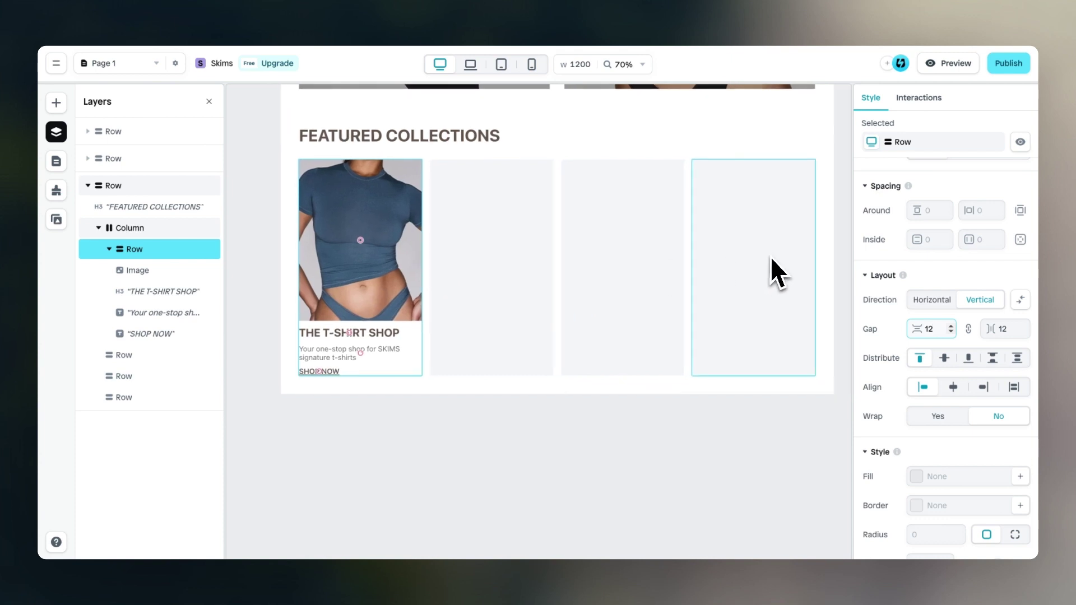
click(397, 284)
click(577, 269)
Replace the second card's picture with the uploaded photo of the purple zip-up outfit
click(492, 241)
click(792, 475)
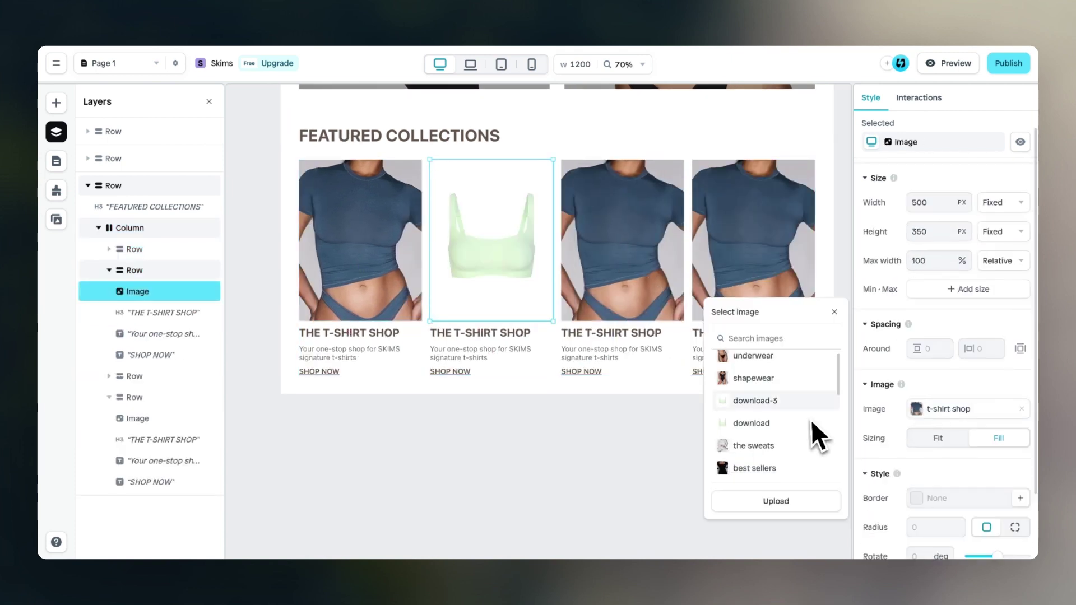
click(811, 420)
Change the second card's heading to THE SPRING SHOP and its description to "Refresh for spring with basics and ultra-soft sweats"
double_click(480, 333)
text(THE SPRING SHOP)
double_click(465, 349)
text(Refresh for spring with basics and ultra-soft sweats)
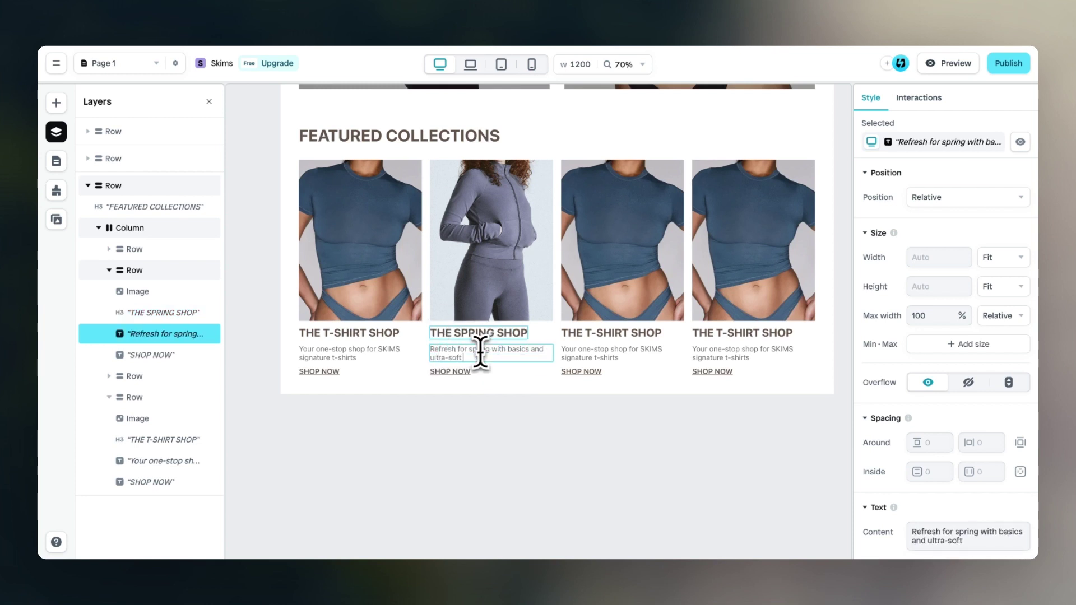
Change the third card's heading to THE SWEATS EDIT and its picture to the uploaded white sweatsuit photo
double_click(611, 333)
text(THE SWEATS EDIT)
click(623, 241)
click(920, 388)
click(757, 337)
Change the fourth card's heading to BESTSELLERS and its description to "The must-haves all your friends have been telling you about"
double_click(742, 333)
text(BESTSELLERS)
double_click(729, 354)
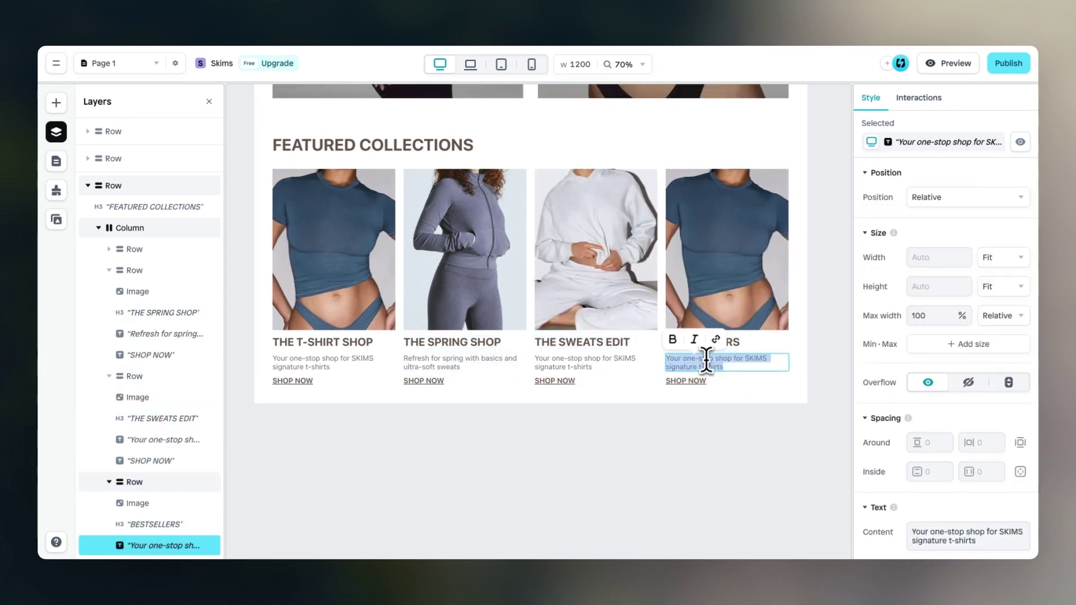
text(The must-haves all your friends have been telling you about)
Set THE SWEATS EDIT description to "Kick back and relax in the loungewear you'll love" and give BESTSELLERS the black dress picture
double_click(560, 363)
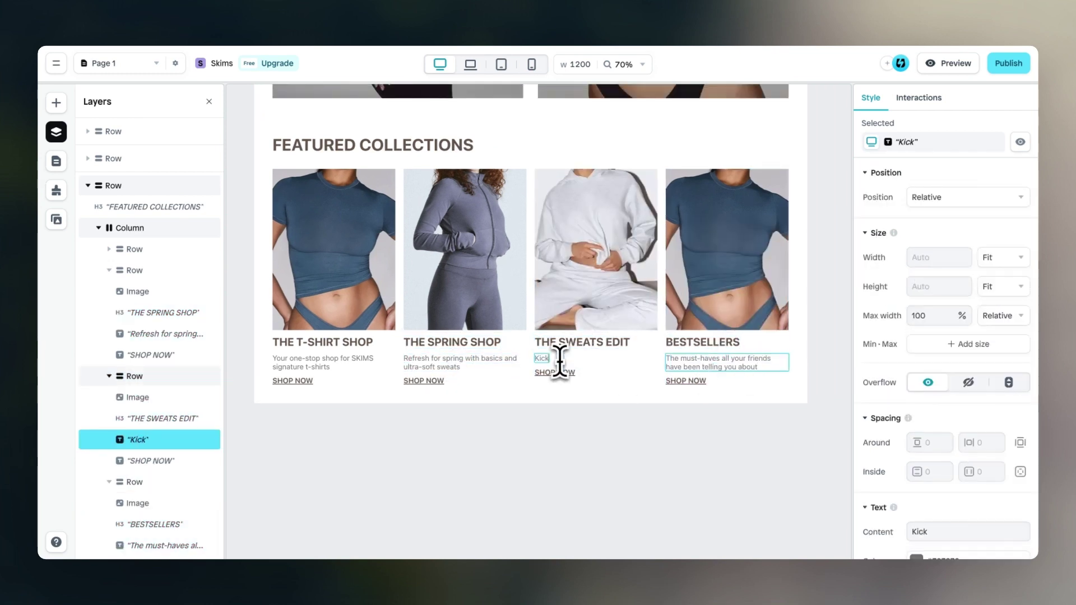
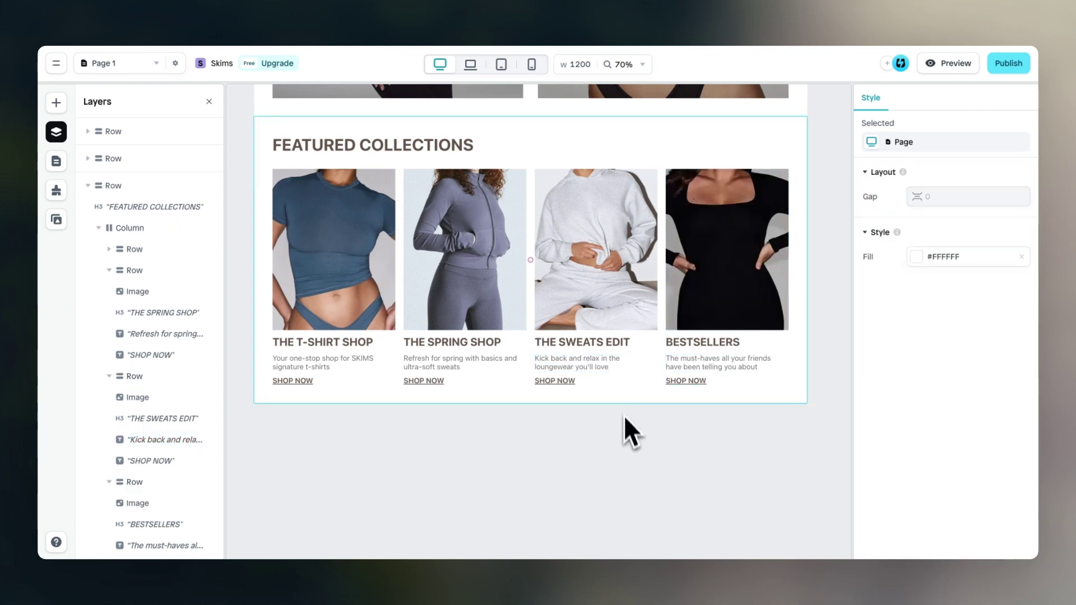
Insert a new full-width row on the page below the FEATURED COLLECTIONS section
click(551, 302)
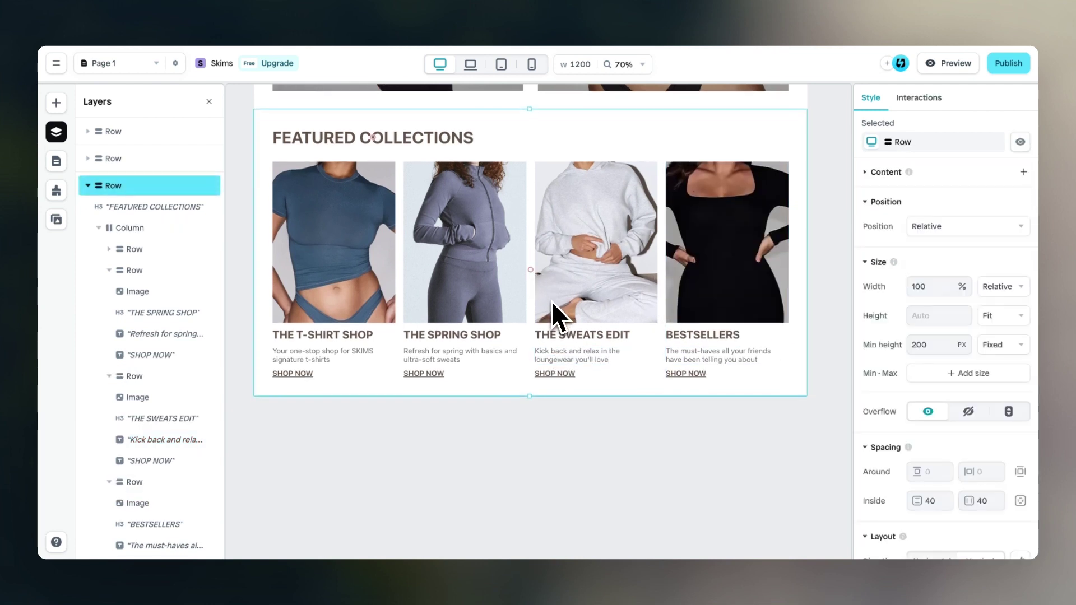
scroll(552, 303, down, 1)
scroll(557, 339, down, 2)
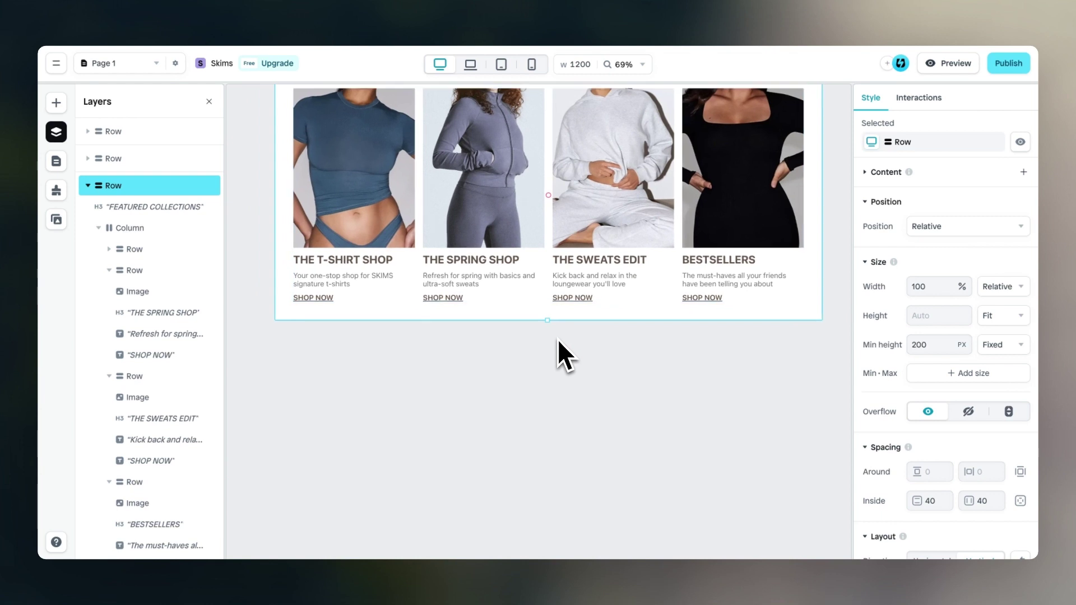
ctrl+scroll(557, 338, down, 2)
ctrl+scroll(545, 356, up, 2)
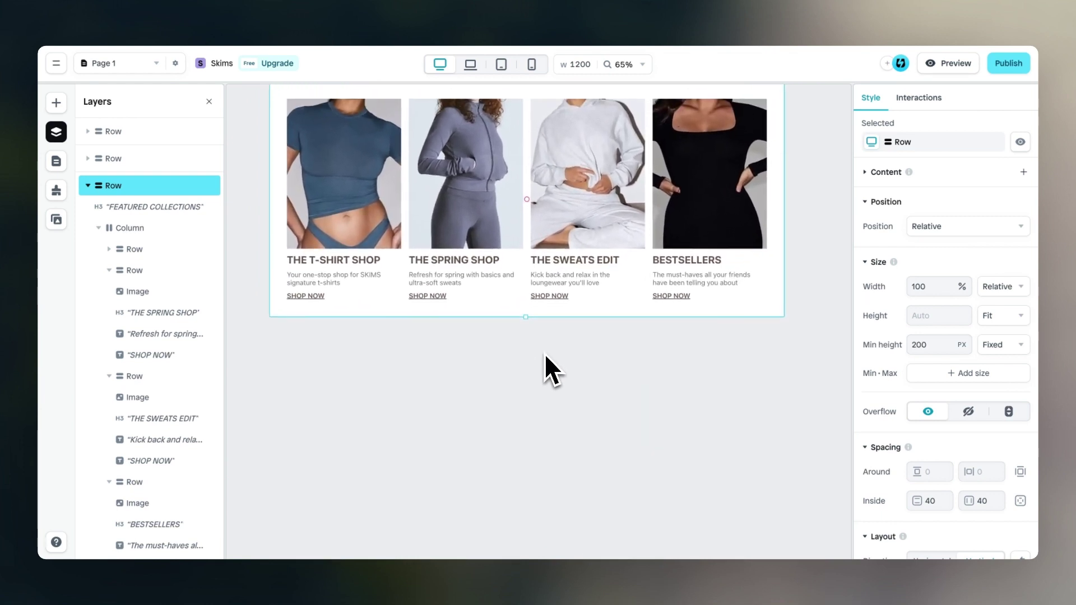
click(56, 102)
drag(126, 213, 444, 362)
Set the new row's inside spacing to 40 both vertically and horizontally
scroll(446, 363, down, 1)
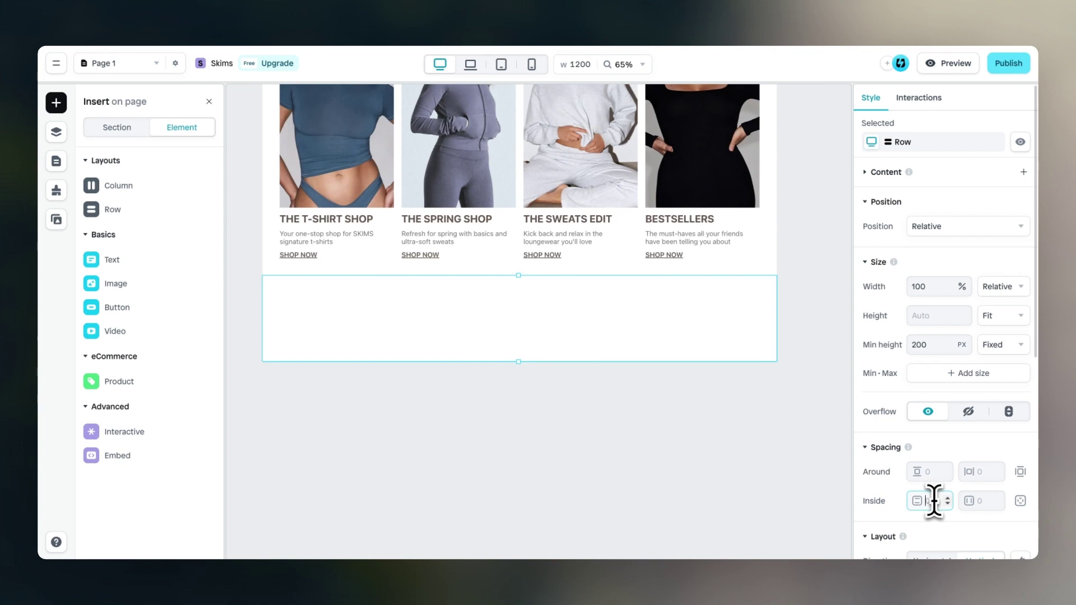
click(990, 502)
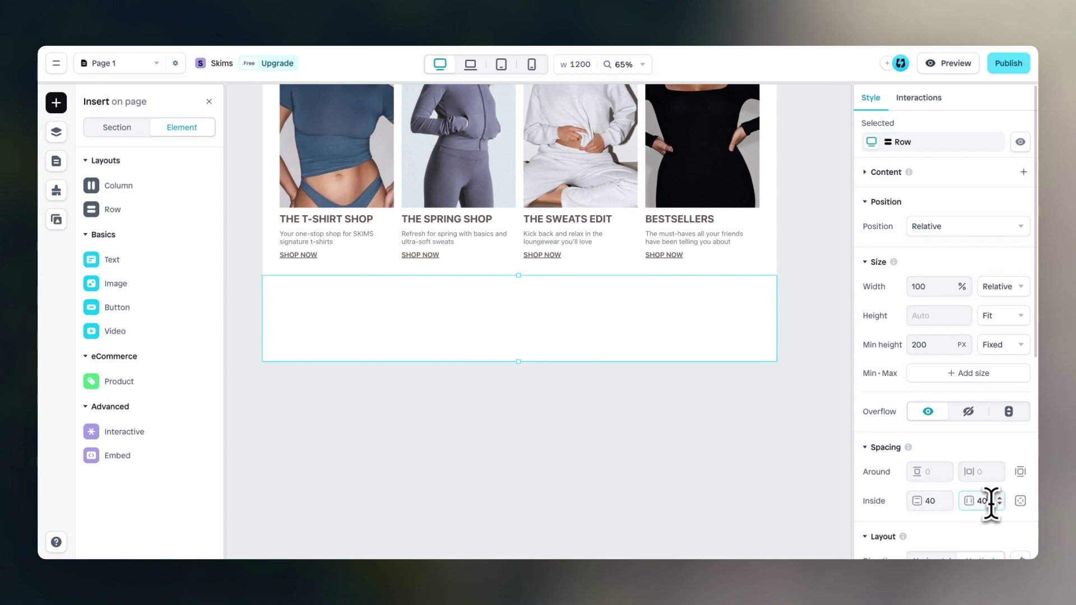
click(700, 426)
click(629, 329)
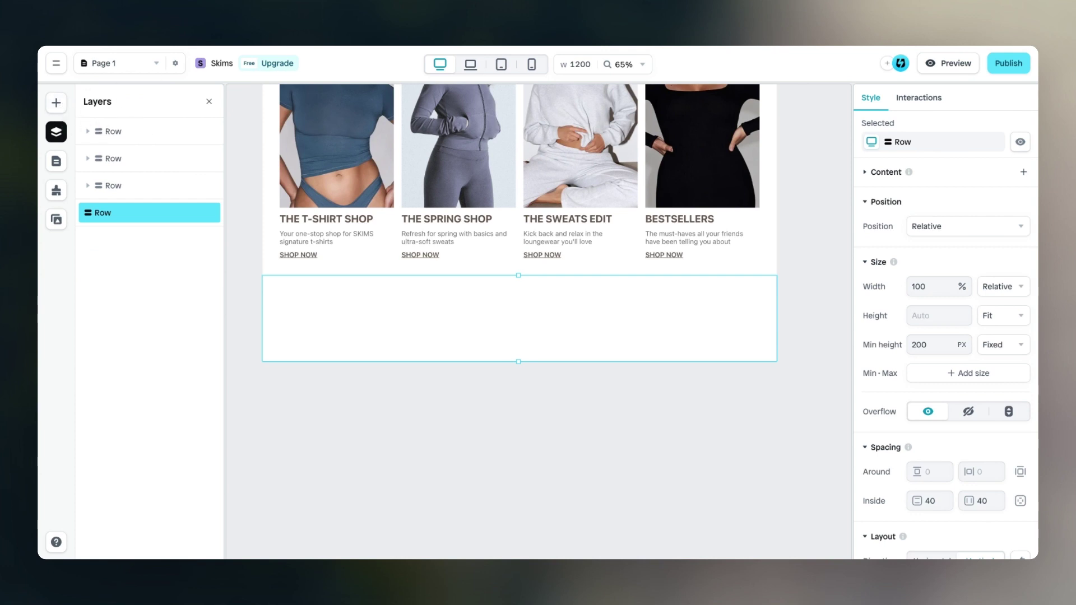
Place an interactive slider element inside the new empty row
click(56, 102)
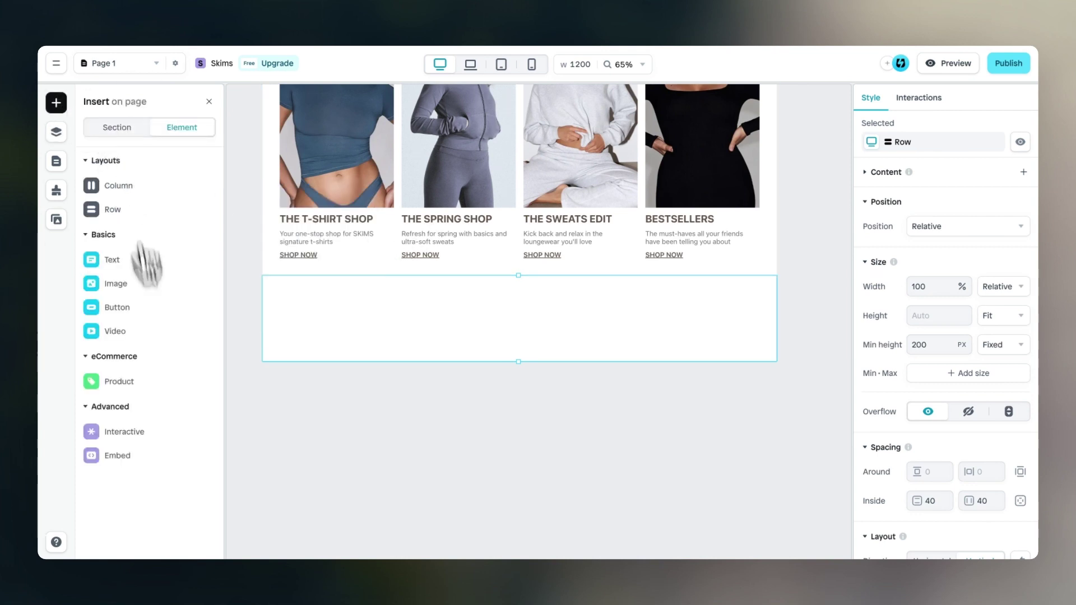
click(134, 433)
drag(335, 375, 426, 348)
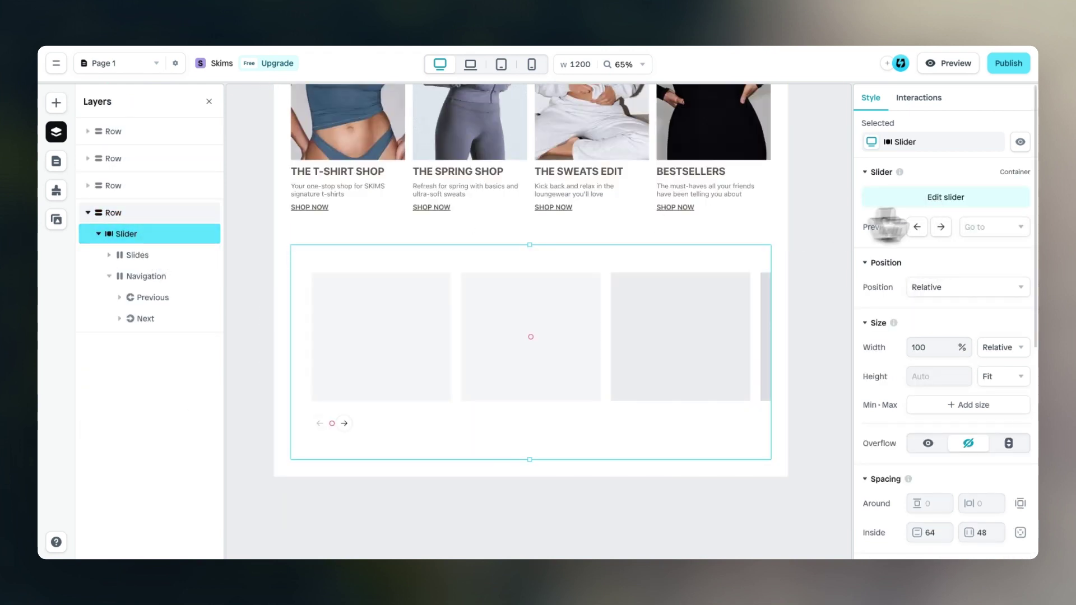
Edit the slider so that it displays 4 slides at once
click(956, 197)
scroll(930, 314, down, 6)
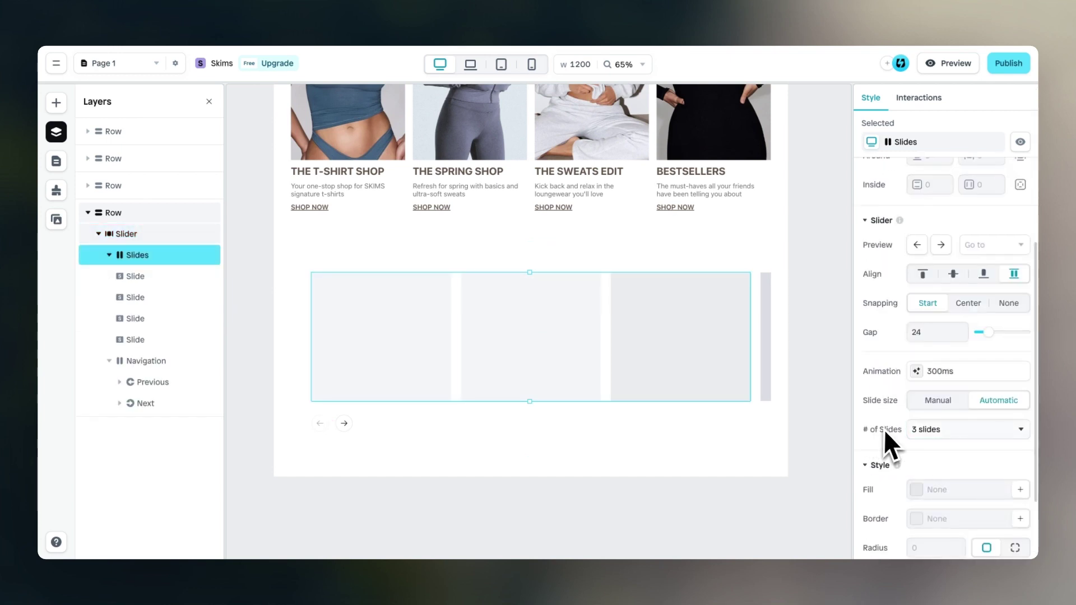
click(925, 432)
click(928, 294)
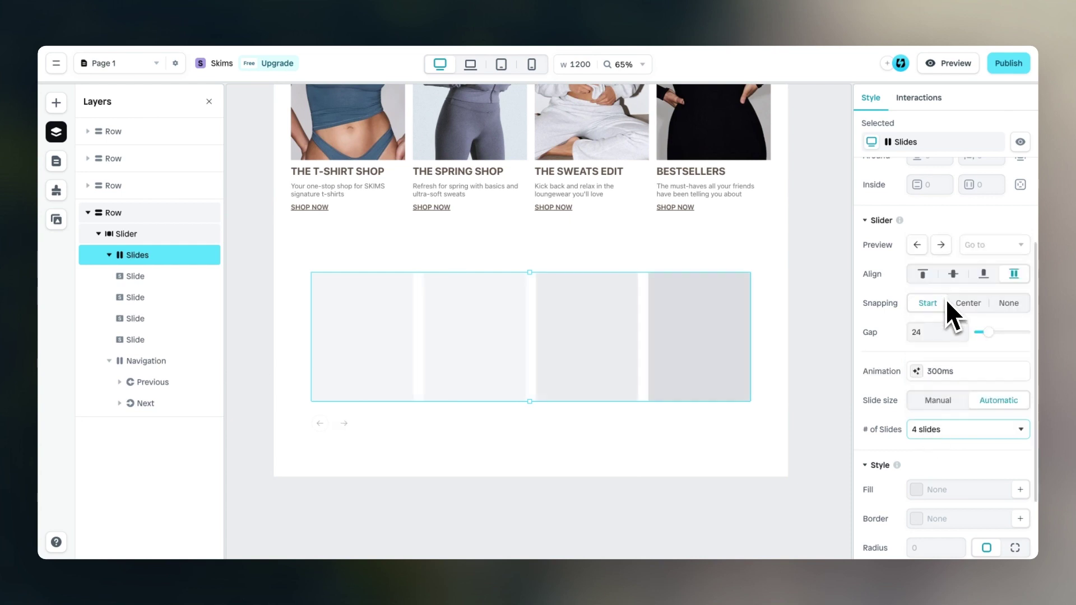
Delete the slider's navigation arrows and clear its vertical and horizontal inside spacing
click(335, 390)
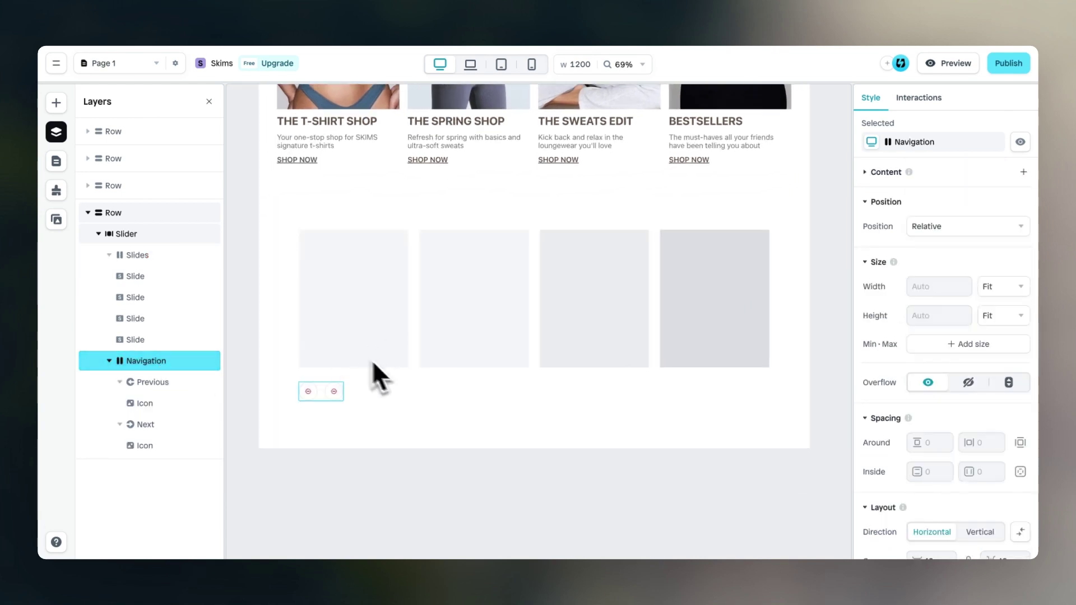
key(Delete)
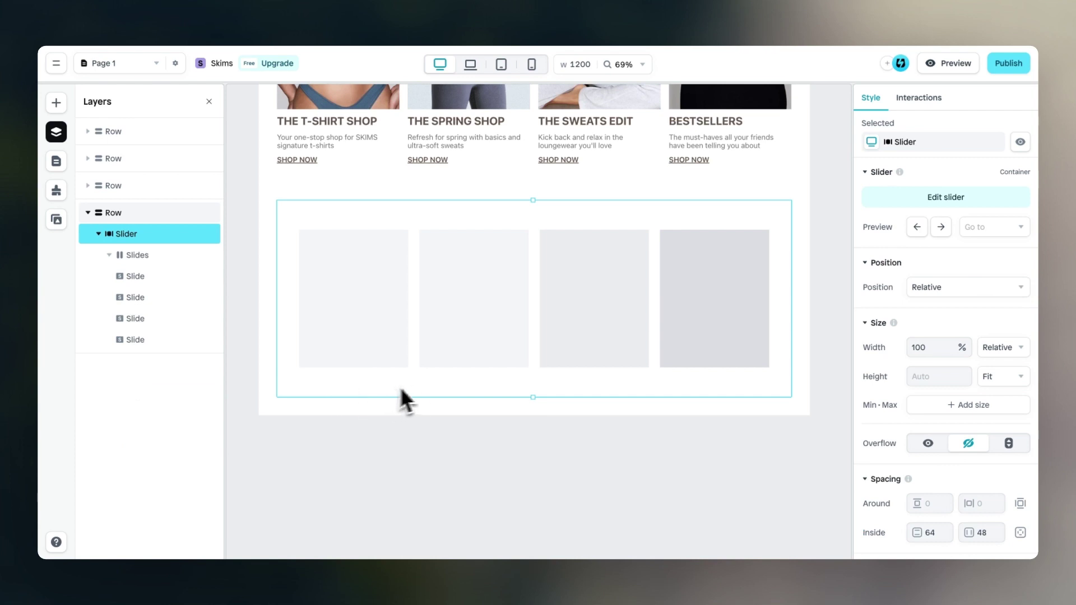
scroll(918, 375, down, 3)
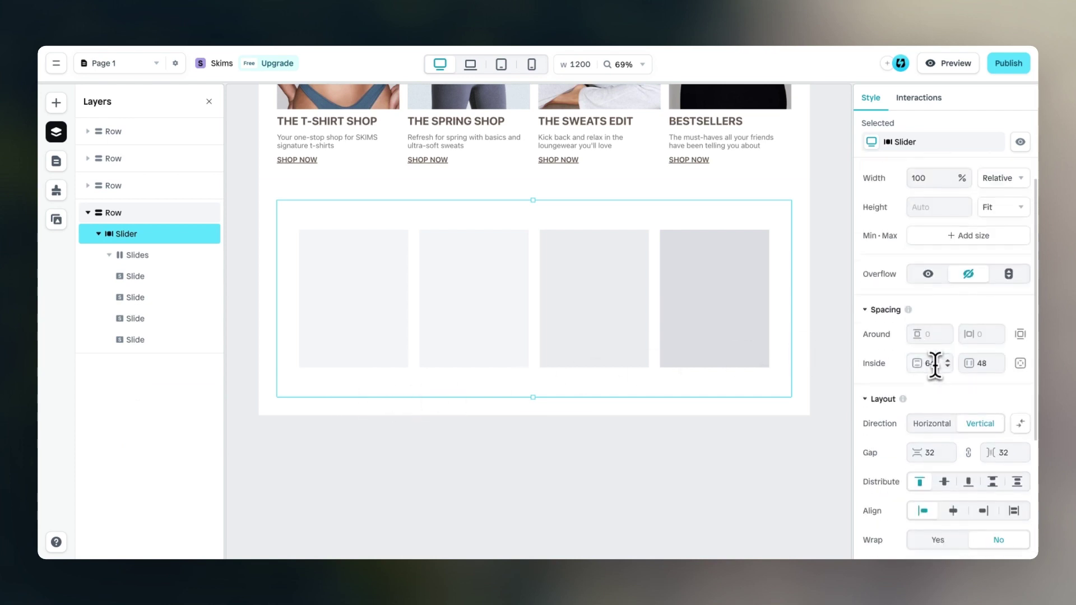
key(BackSpace)
key(Tab)
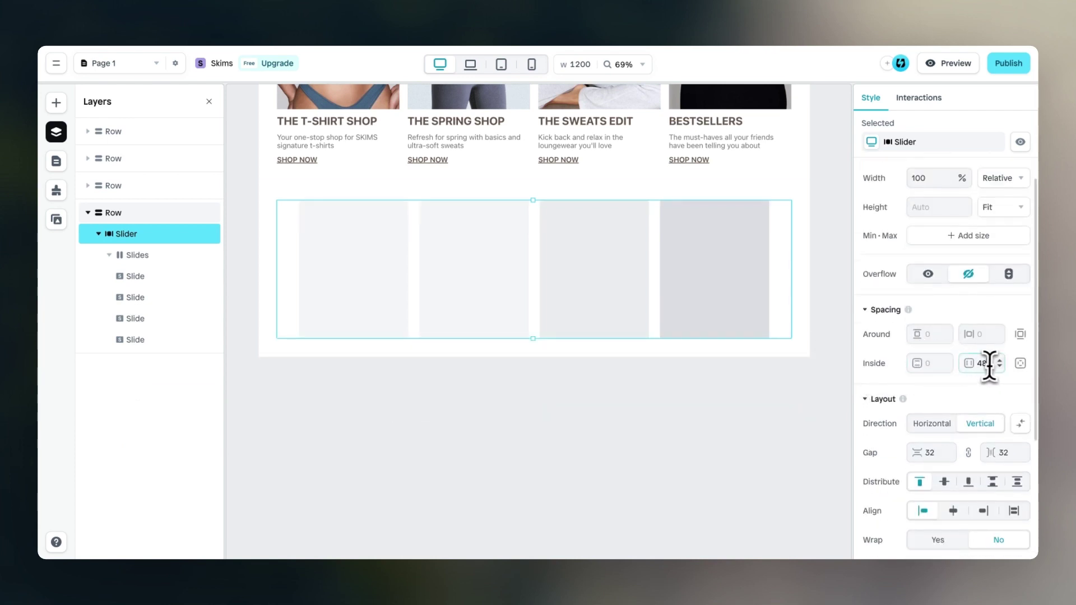
key(BackSpace)
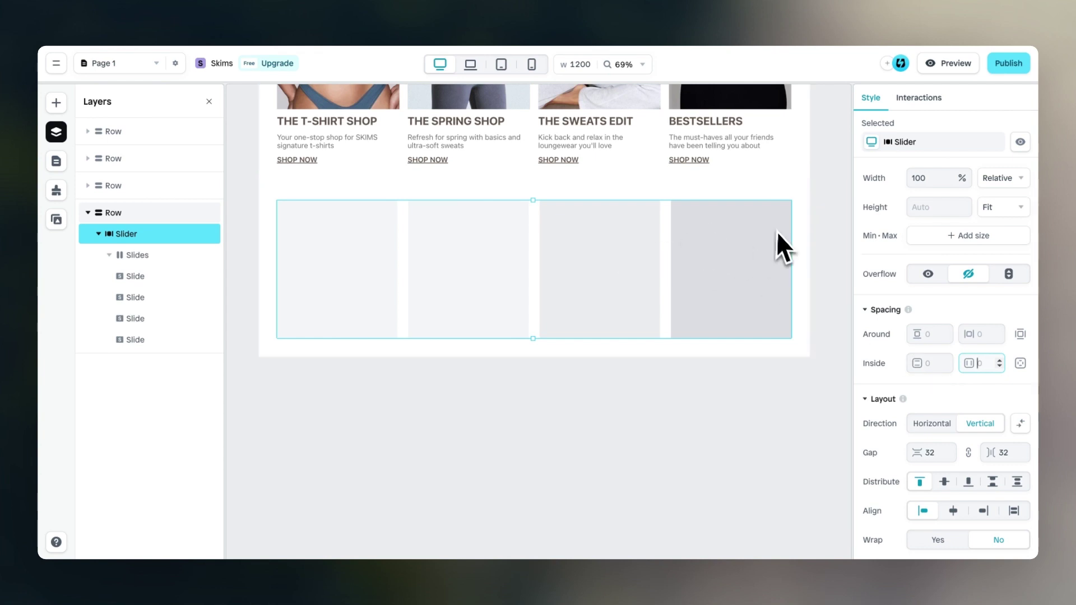
Place an image element inside the slider's first slide and set its height to 300 px
click(358, 256)
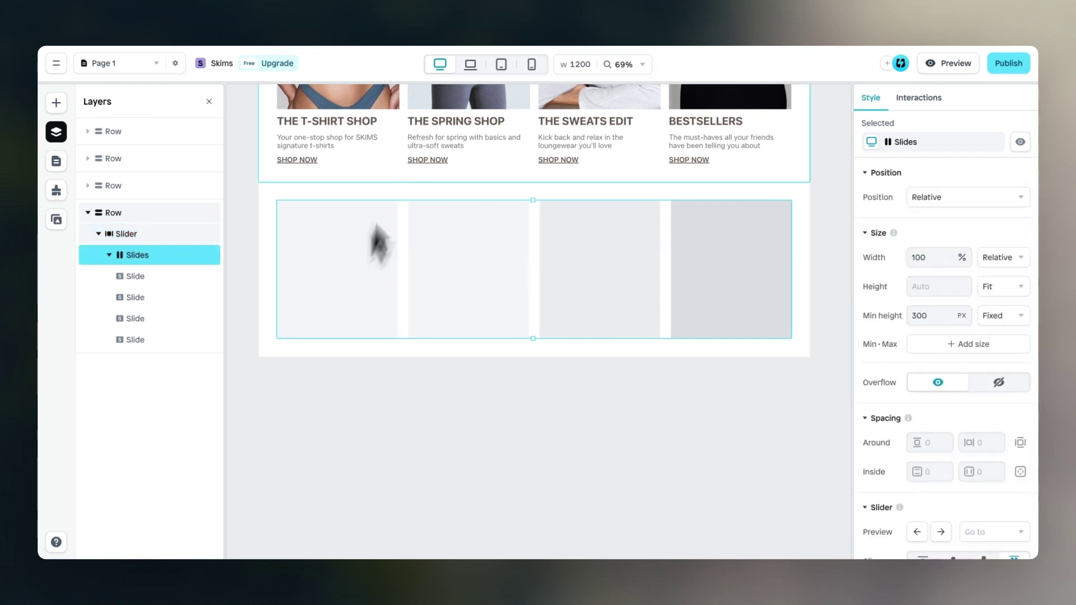
click(351, 260)
click(353, 260)
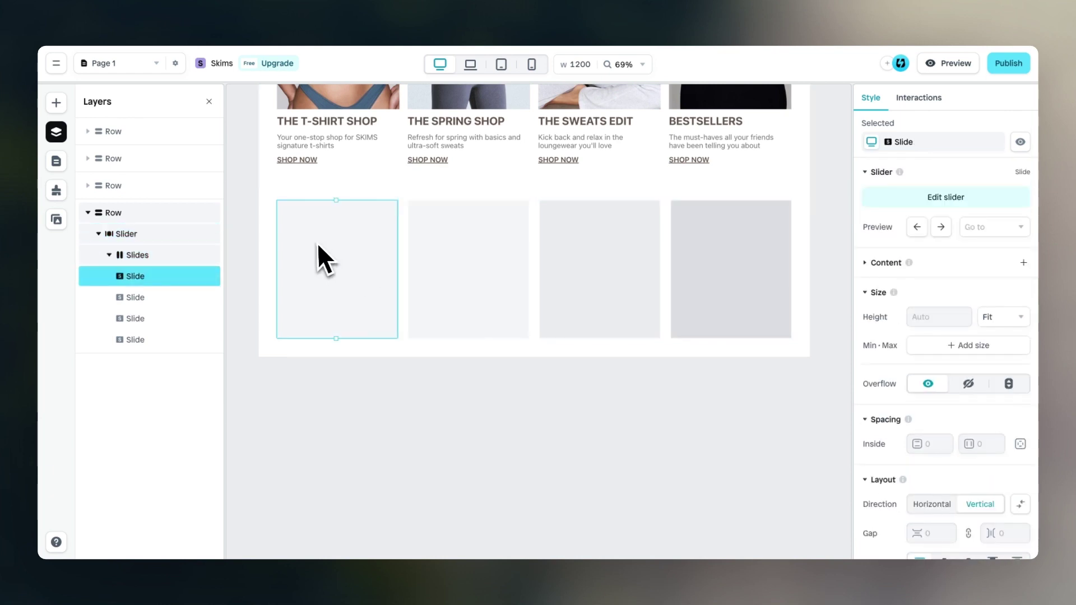
click(56, 104)
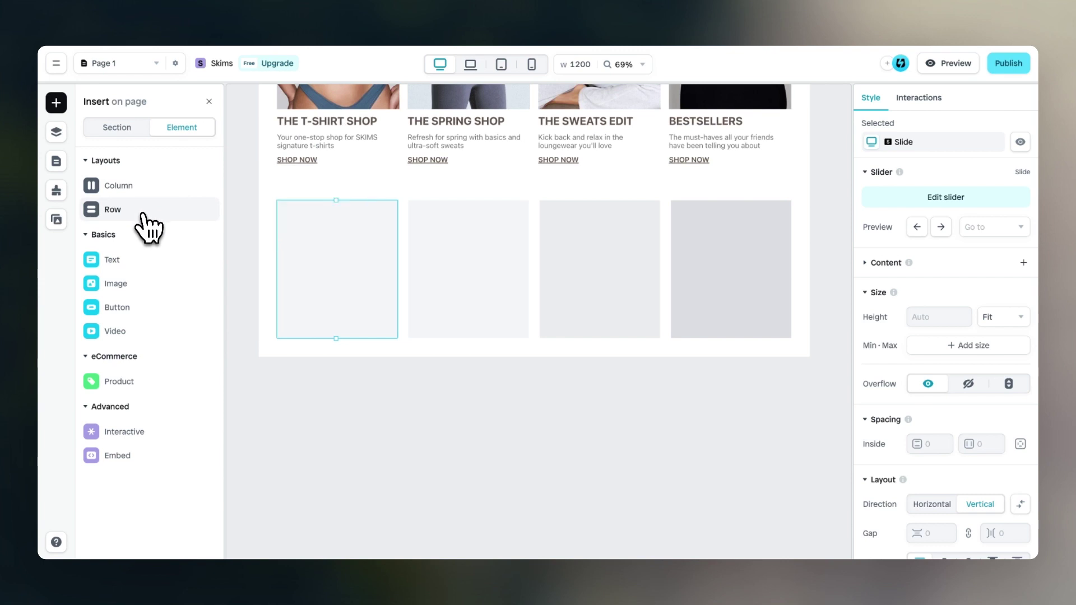
mouse_move(148, 286)
drag(266, 286, 335, 251)
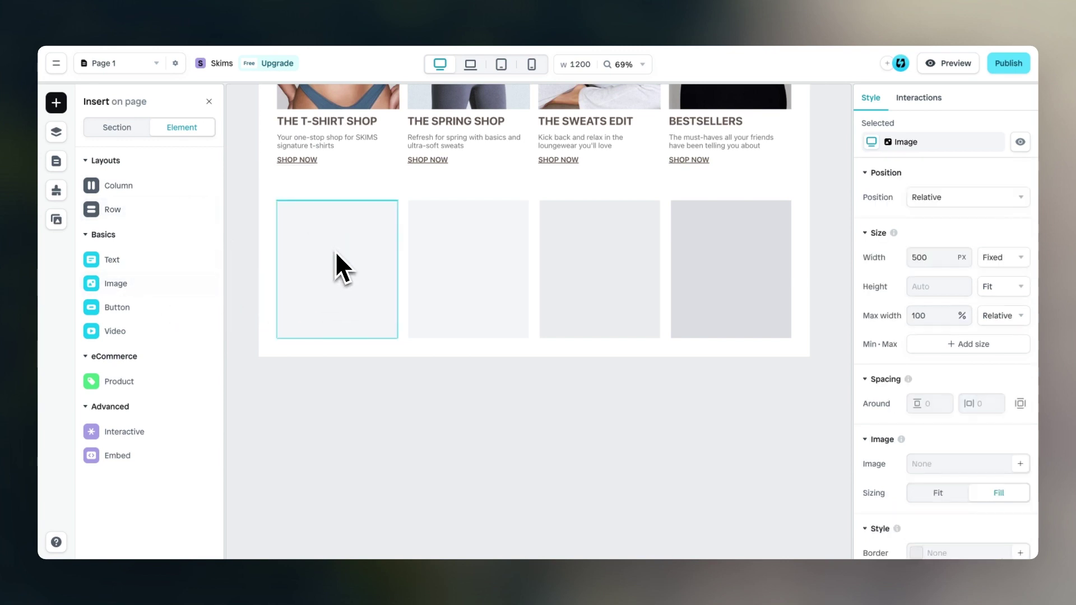
click(931, 287)
text(300)
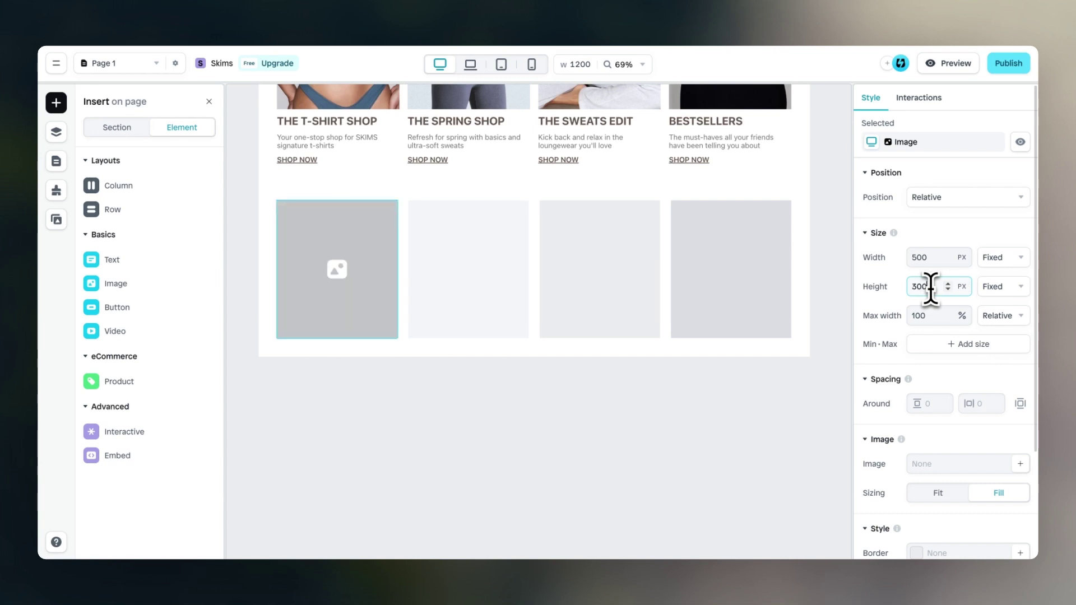
Add two plain text elements below the image in the first slide
mouse_move(123, 236)
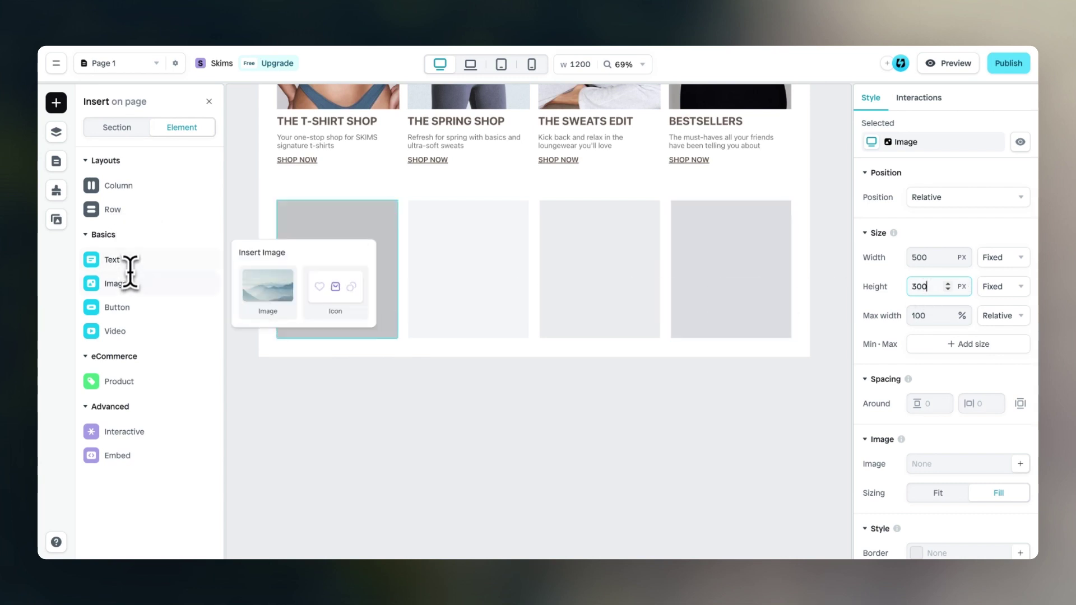
drag(271, 293, 331, 327)
mouse_move(154, 282)
mouse_move(194, 262)
drag(270, 304, 325, 331)
scroll(344, 322, up, 5)
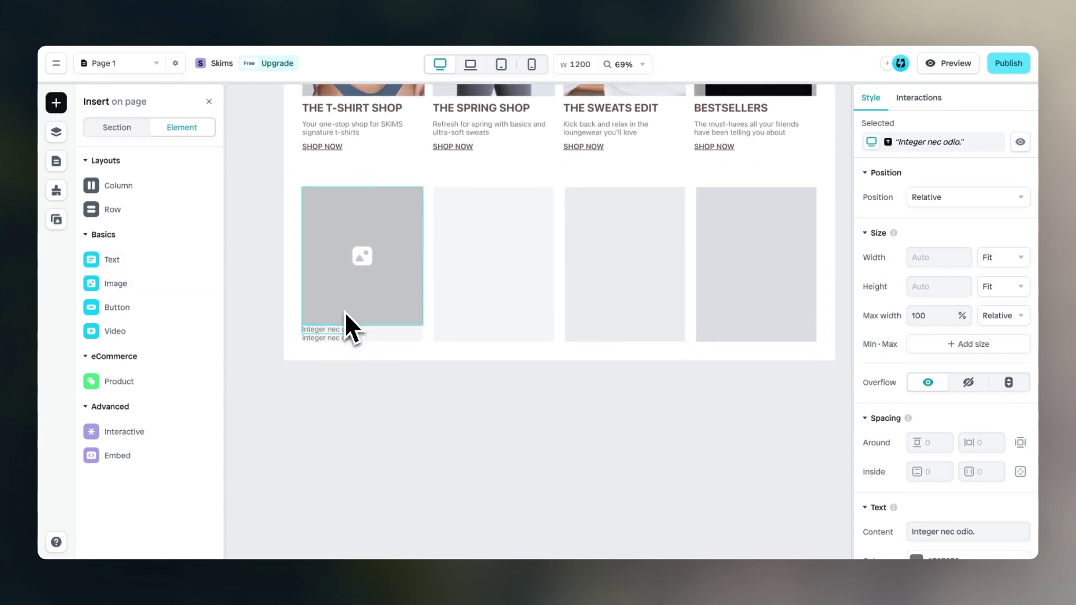
Assign the image download-3 to the first slide's image element
click(363, 298)
scroll(932, 435, down, 3)
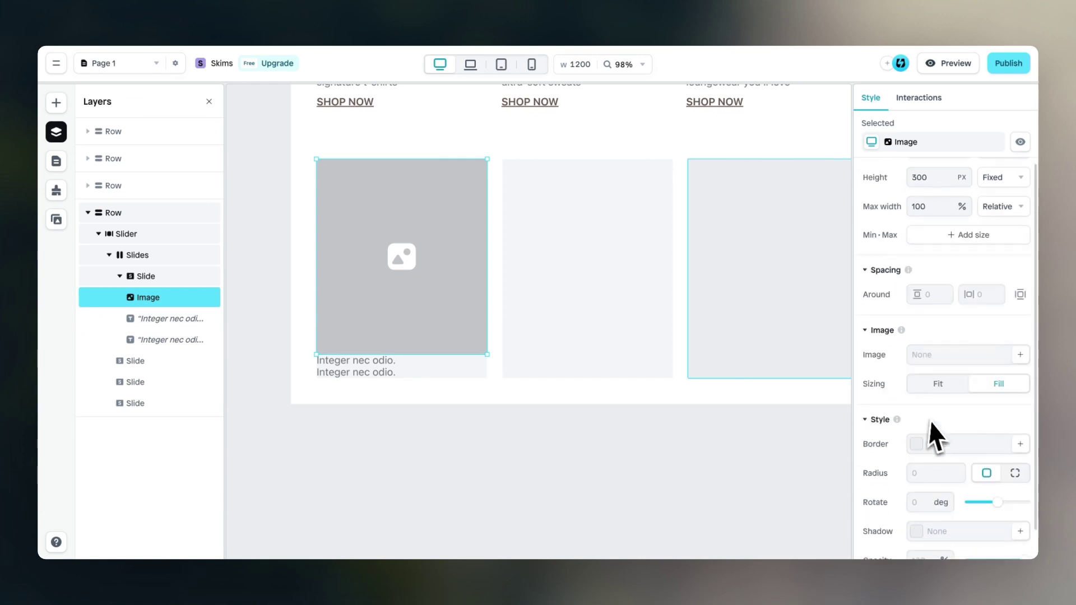
click(925, 335)
scroll(836, 325, down, 1)
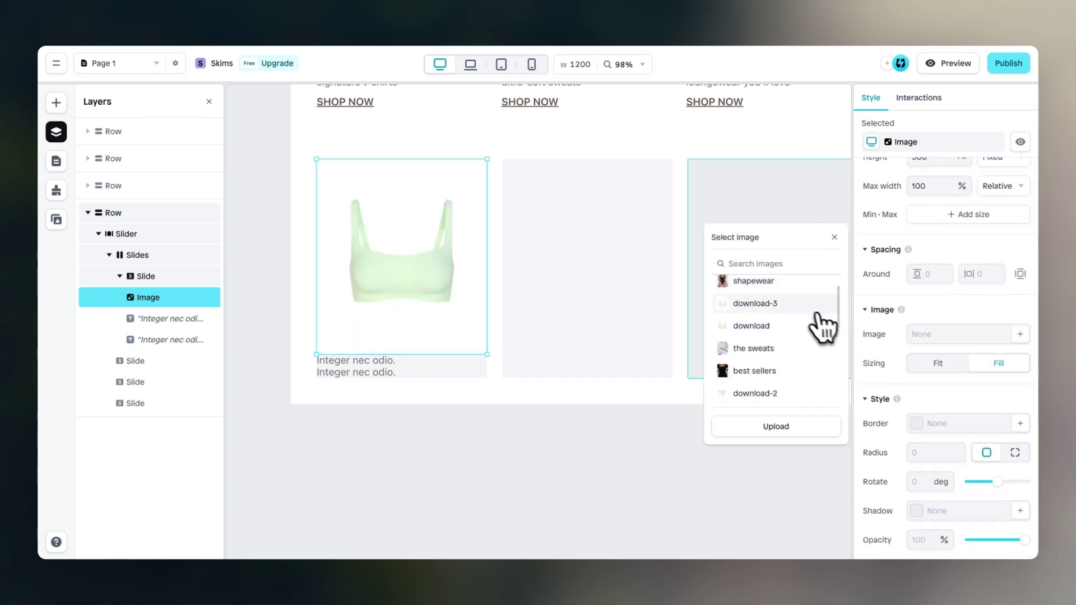
click(801, 307)
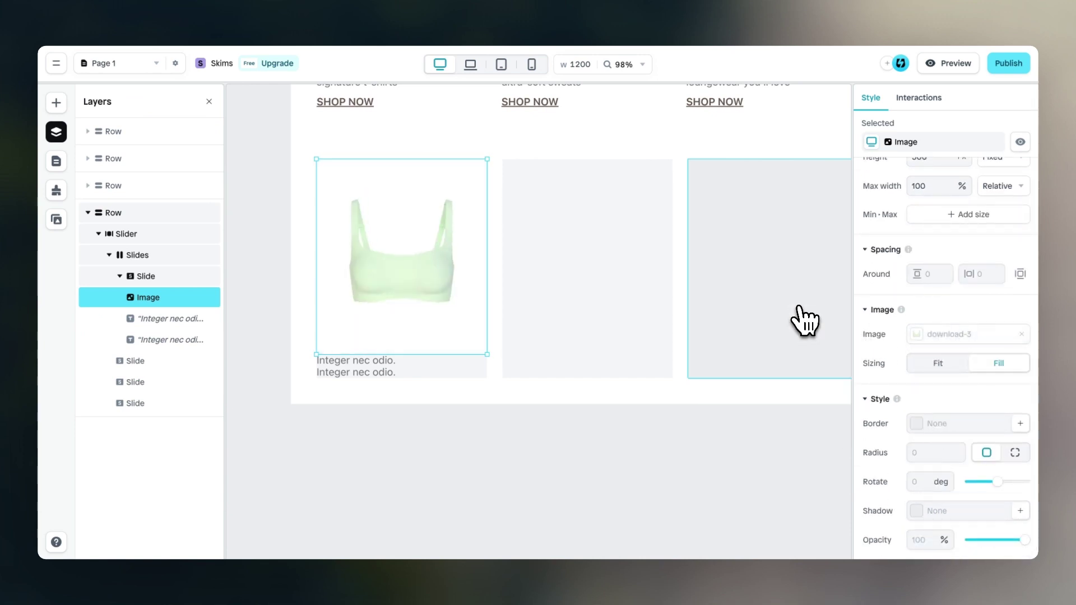
Replace the first slide's two placeholder texts with "NAKED SCOOP BRALETTE" and "$52"
double_click(364, 362)
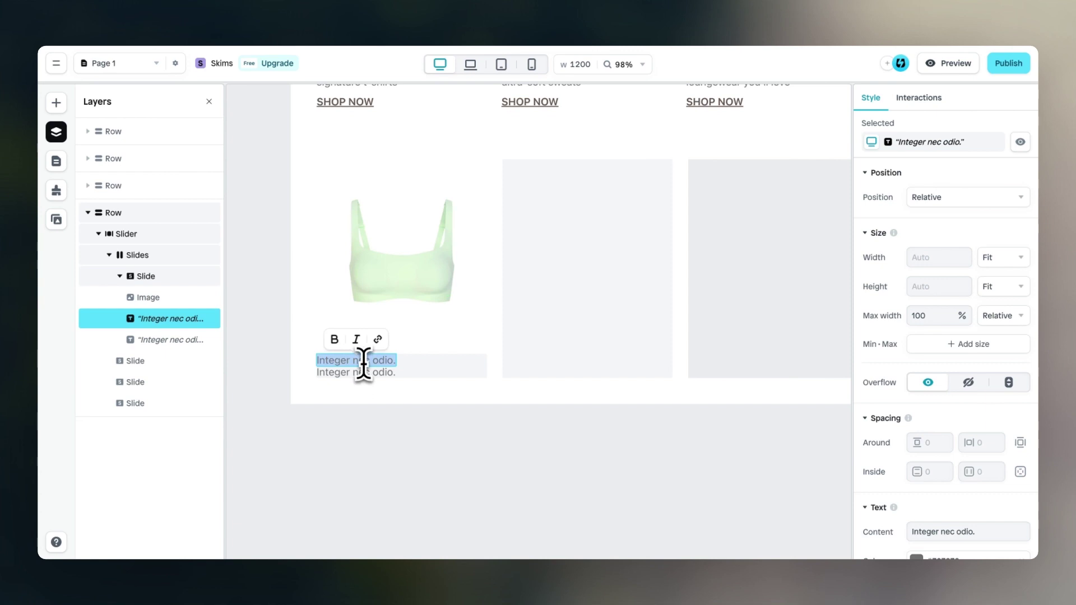
text(NAKED SCOOP BRALETTE)
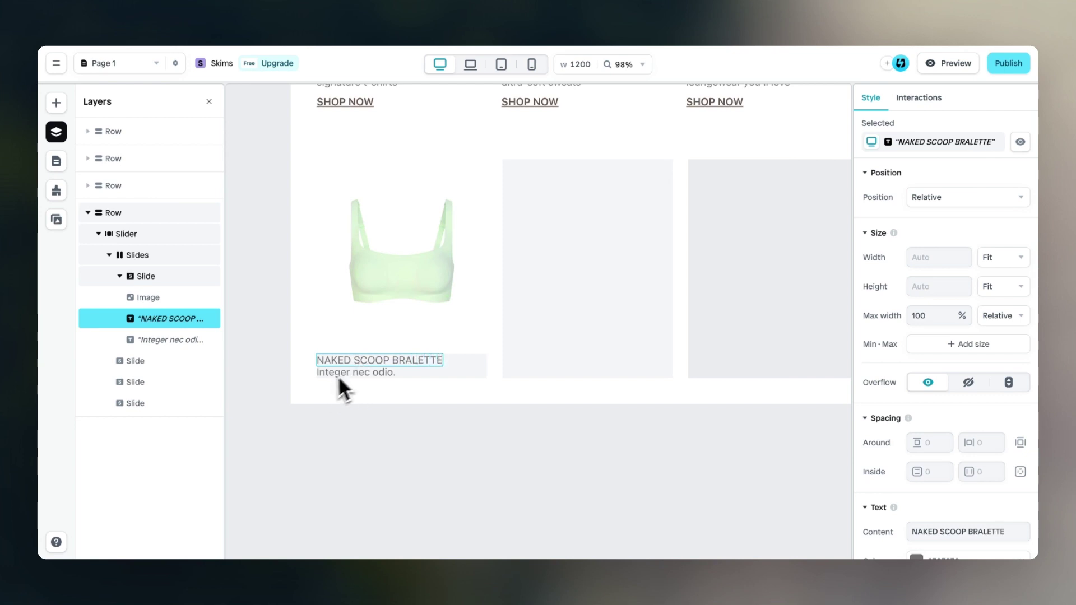
double_click(346, 374)
text($52)
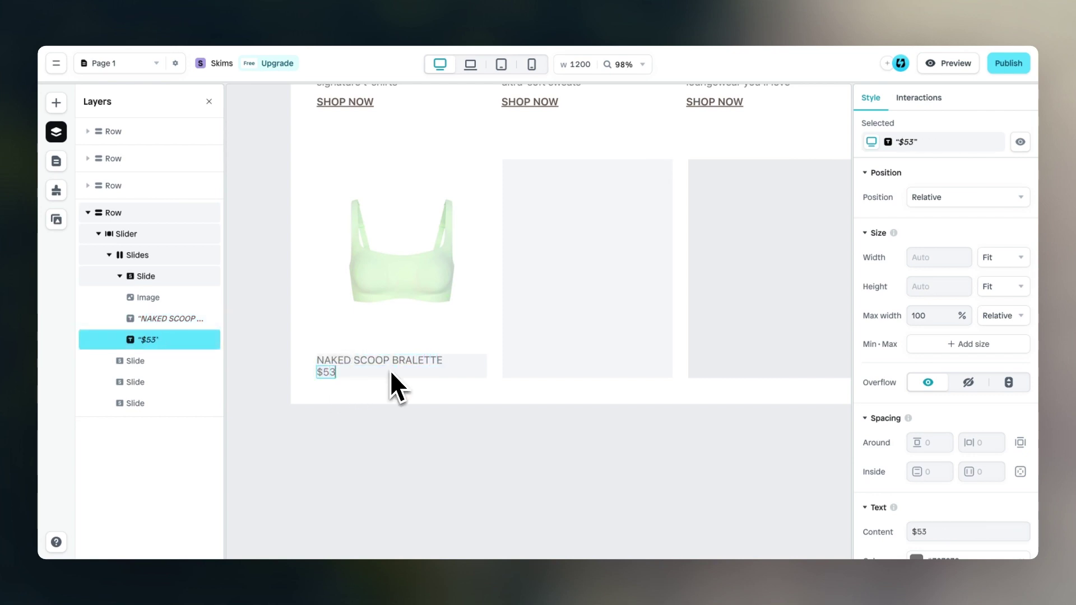
Centre-align the contents of the first slide horizontally
key(Escape)
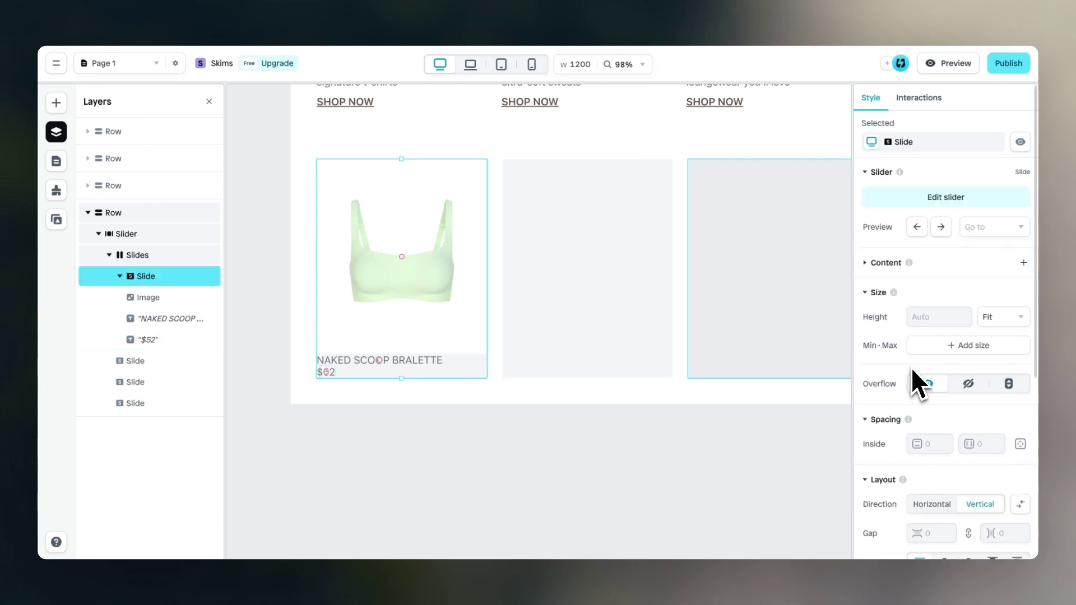
scroll(903, 387, down, 4)
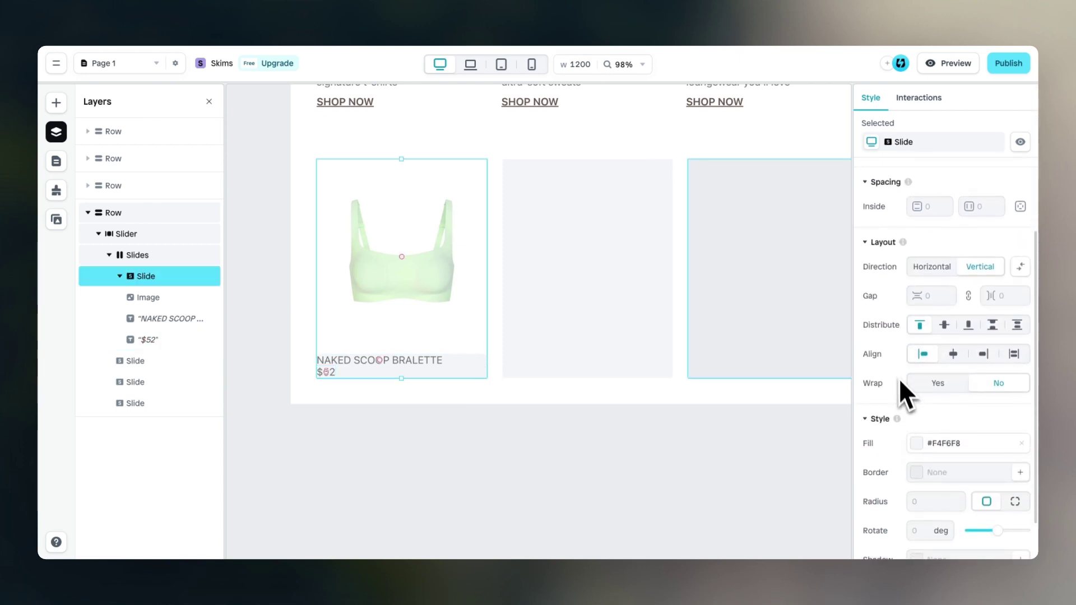
click(953, 354)
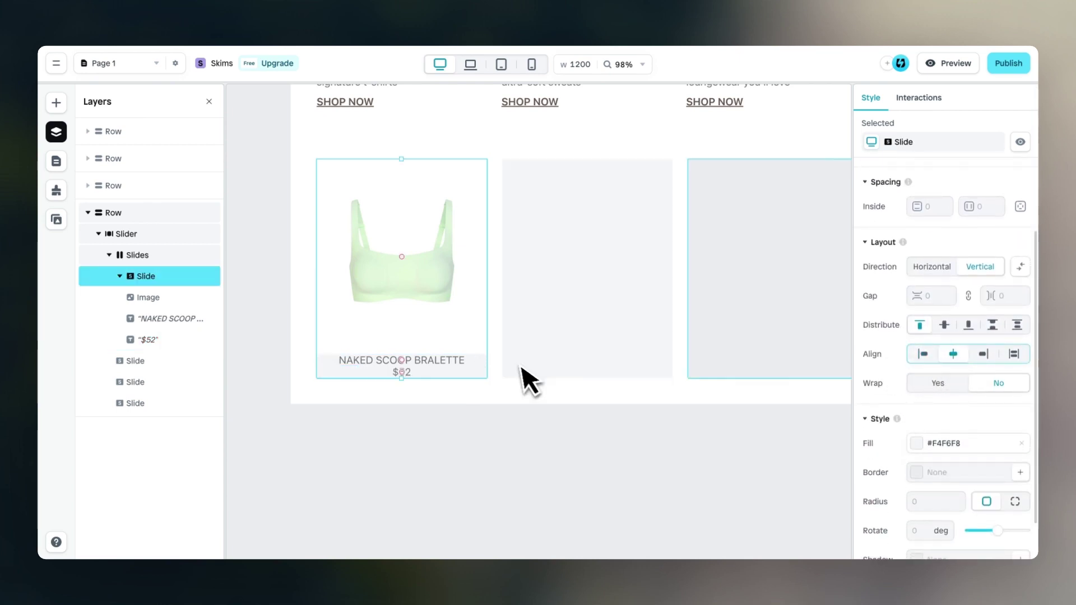
Set the first slide's gap to 12 in both directions and remove its fill colour
scroll(897, 393, up, 4)
click(917, 324)
scroll(443, 307, down, 1)
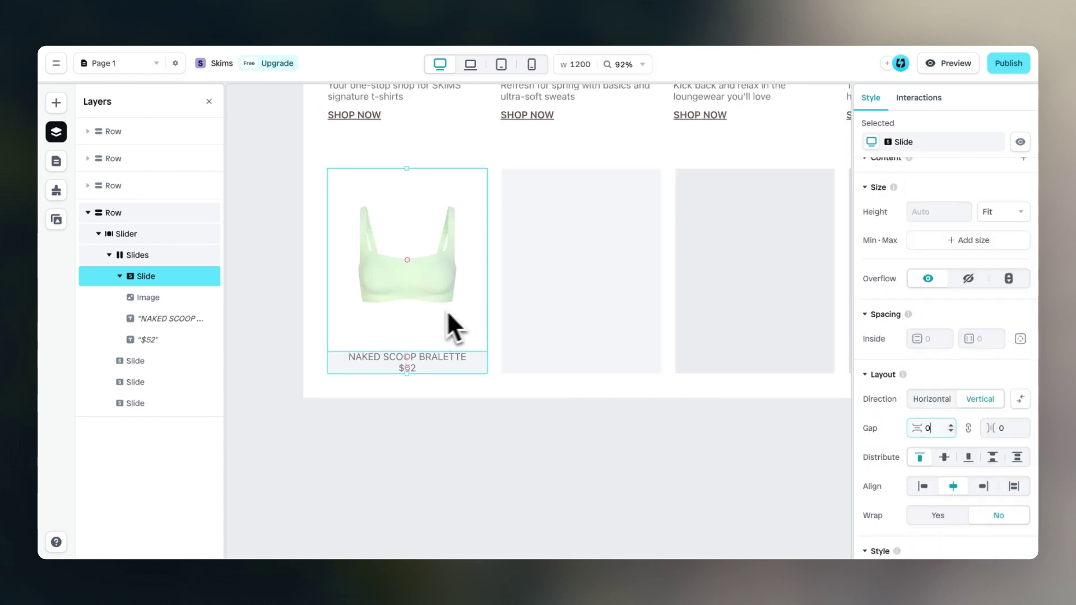
text(12)
scroll(925, 437, down, 3)
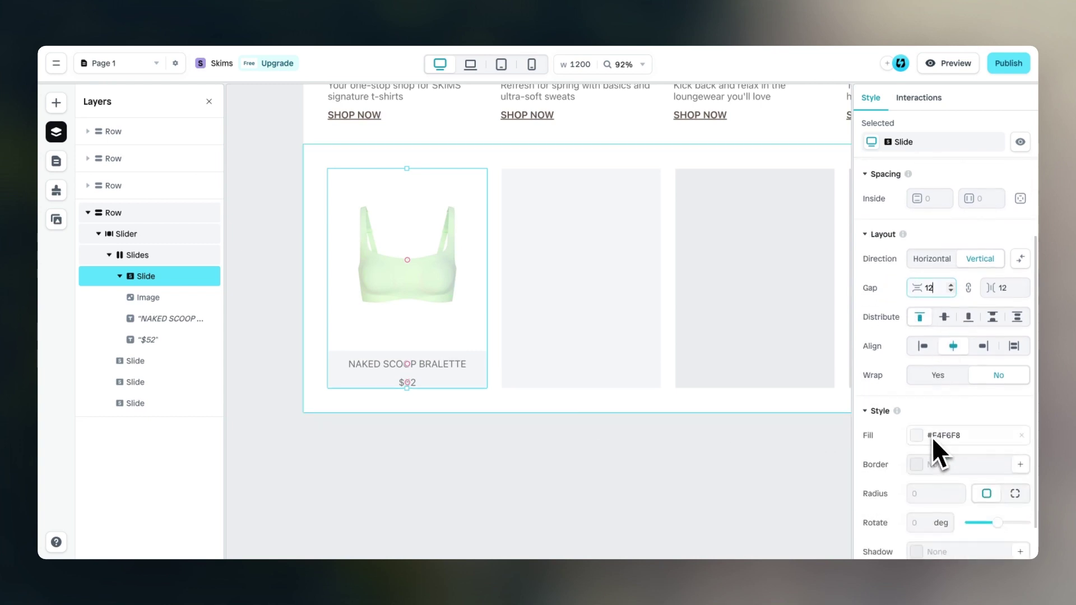
click(1023, 436)
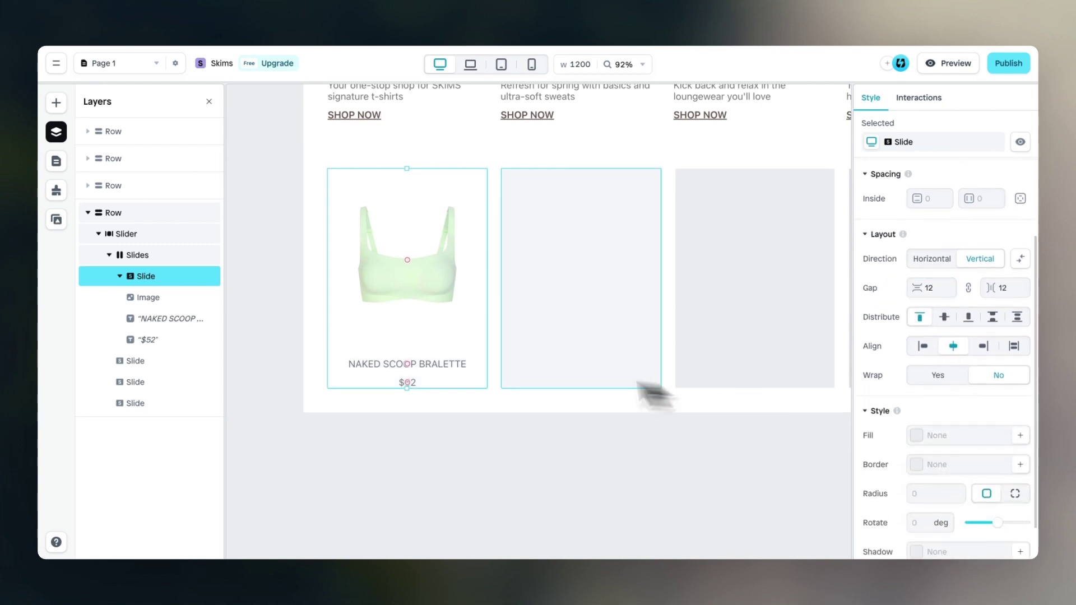
Give the NAKED SCOOP BRALETTE text the Brown colour style and Semibold weight
click(449, 365)
scroll(945, 408, down, 4)
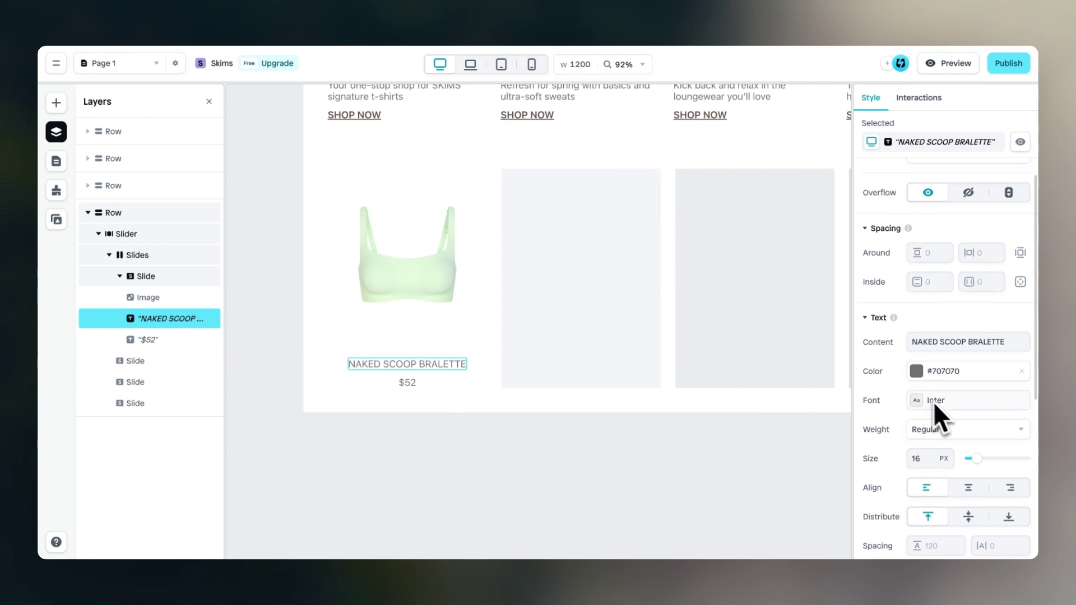
click(919, 372)
click(730, 468)
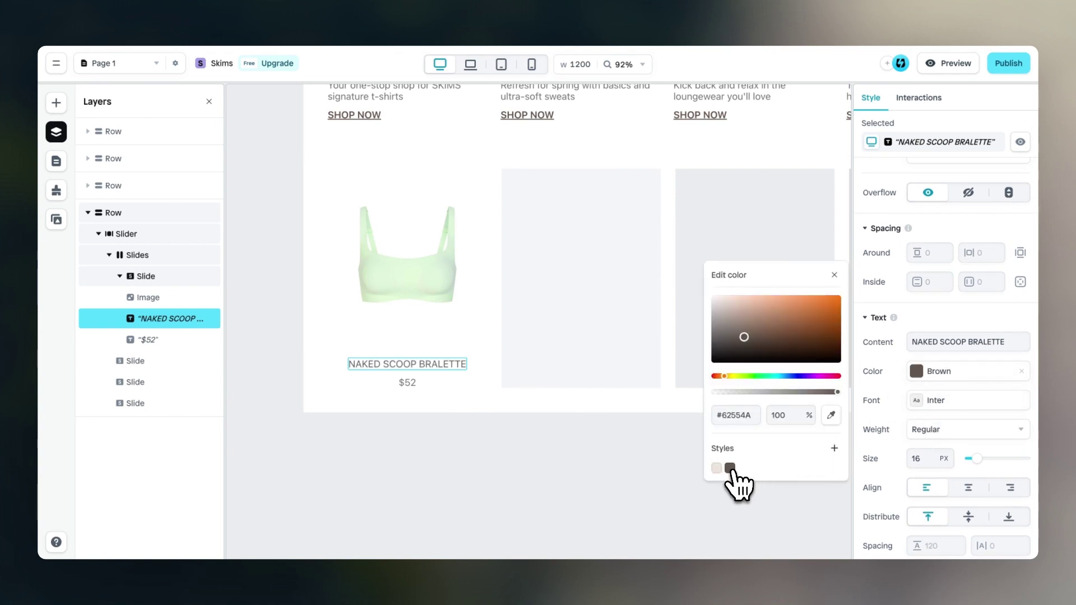
click(938, 430)
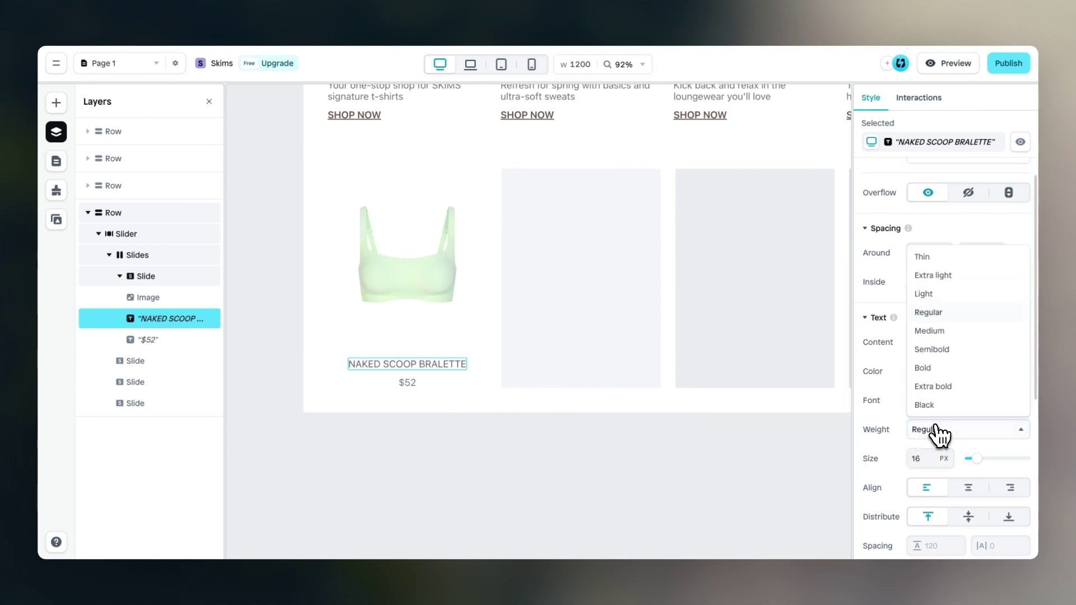
click(950, 349)
Give the $52 price text the Brown colour style and Semibold weight
click(407, 386)
scroll(912, 440, down, 5)
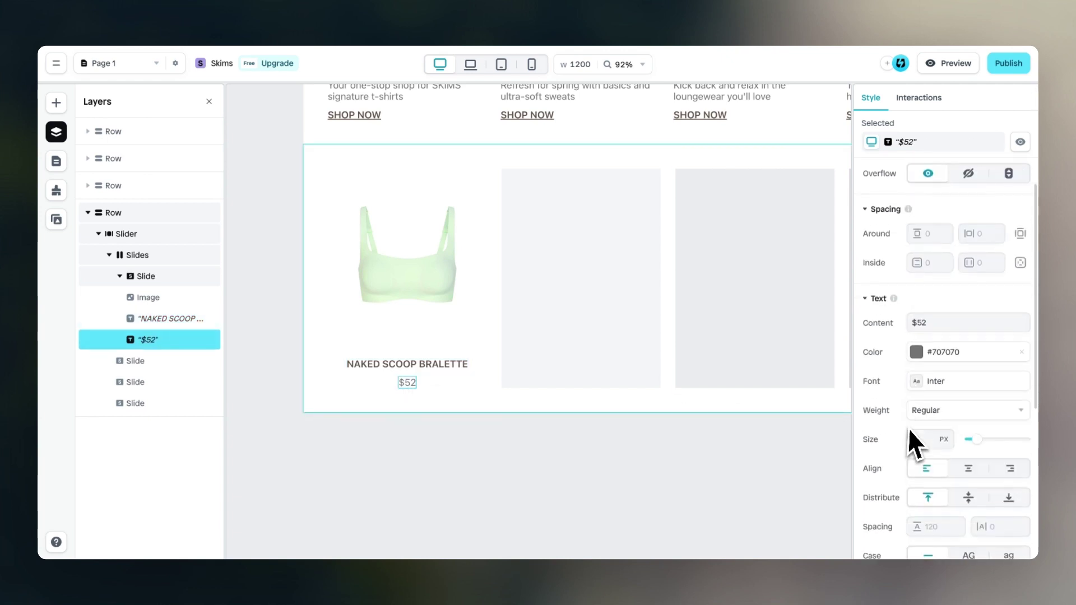
click(917, 344)
click(730, 440)
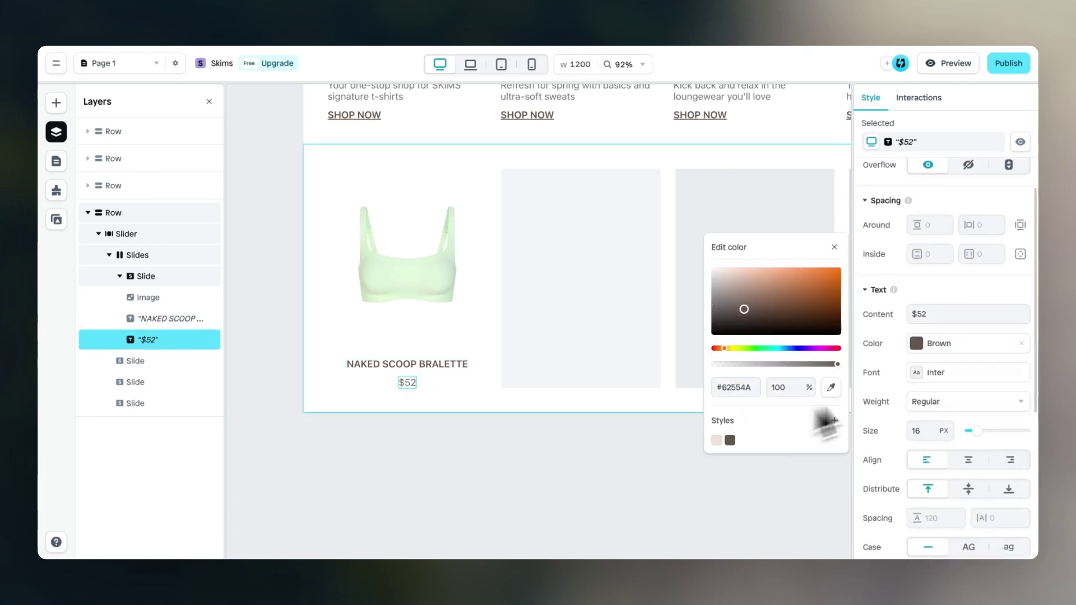
click(935, 402)
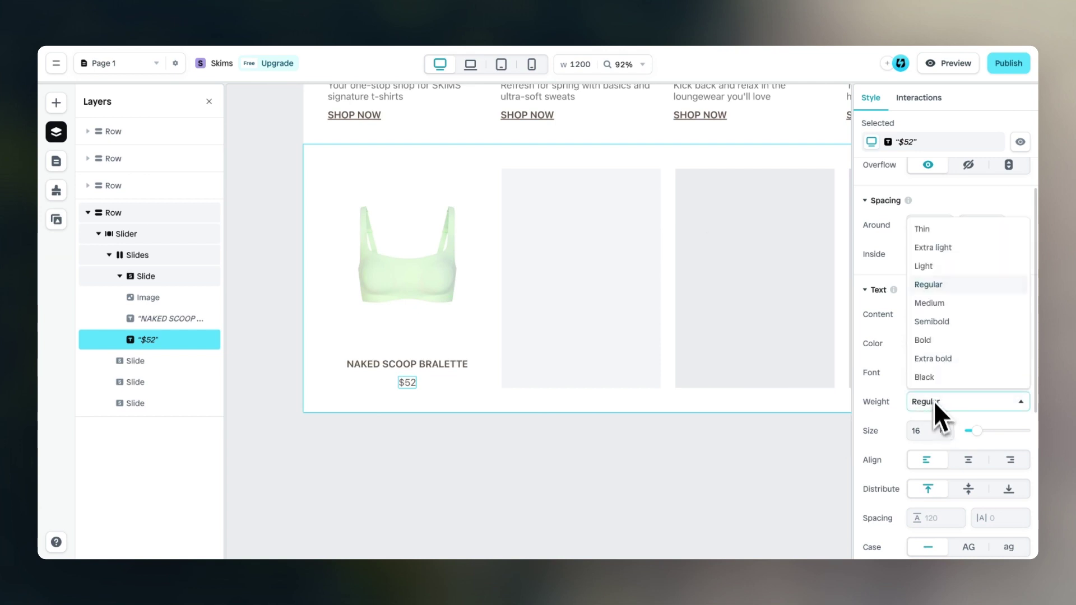
click(948, 321)
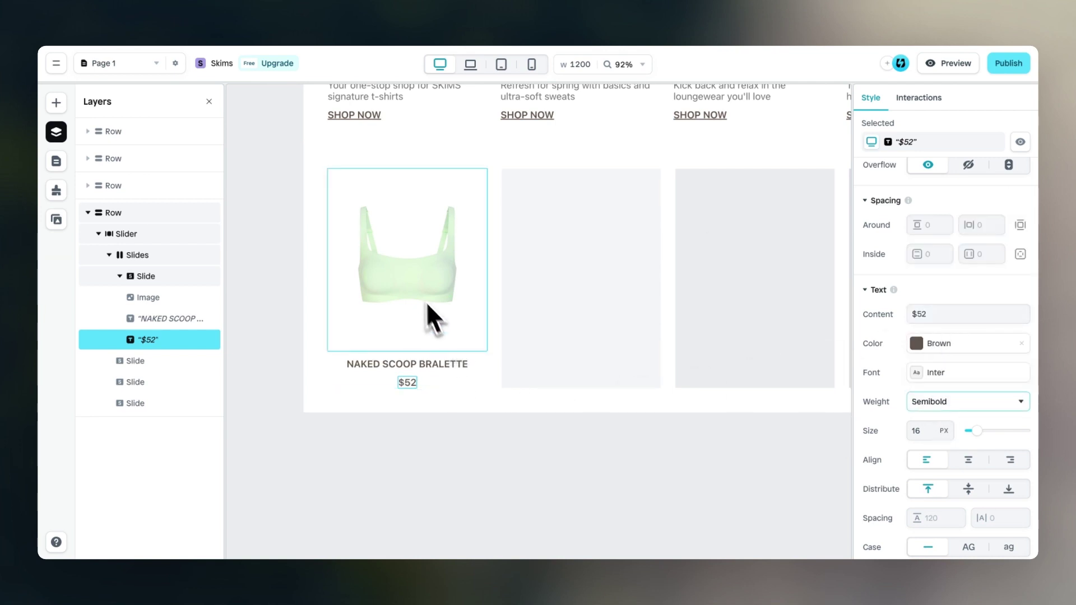
Fill the slider with copies of the finished slide for the other products, such as NAKED PLUNGE BRALETTE at $52 and WIRELESS PUSH-UP BRA at $64
click(456, 382)
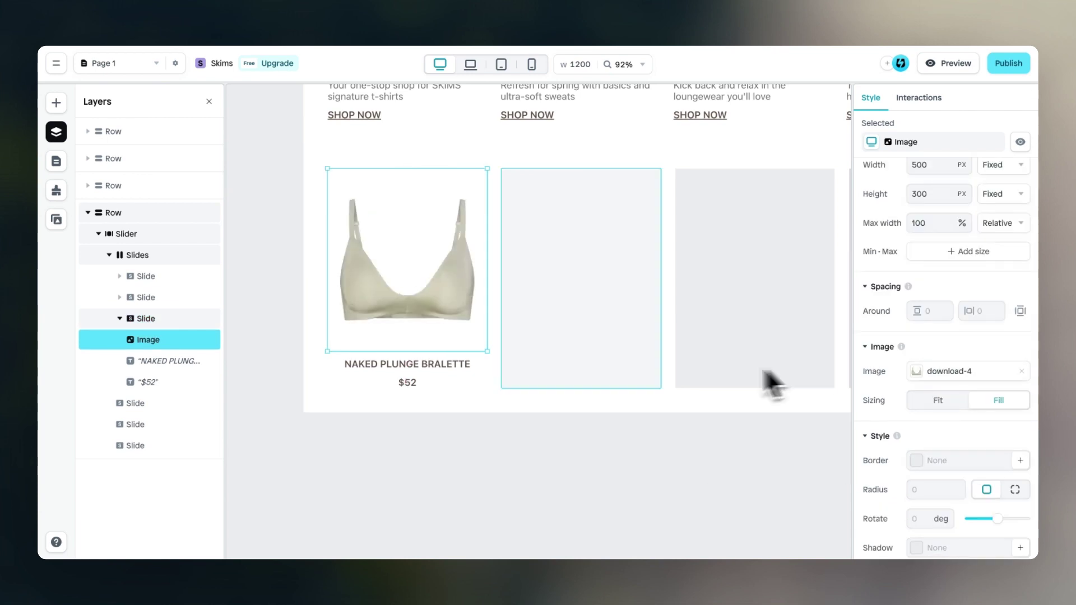
click(425, 366)
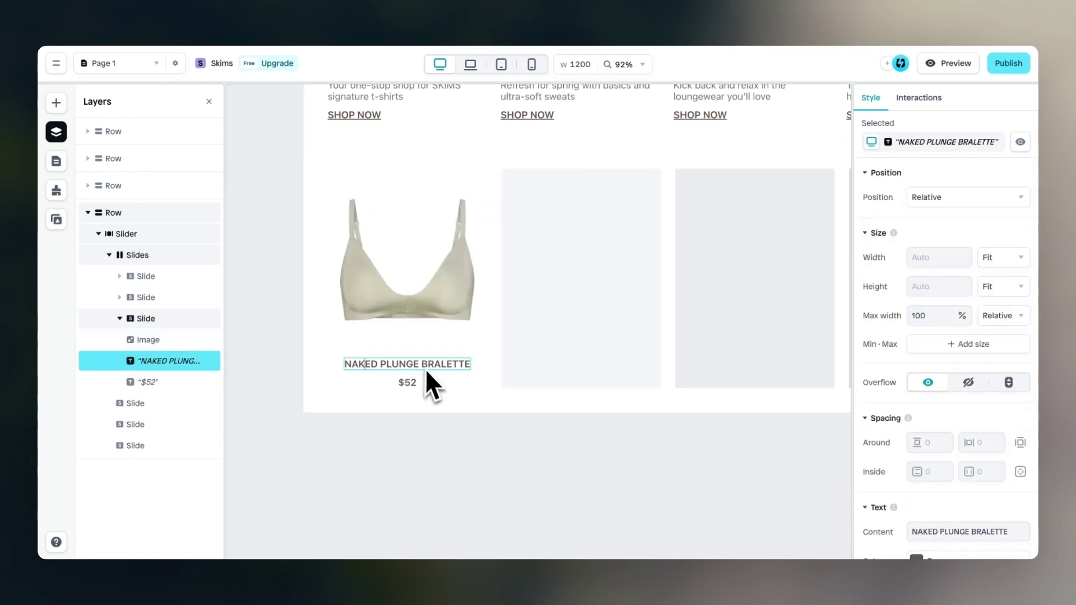
click(411, 383)
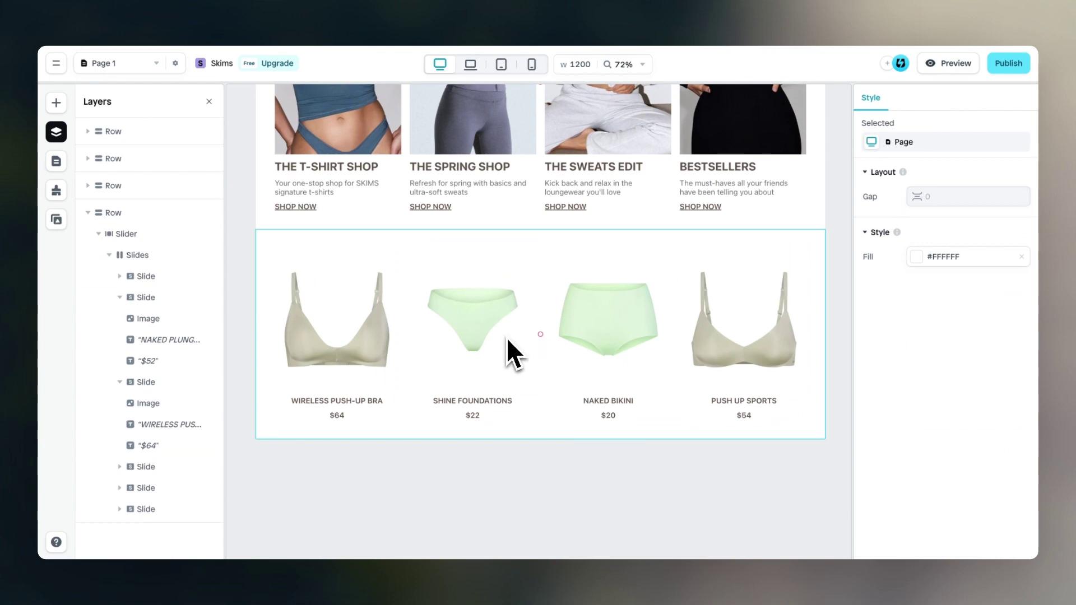
Preview the page, check how the product slider moves when swiped, and return to editing
click(948, 63)
scroll(830, 325, down, 8)
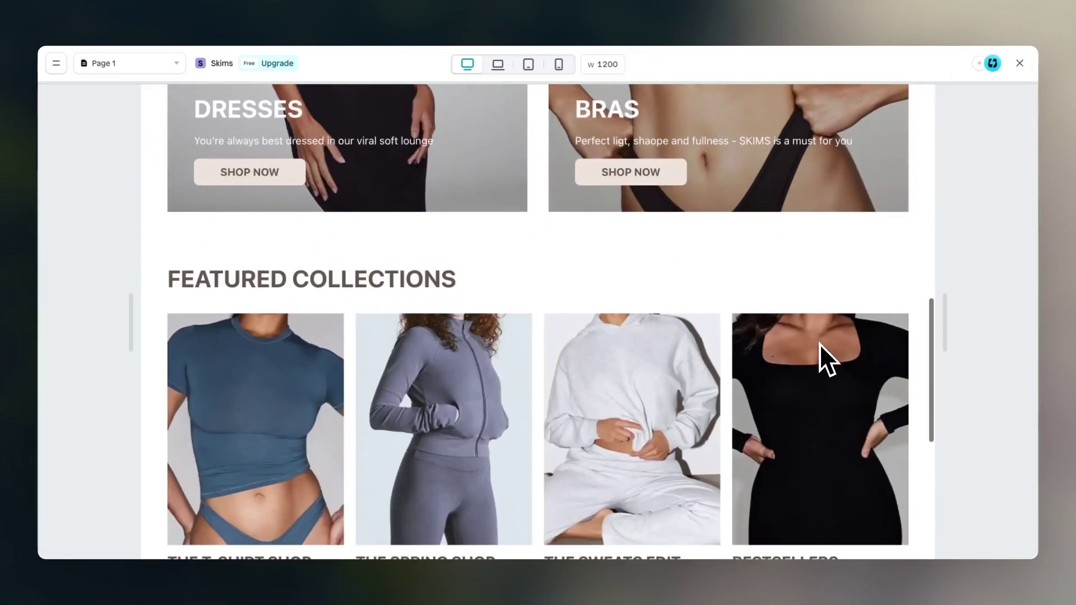
scroll(819, 344, down, 6)
drag(790, 391, 661, 405)
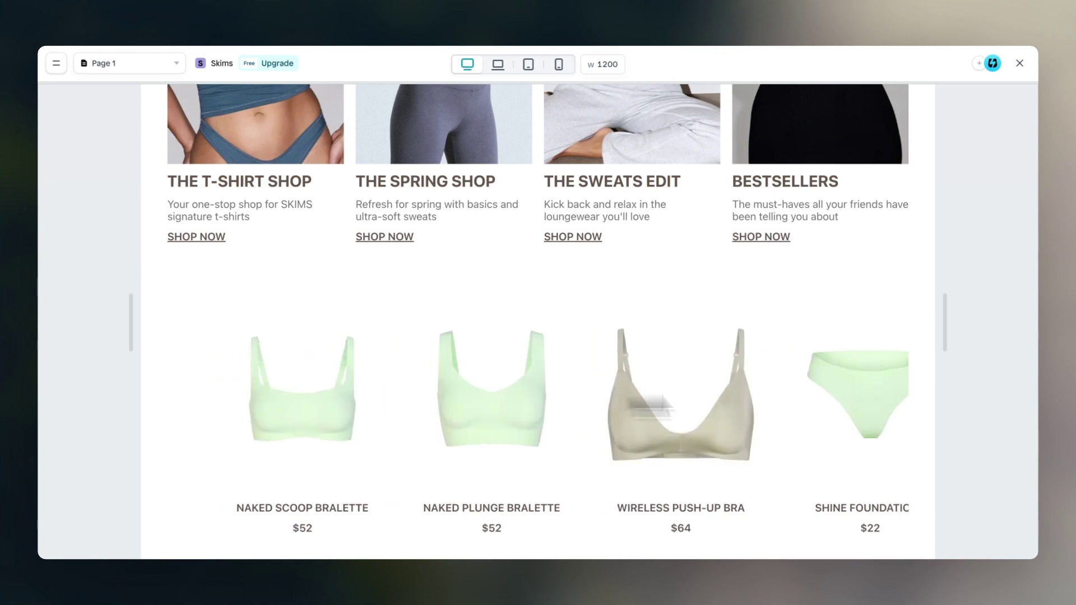
drag(742, 415, 512, 396)
click(1020, 62)
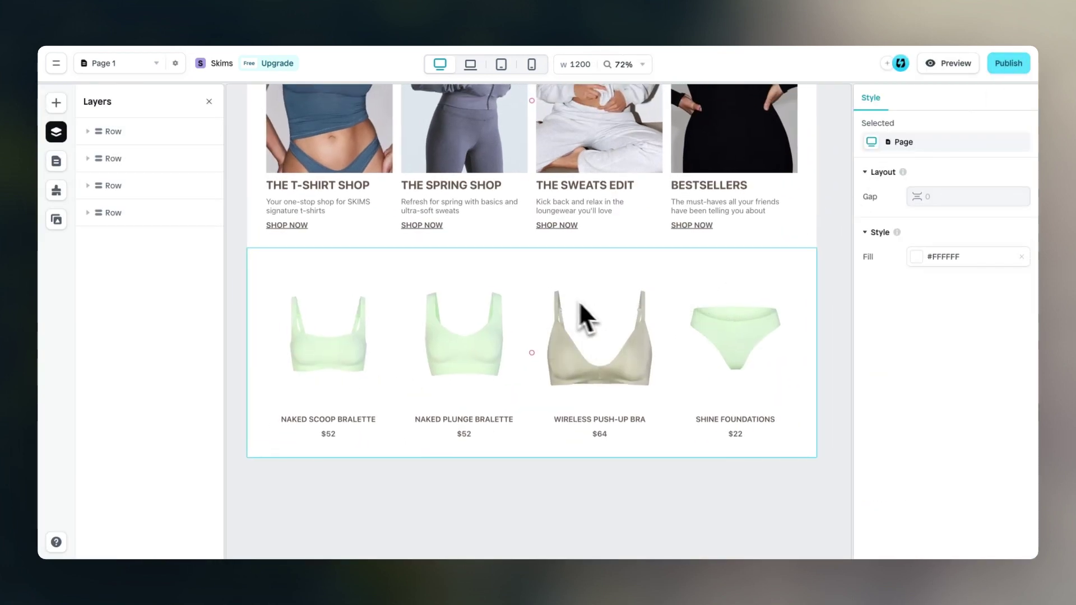
Insert a heading element above the product slider in the slider's row
click(111, 213)
click(58, 105)
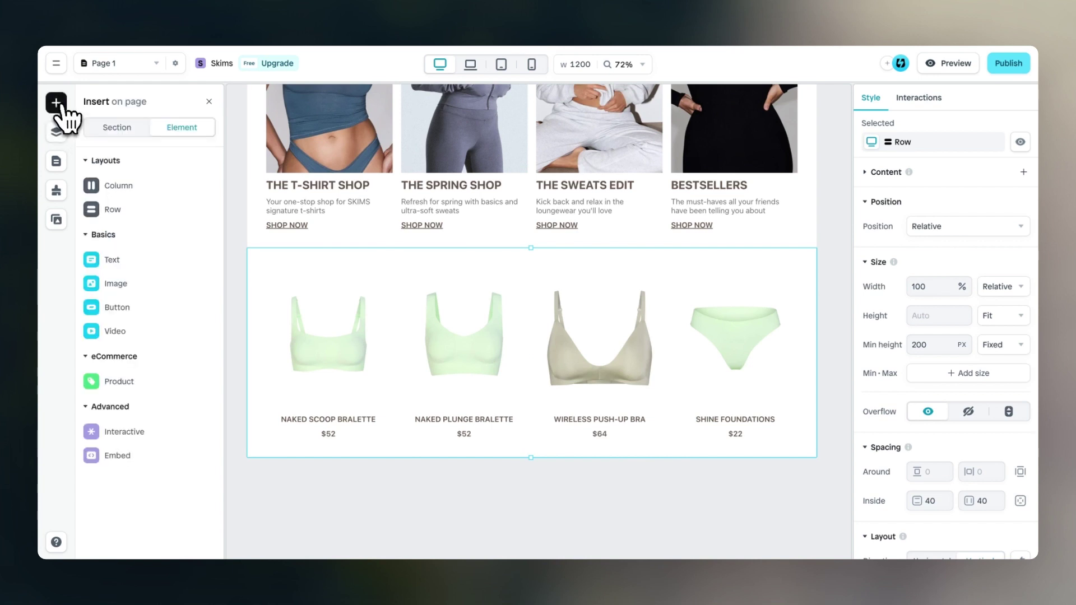
mouse_move(128, 263)
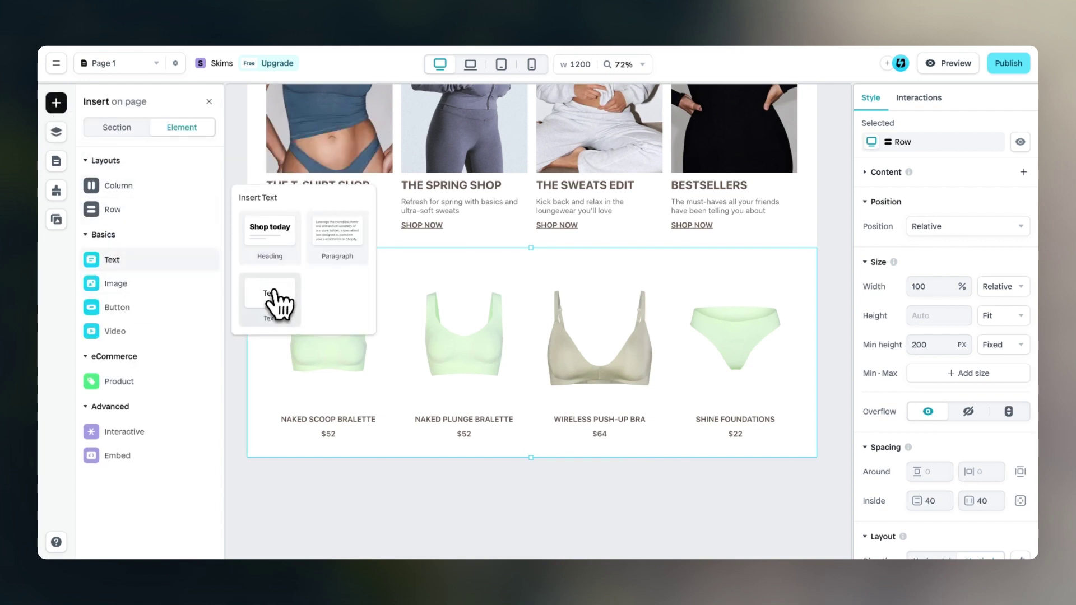
drag(269, 230, 471, 260)
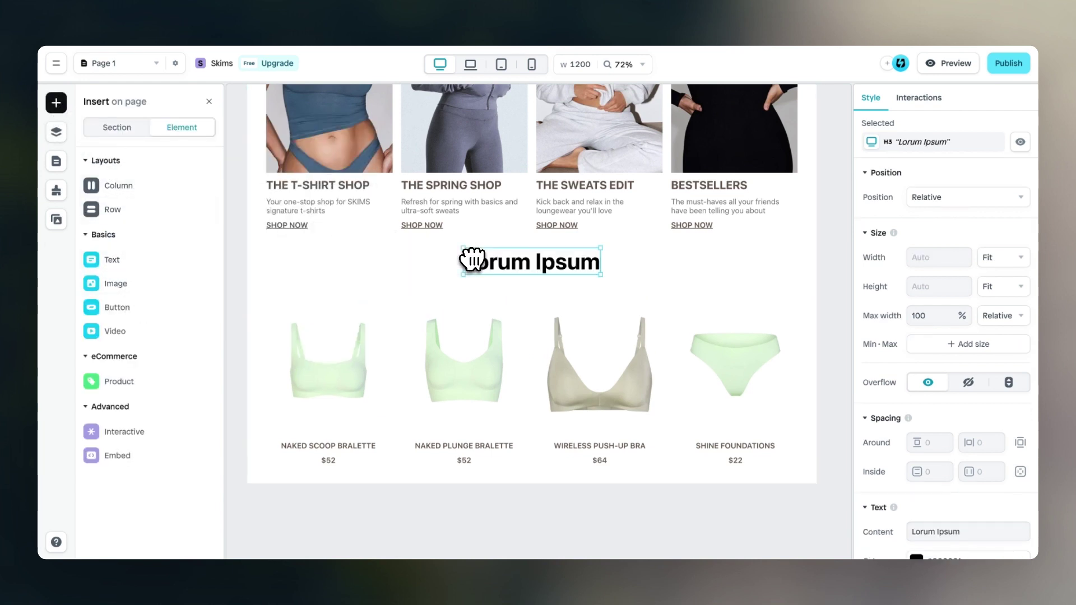
Move the new heading into the product slider's row, above the slider, and centre-align the row's contents
click(54, 133)
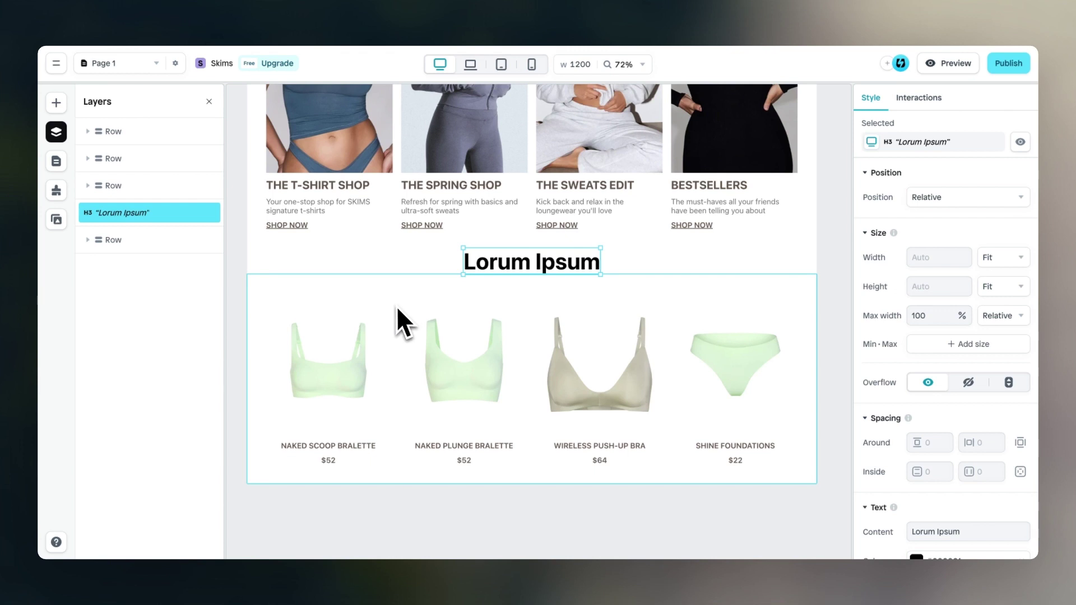
drag(136, 215, 132, 236)
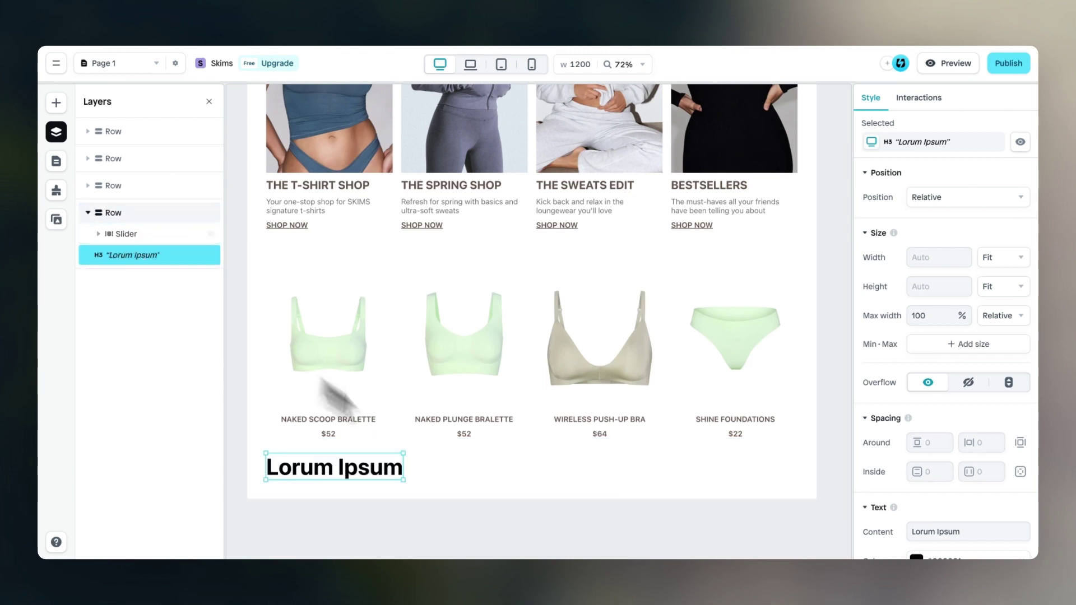
click(504, 472)
drag(352, 472, 355, 308)
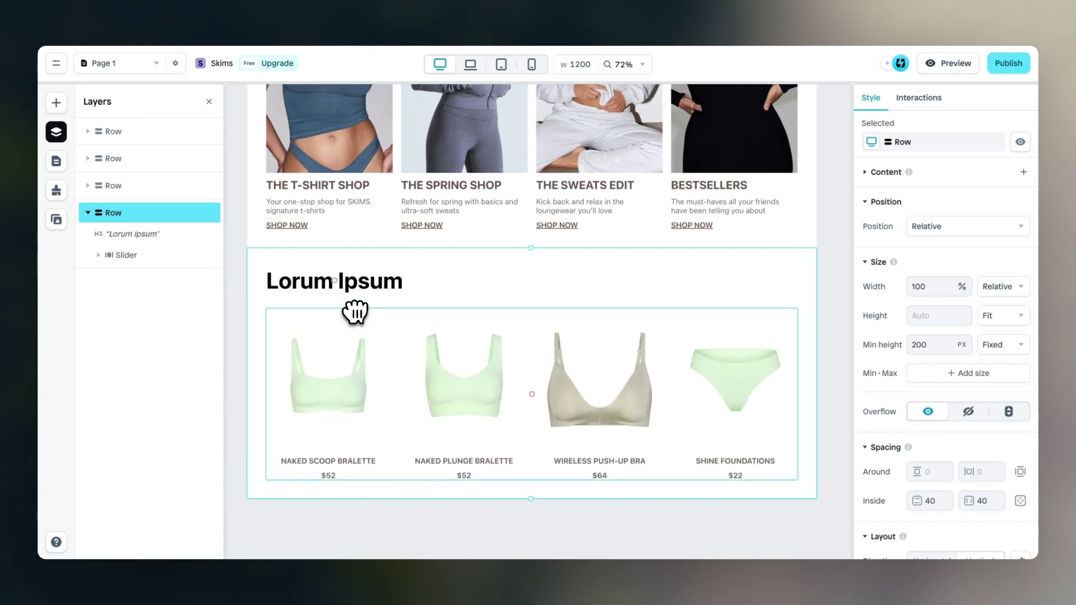
scroll(897, 393, down, 5)
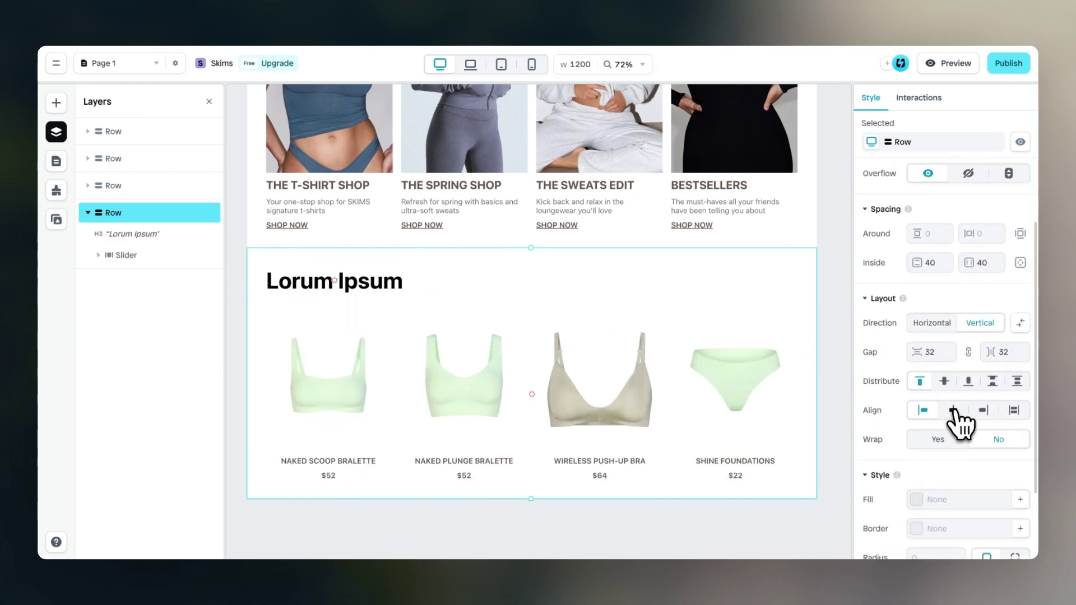
click(954, 410)
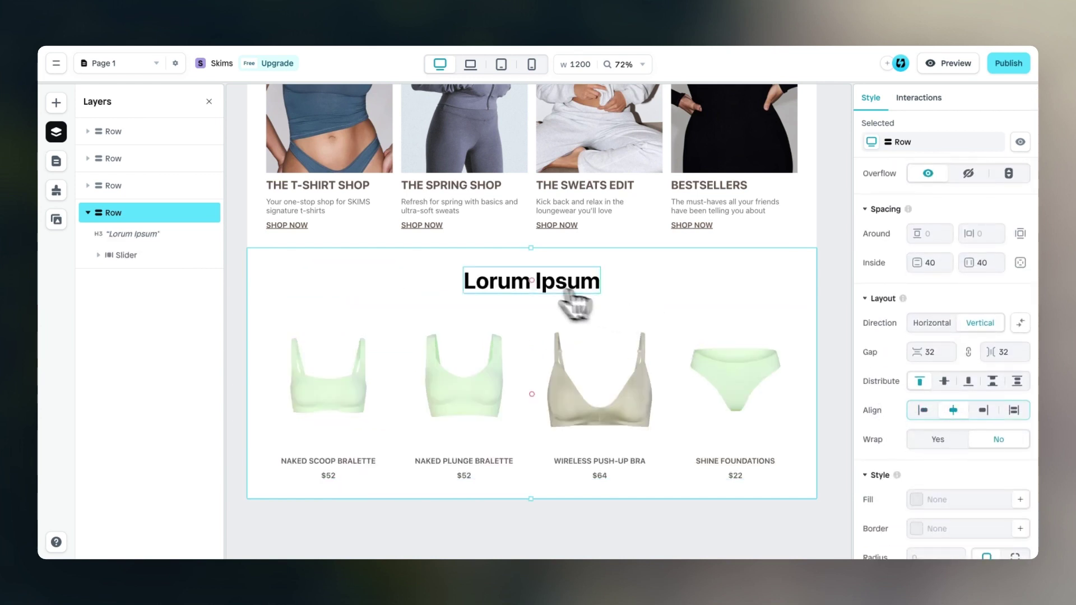
Change the heading above the slider to JUST IN, with the Brown colour style and a 36 px size
double_click(542, 286)
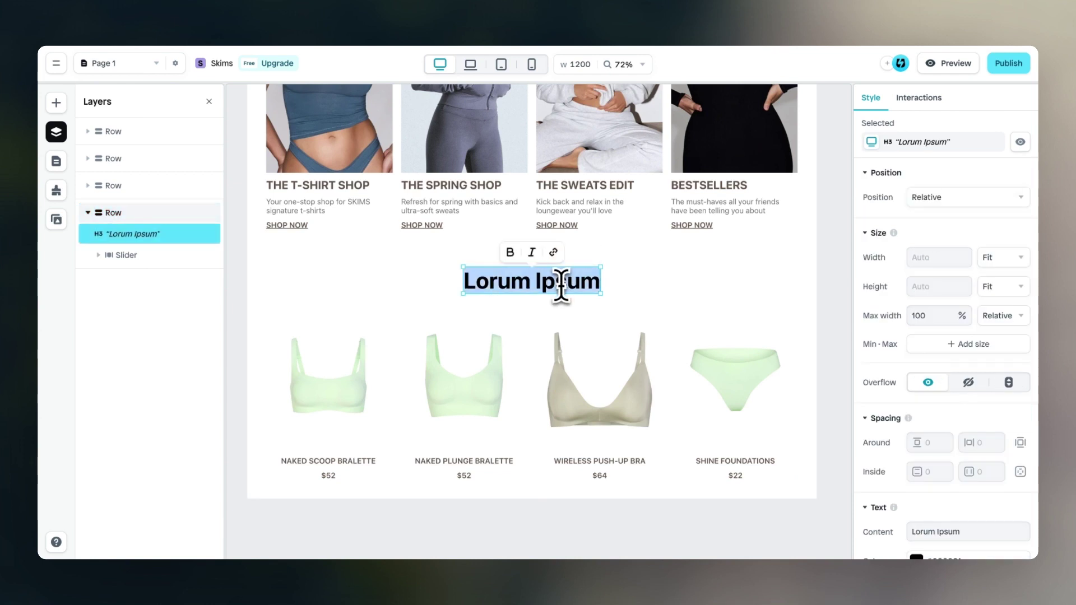
text(JUST IN)
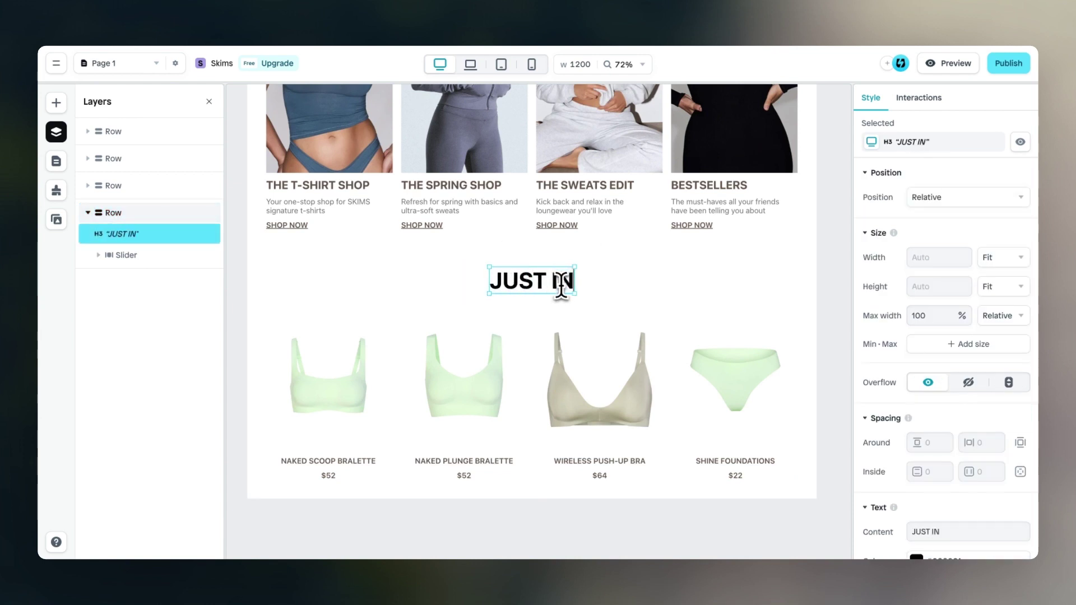
scroll(935, 373, down, 4)
click(917, 350)
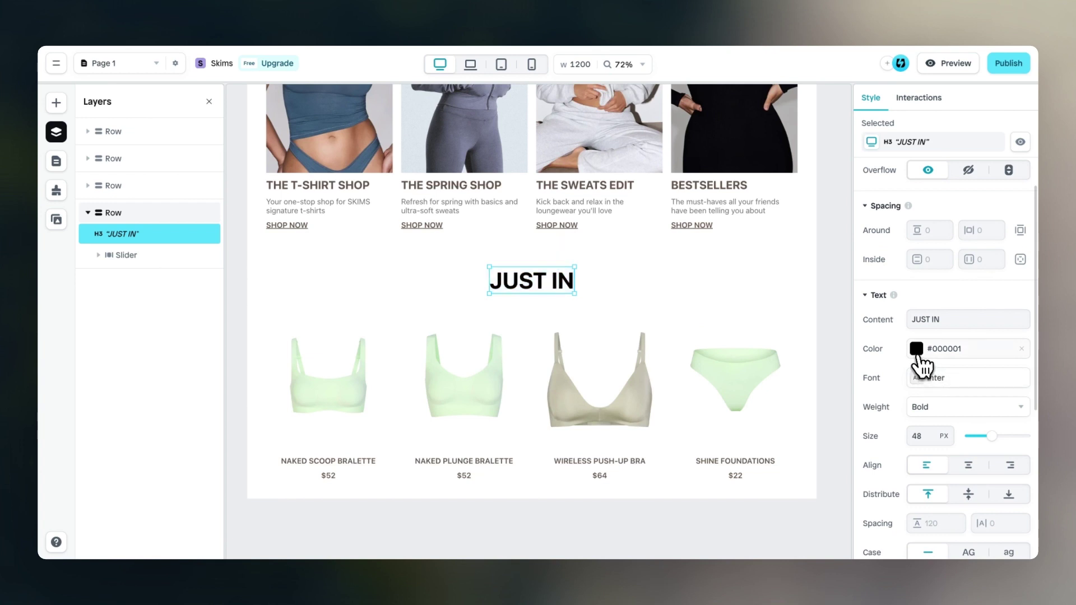
click(730, 446)
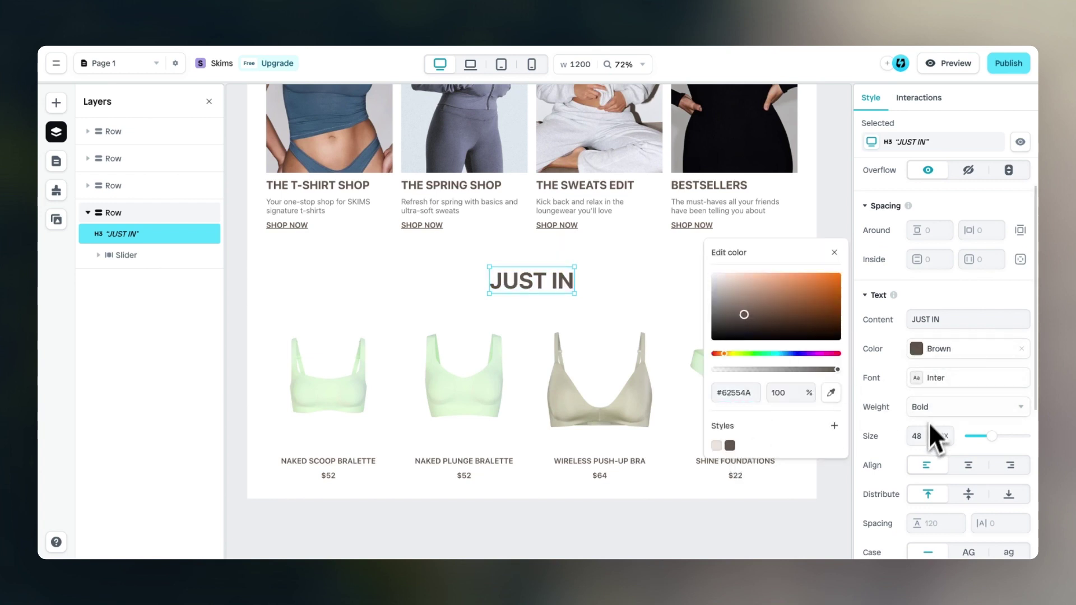
click(929, 440)
click(929, 440)
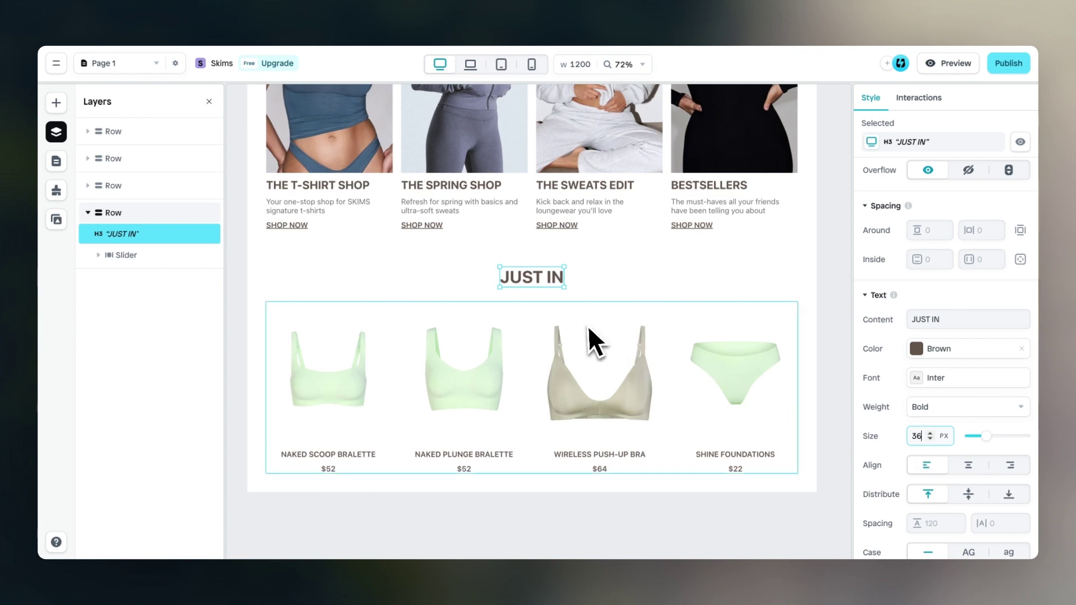
scroll(588, 325, down, 3)
click(654, 430)
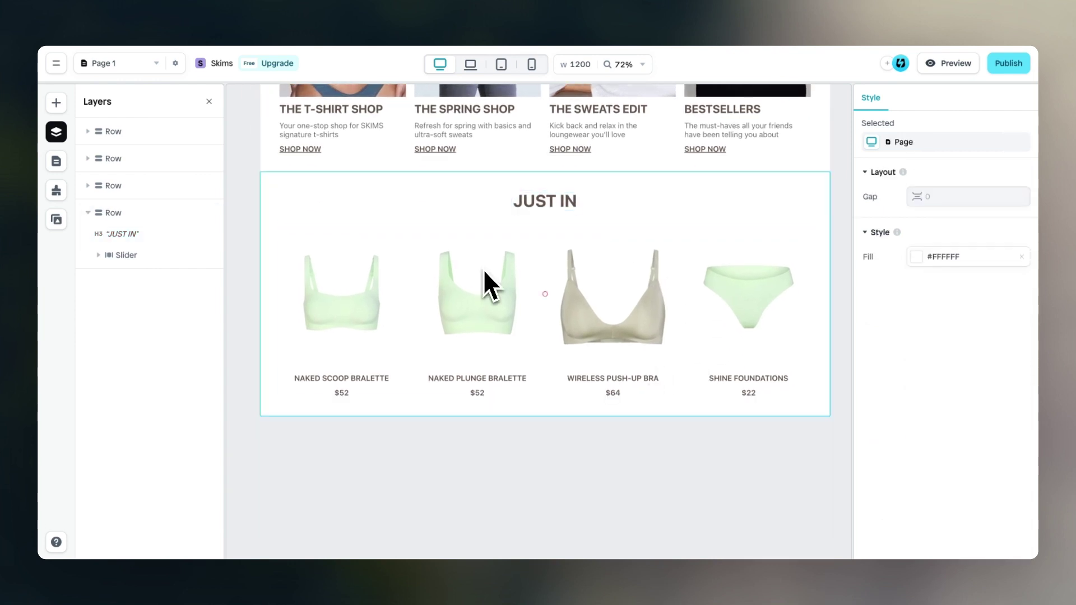
Duplicate the FEATURED COLLECTIONS row and place the copy below the JUST IN row
scroll(475, 241, up, 9)
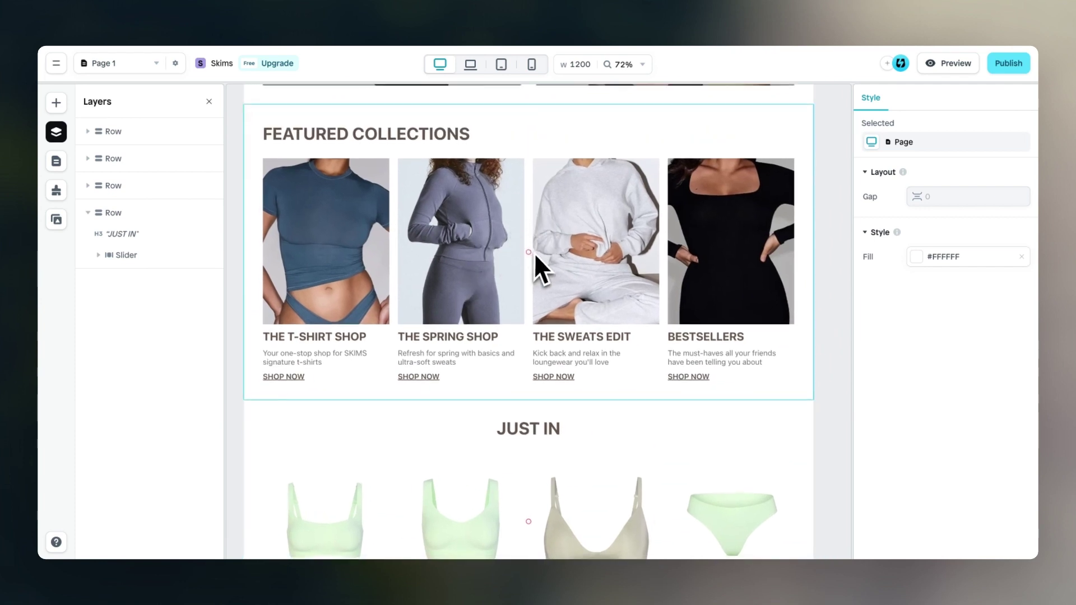
scroll(537, 250, down, 4)
click(569, 241)
right_click(114, 186)
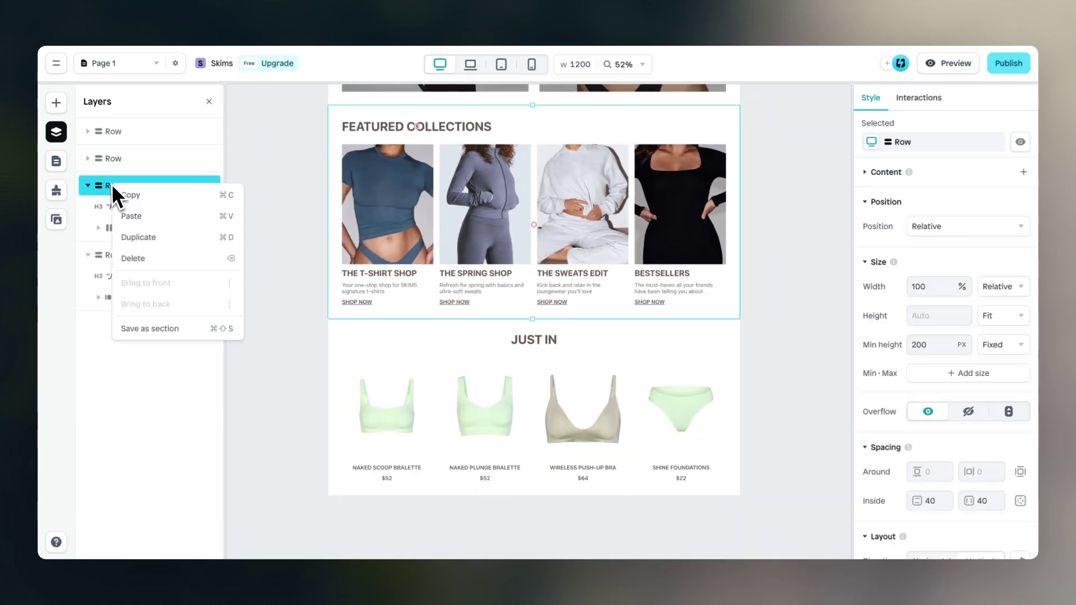
click(140, 231)
scroll(352, 297, down, 1)
drag(112, 256, 118, 336)
scroll(468, 370, down, 4)
scroll(476, 353, down, 3)
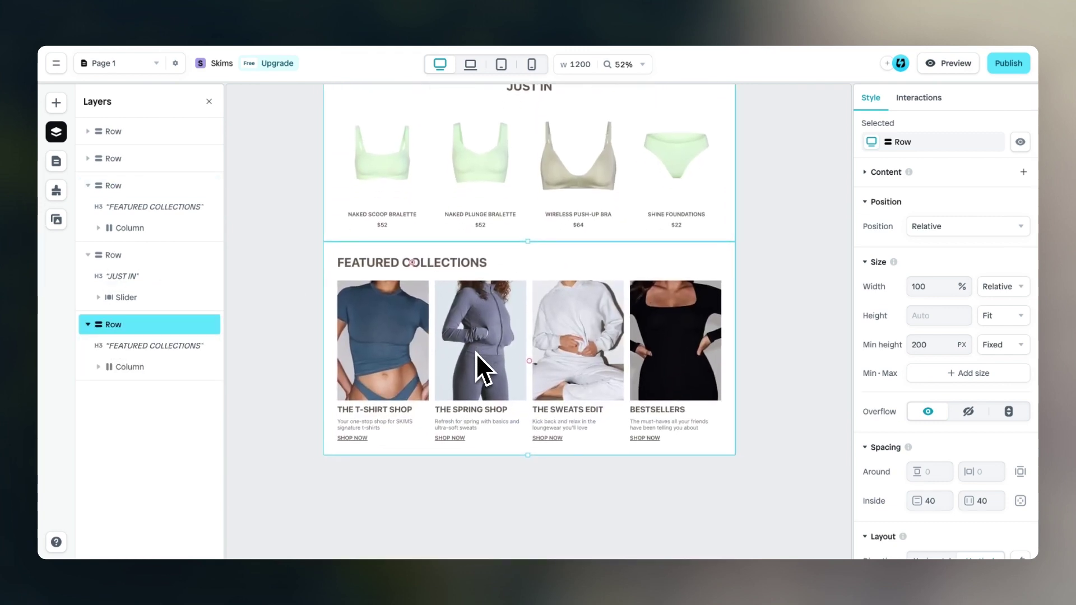
Delete the FEATURED COLLECTIONS heading from the copied row
scroll(480, 178, up, 3)
click(470, 167)
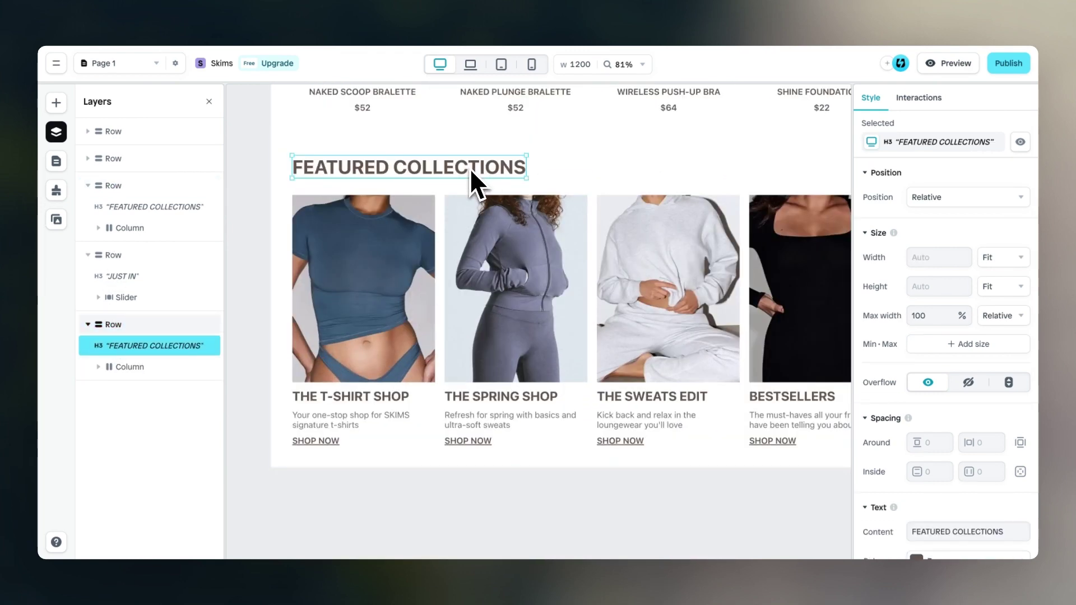
key(Delete)
Set the height of the T-shirt shop image in the copied row to 400 px
click(355, 251)
click(356, 252)
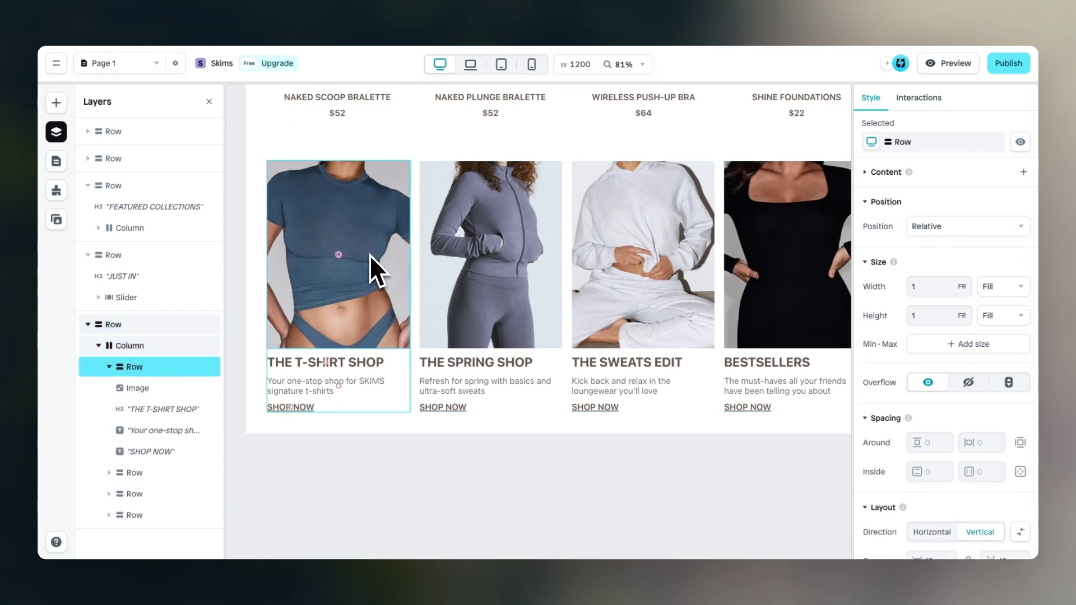
click(375, 256)
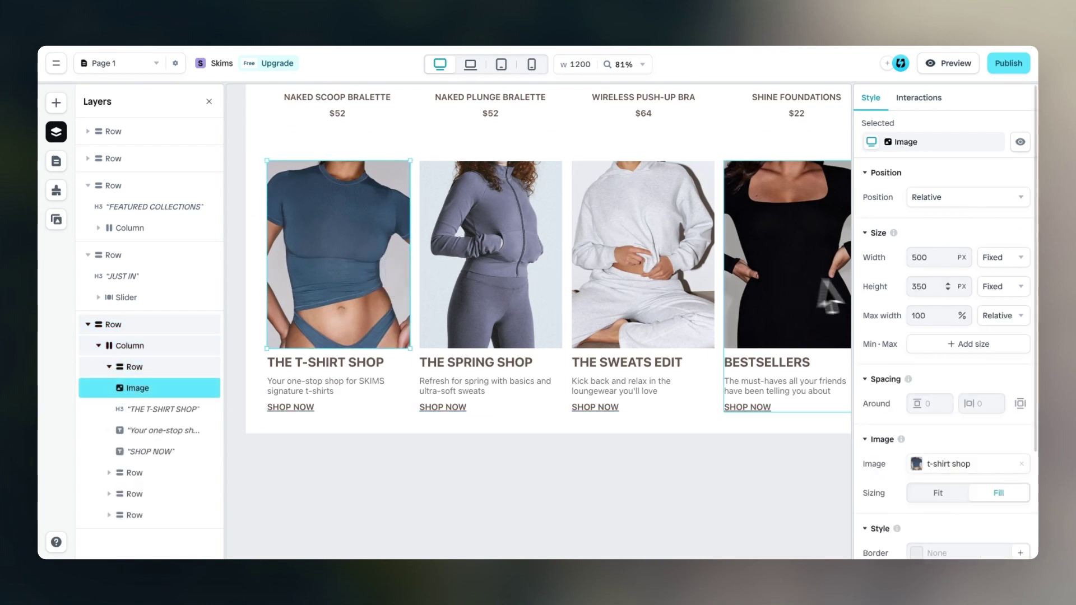
click(932, 288)
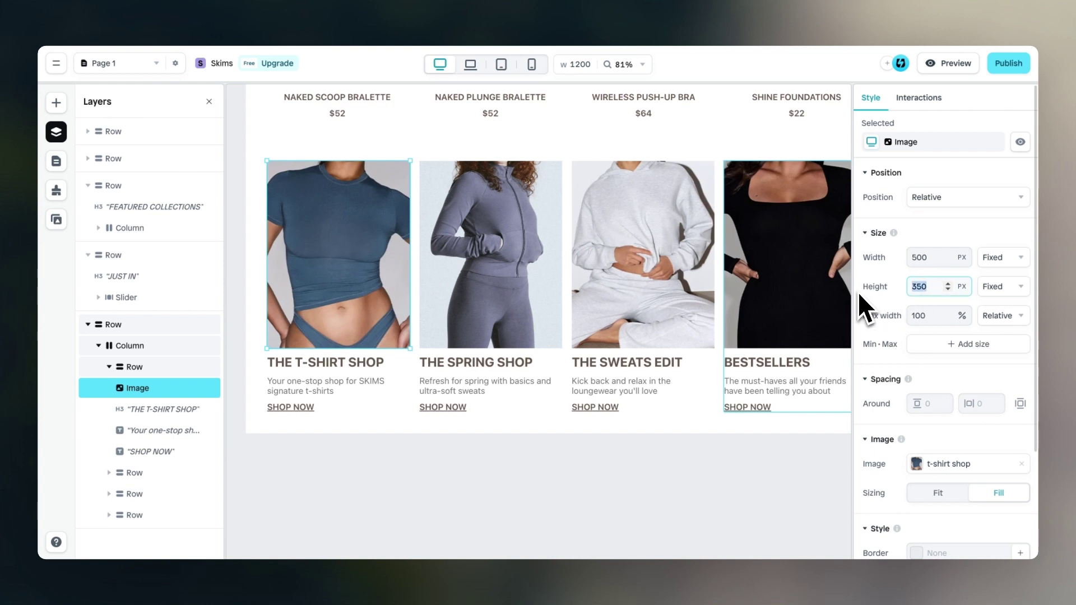
text(400)
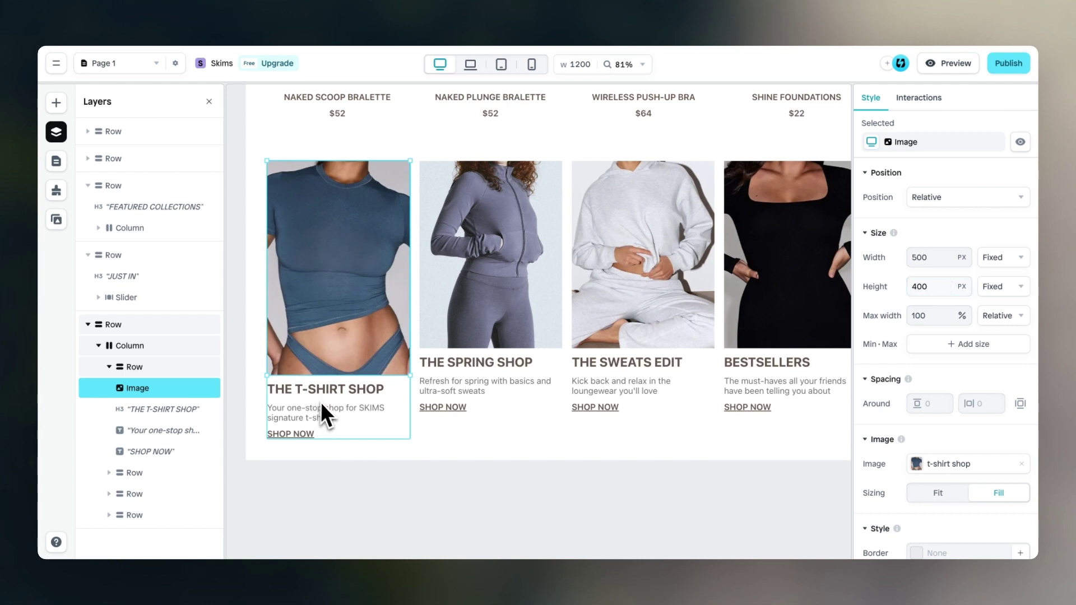
Delete the description and title from the copied THE T-SHIRT SHOP card and centre-align the card's contents
click(323, 405)
click(333, 407)
key(Delete)
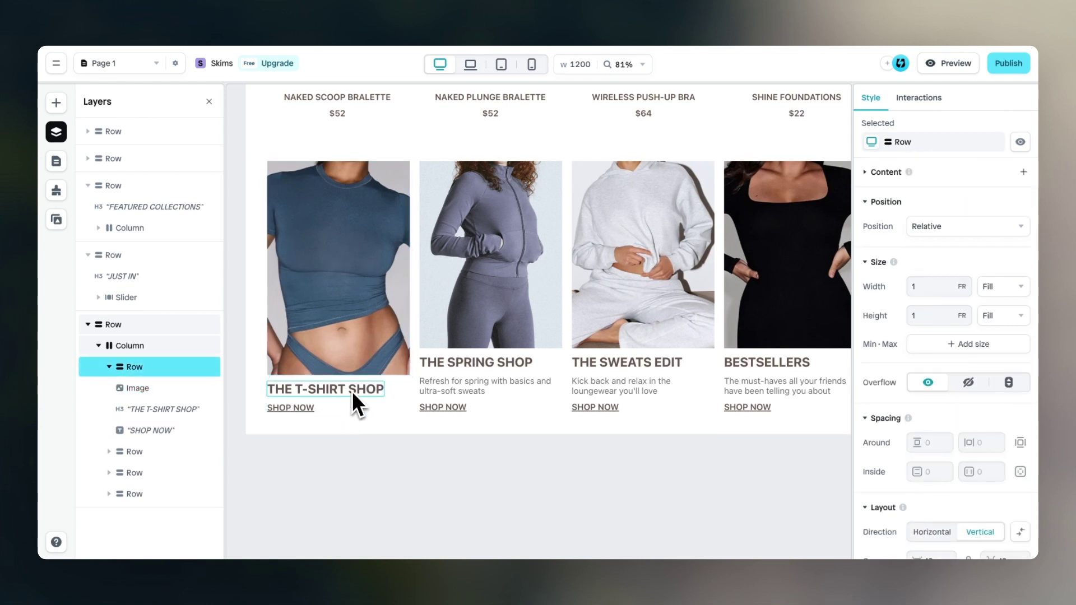
click(352, 391)
key(Delete)
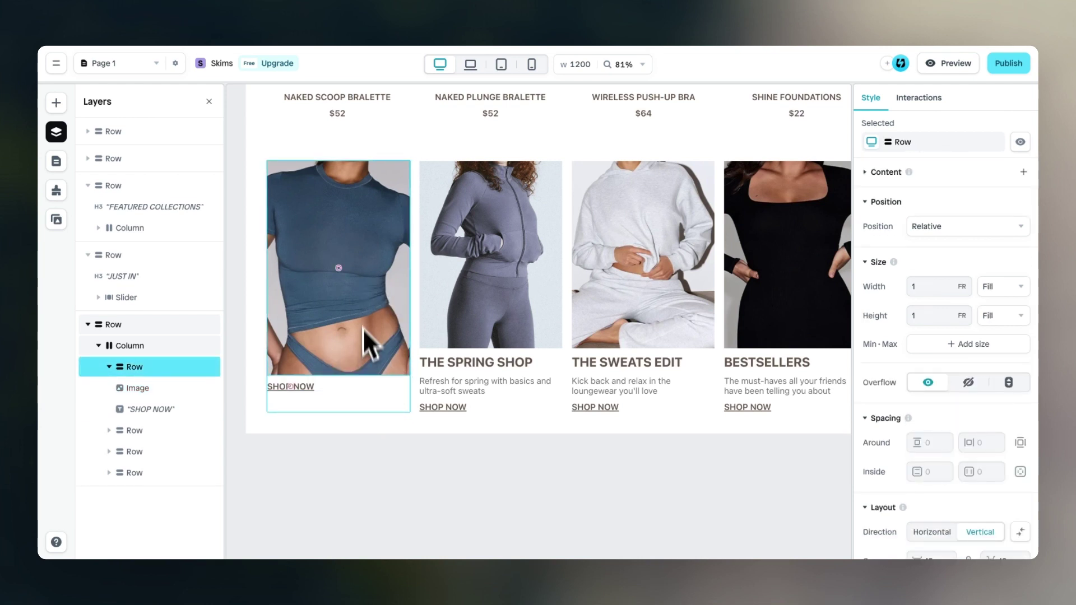
scroll(953, 375, down, 4)
scroll(988, 381, down, 2)
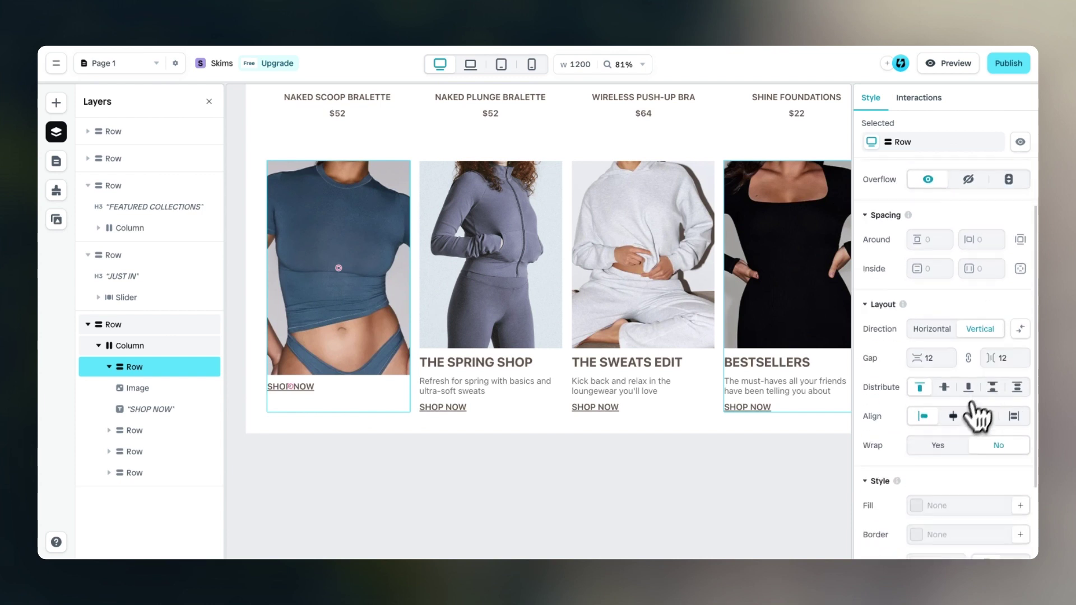
click(953, 416)
Set the first card's SHOP NOW text to 24 px and change its wording to THE SWIM SHOP
click(344, 387)
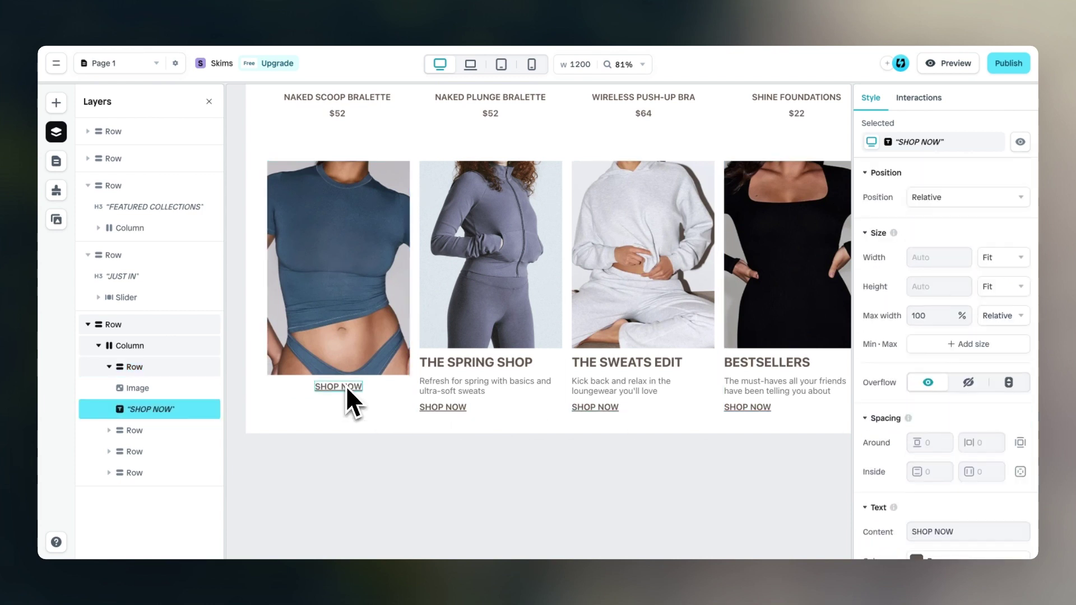
double_click(347, 386)
scroll(967, 384, down, 4)
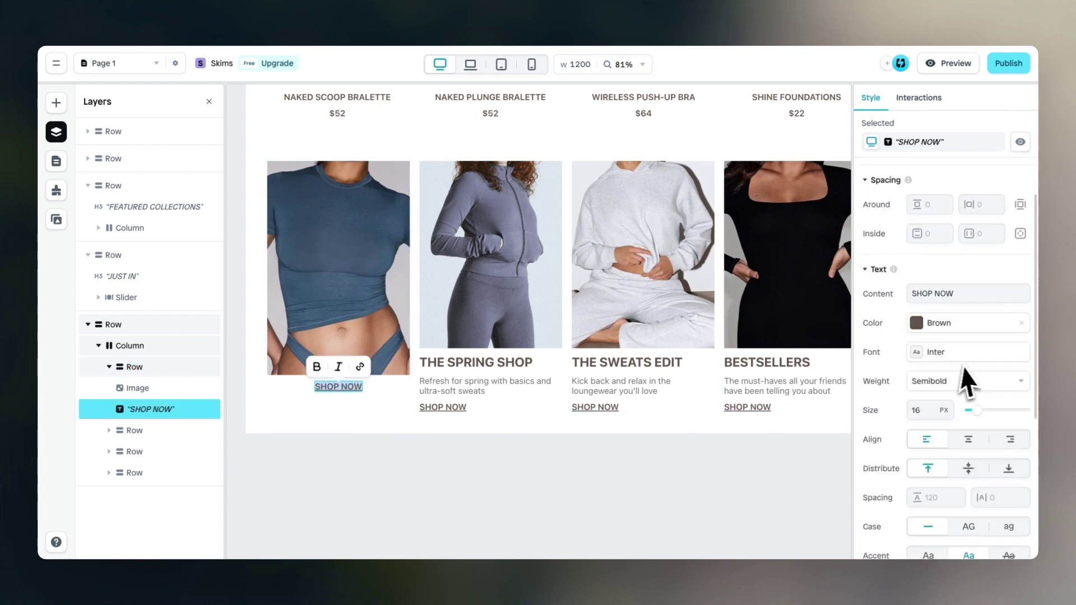
click(933, 408)
click(931, 408)
click(931, 407)
click(931, 407)
click(931, 408)
click(931, 407)
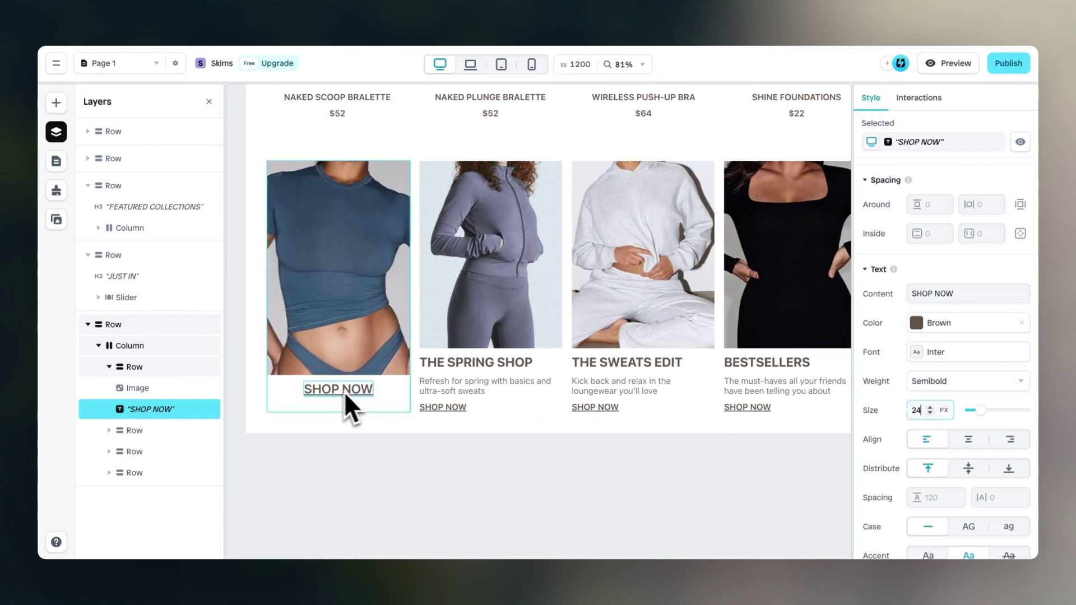
double_click(361, 393)
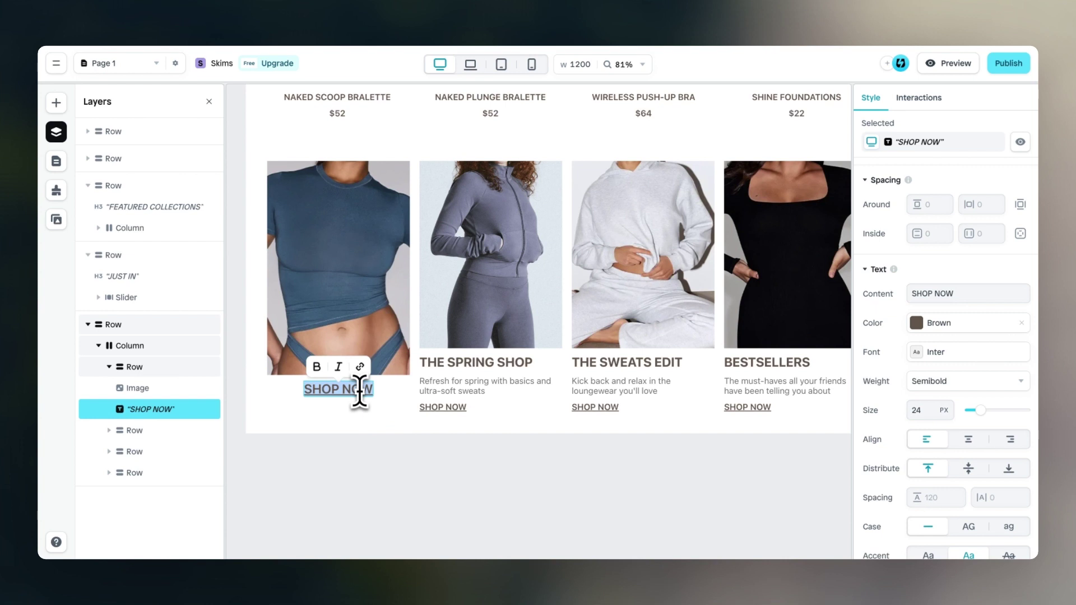
text(THE SWIM SHOP)
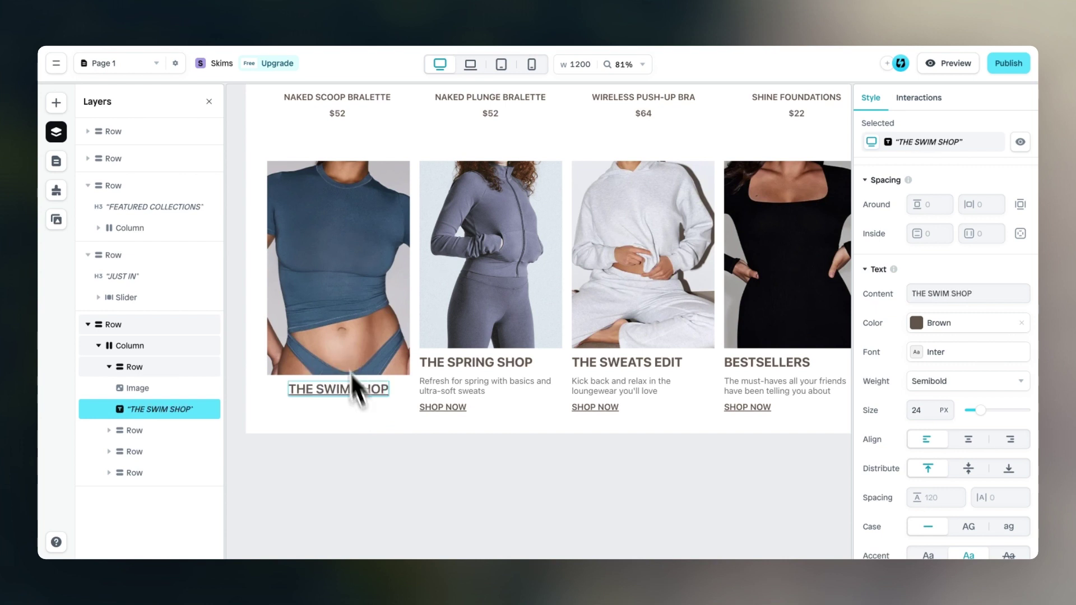
Replace the image in the THE SWIM SHOP card with the swim shop picture
click(363, 253)
scroll(953, 413, down, 3)
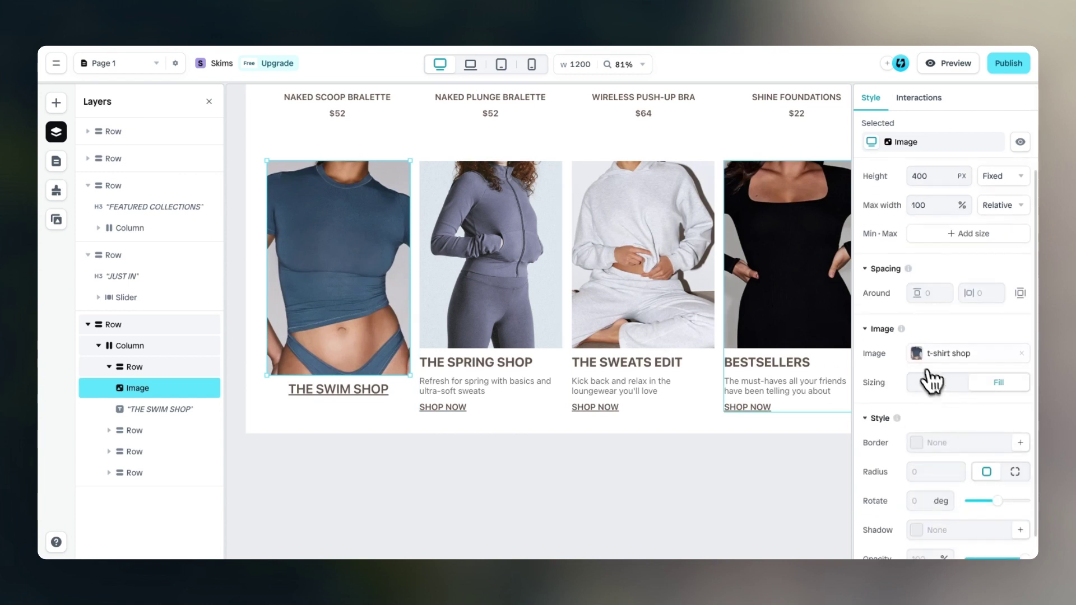
click(931, 354)
scroll(824, 377, down, 5)
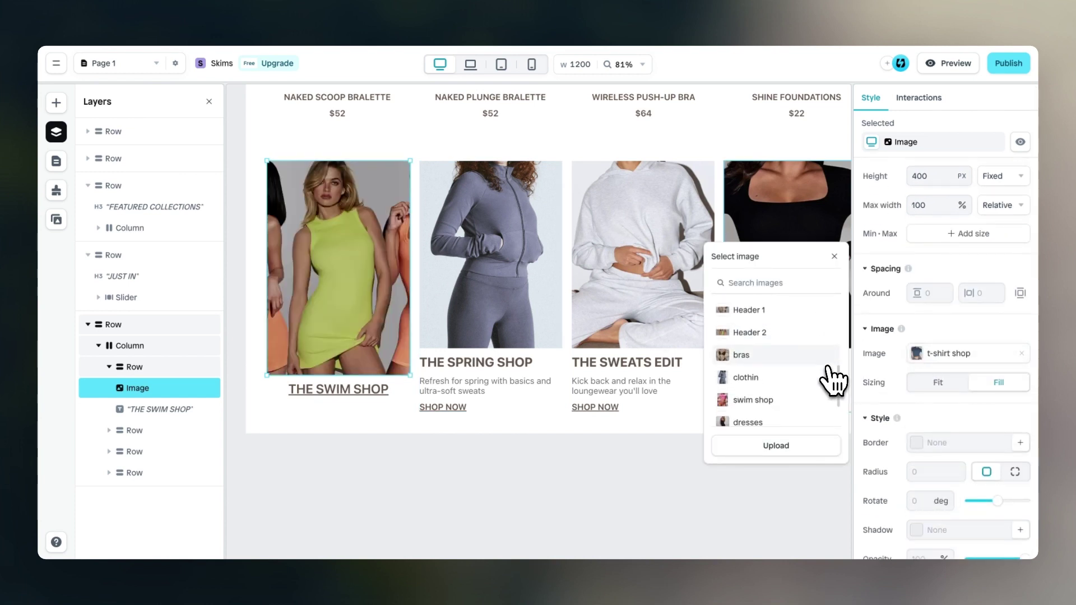
click(822, 377)
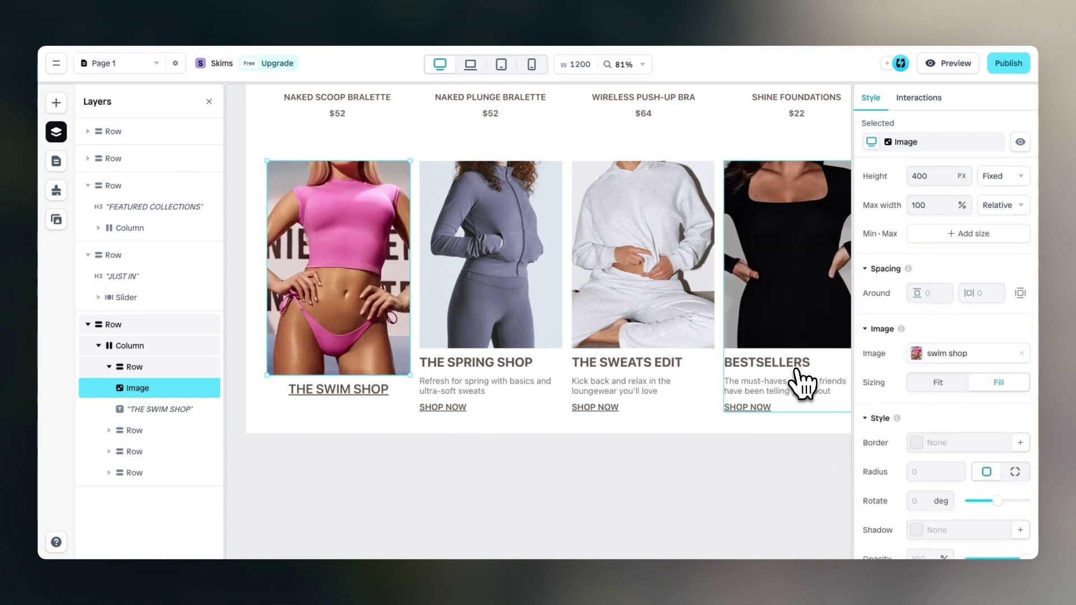
Duplicate the finished THE SWIM SHOP card inside its column
click(391, 404)
scroll(392, 403, down, 1)
scroll(392, 403, down, 2)
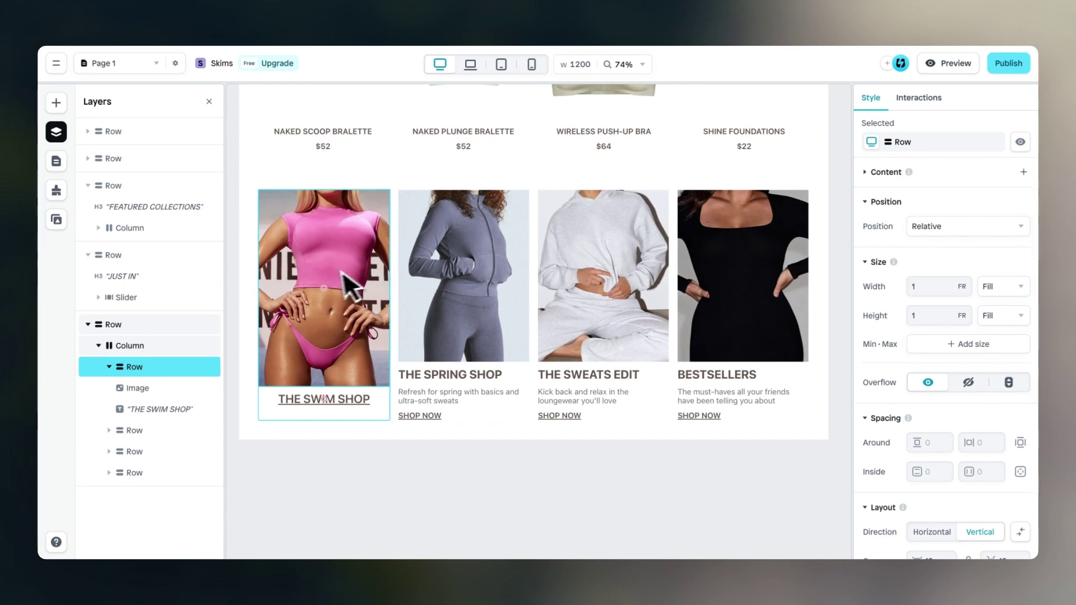
scroll(355, 376, up, 5)
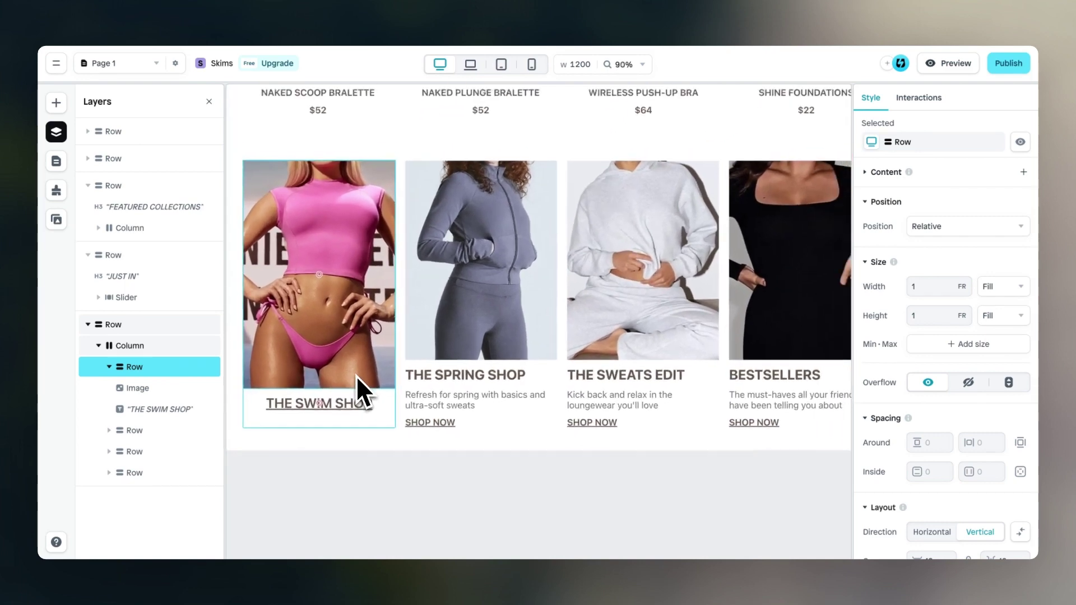
scroll(356, 376, down, 2)
key(ctrl+d)
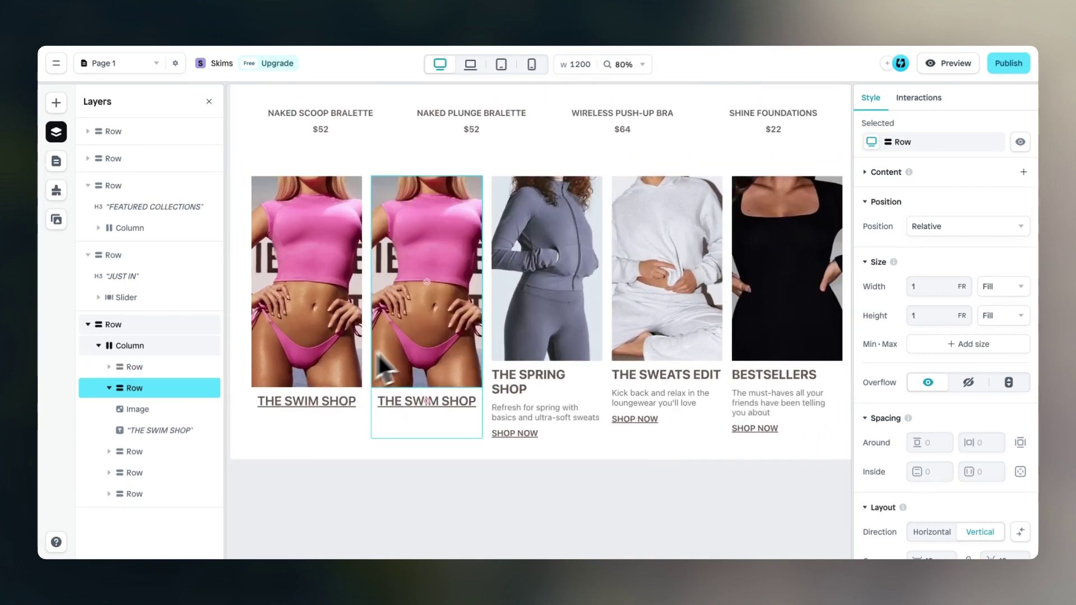
Title the card copies SHAPEWEAR and UNDERWEAR and give each one its own matching image
double_click(463, 402)
text(SHAPEWEAR)
double_click(606, 401)
text(UNDERWEAR)
Replace the image in the CLOTHING card with the clothin picture
click(662, 336)
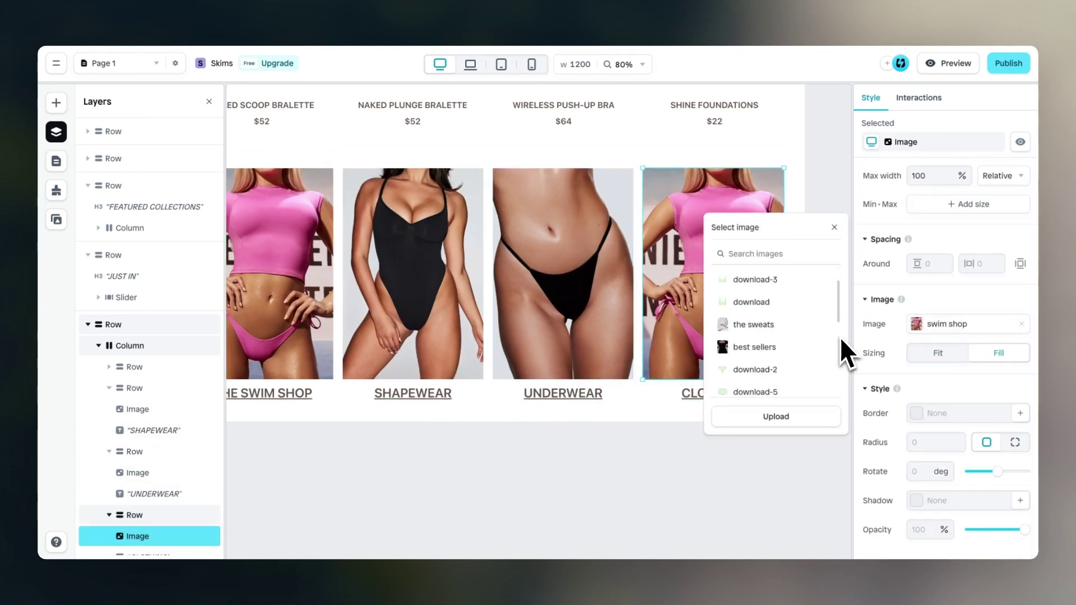
scroll(840, 338, down, 3)
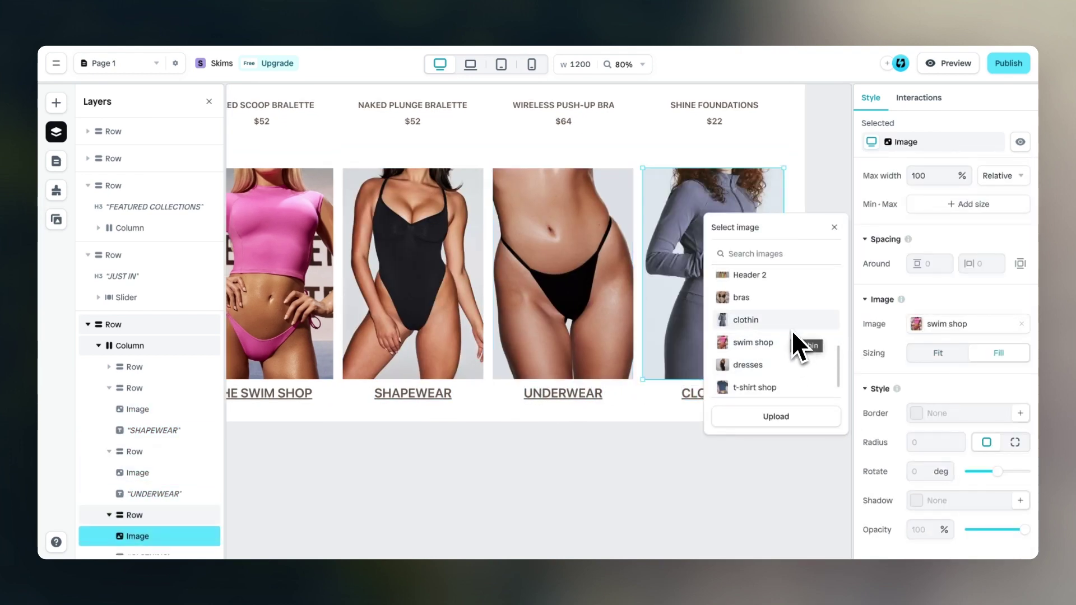
click(791, 329)
scroll(728, 392, down, 2)
click(691, 429)
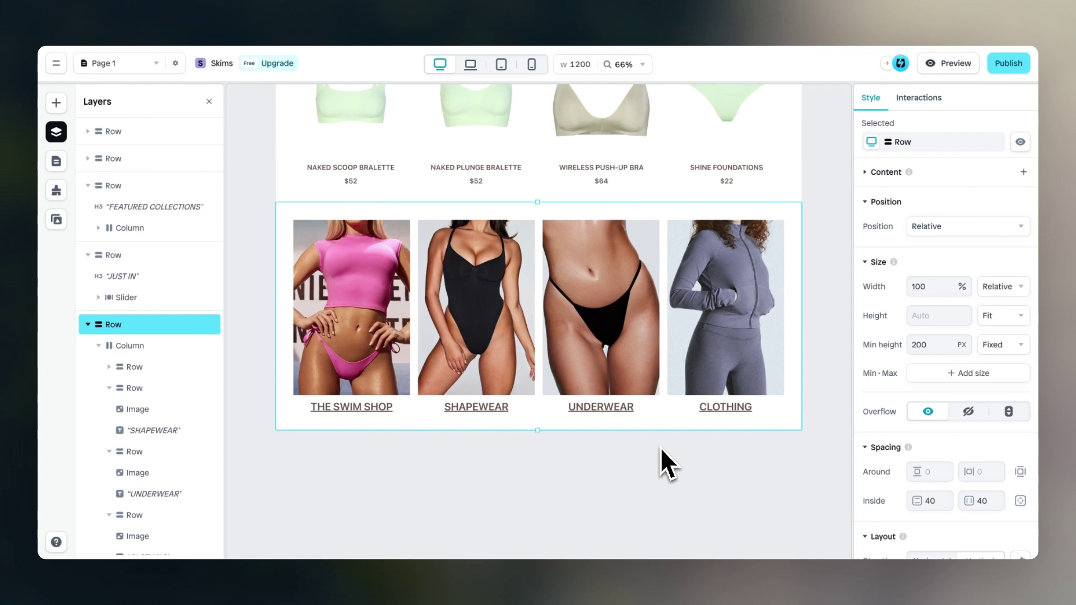
Duplicate the JUST IN section and move the copy's heading below its product slider
scroll(628, 330, up, 1)
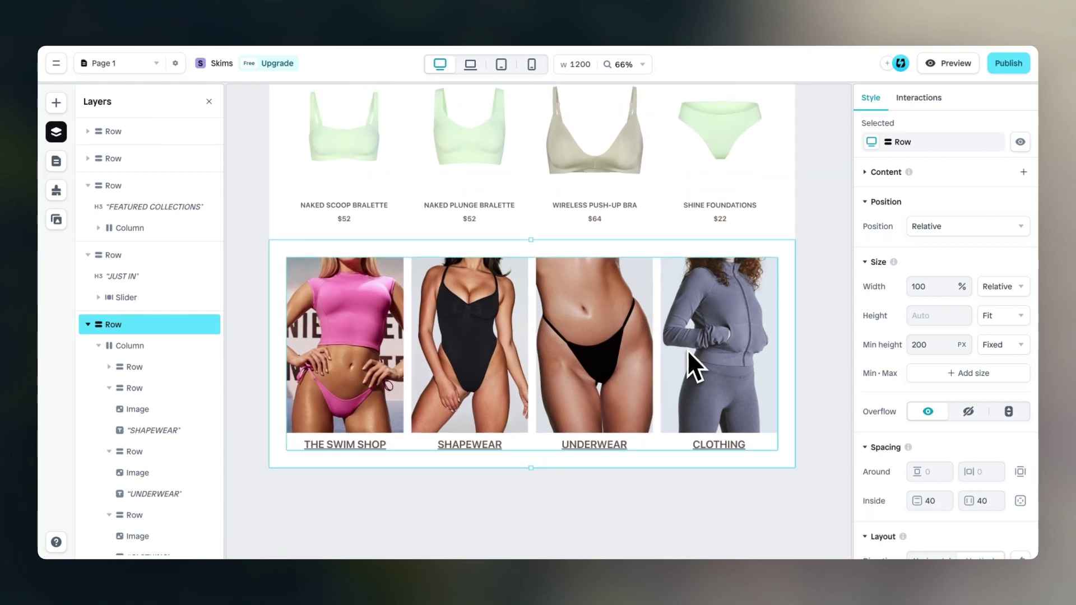
scroll(630, 360, up, 3)
scroll(671, 291, down, 2)
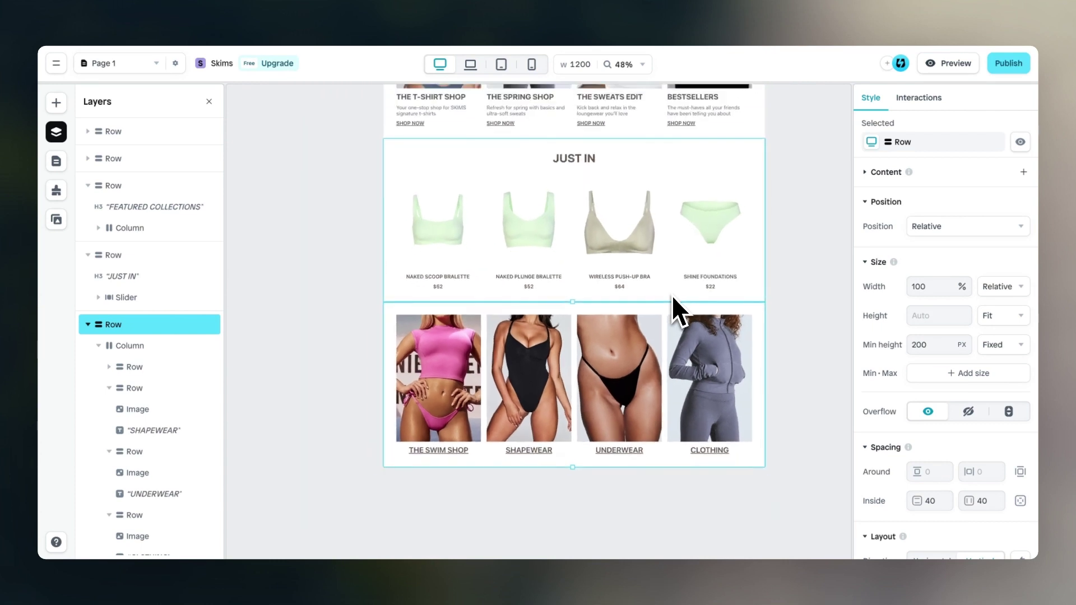
click(731, 268)
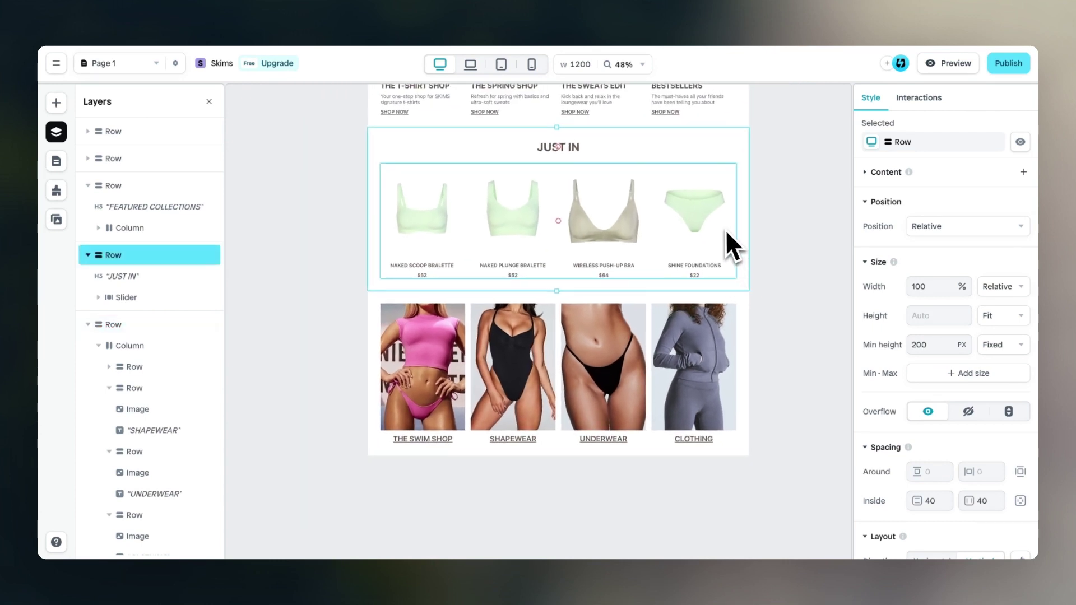
key(ctrl+d)
drag(553, 170, 594, 303)
Move the category cards row between the original JUST IN section and its copy
click(92, 353)
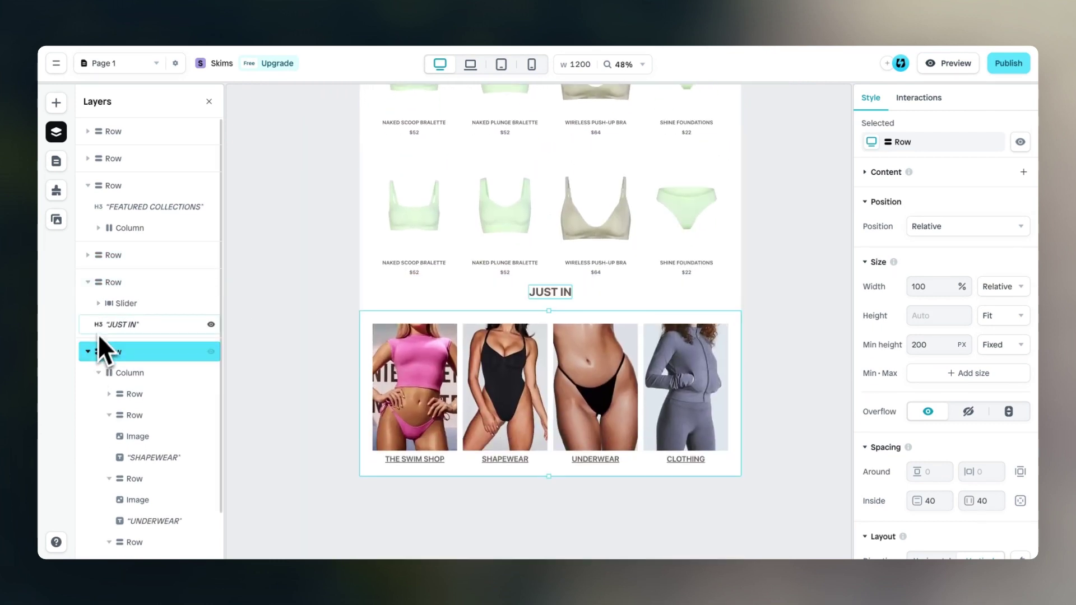
drag(89, 348, 123, 286)
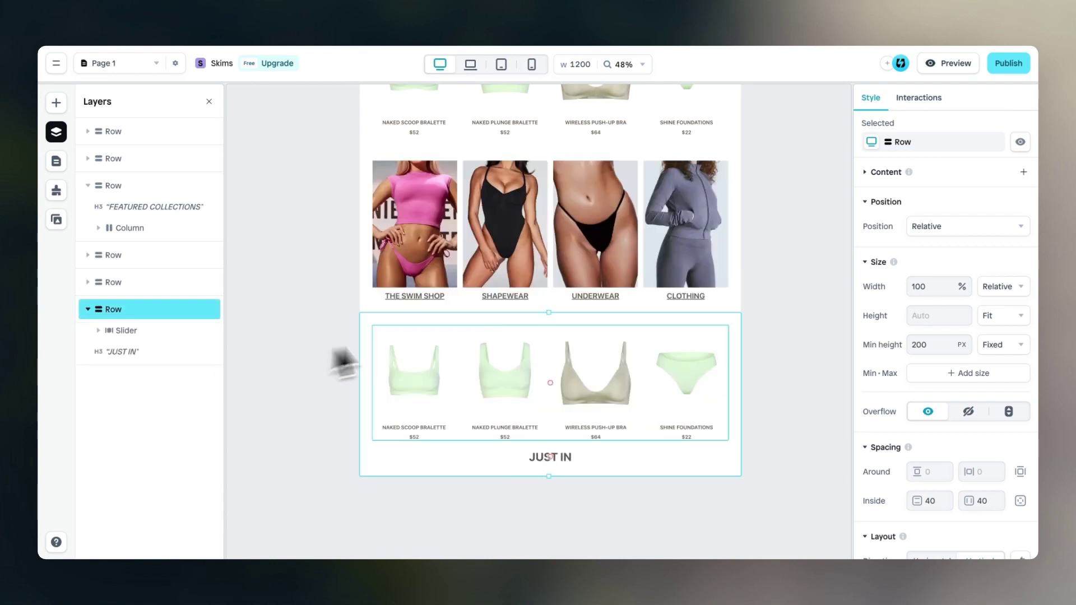
Duplicate the category cards row and place the copy at the end of the page, below the second product slider section
scroll(421, 280, down, 2)
scroll(496, 227, up, 1)
click(467, 268)
key(ctrl+d)
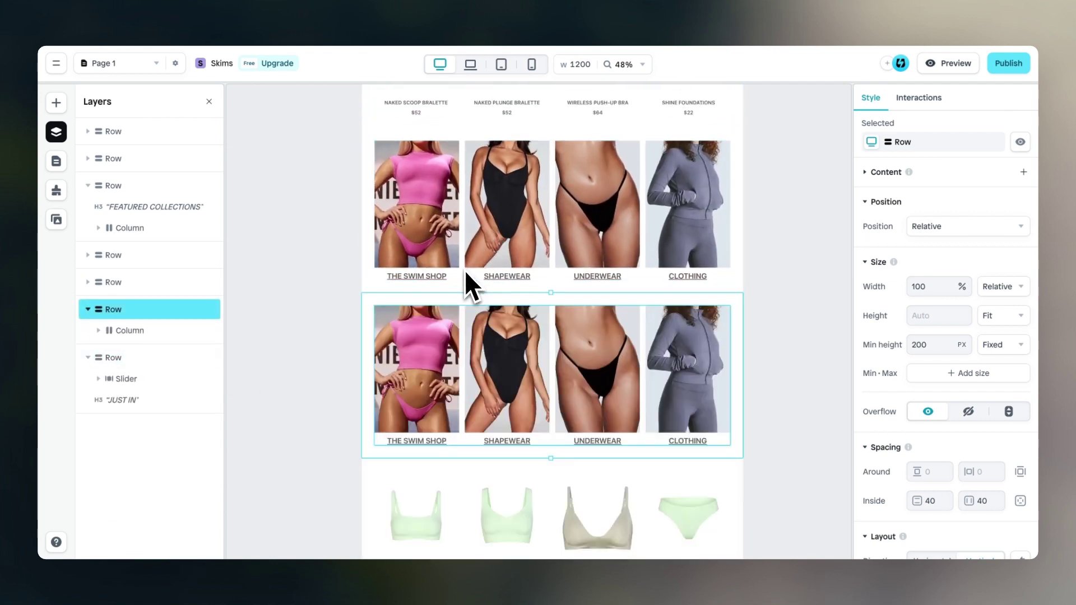
scroll(465, 270, down, 3)
drag(201, 339, 135, 421)
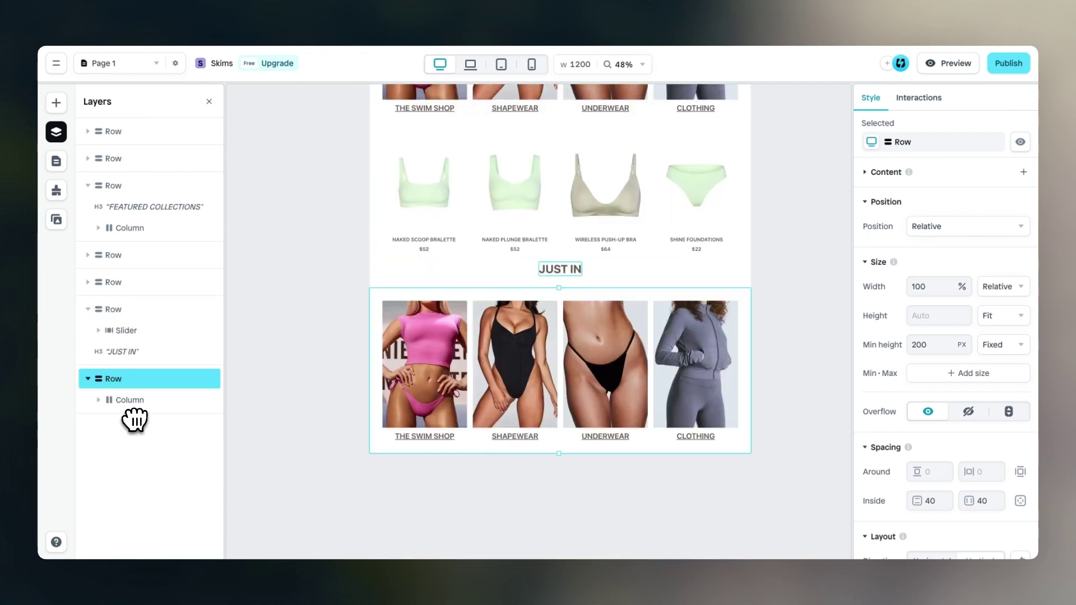
Preview the whole desktop page, checking the hero banner, collections, product slider and category cards, and return to editing
scroll(560, 280, up, 3)
ctrl+scroll(601, 281, up, 2)
scroll(602, 280, down, 5)
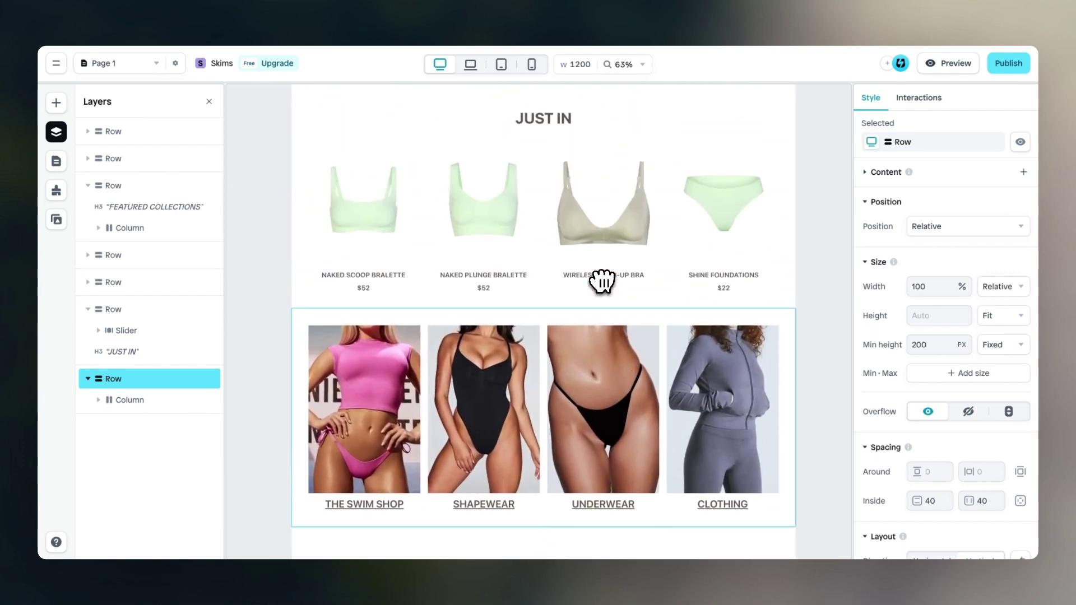
scroll(602, 280, up, 15)
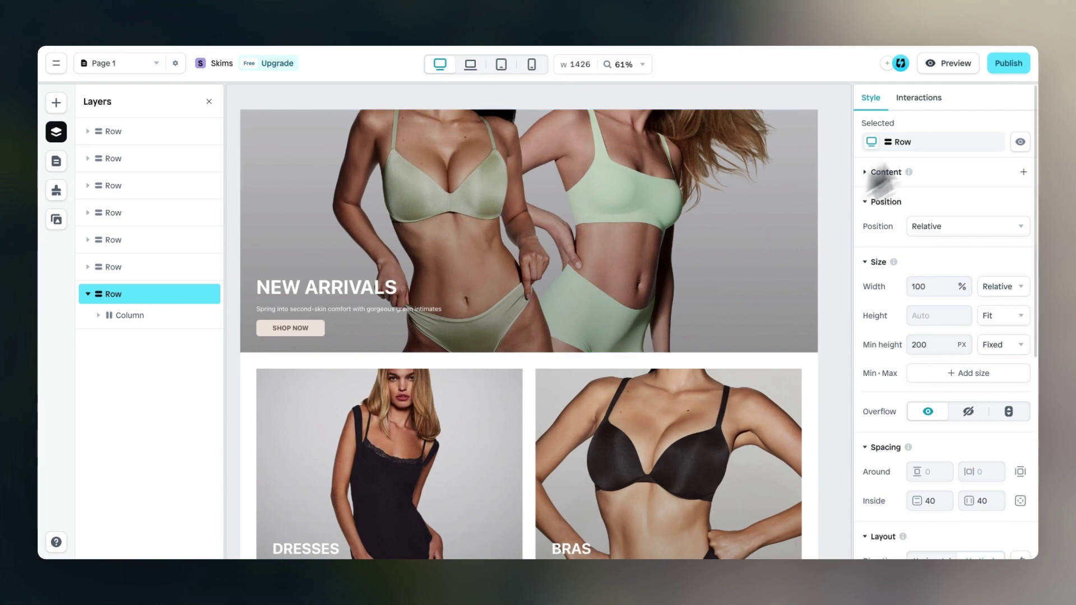
click(953, 66)
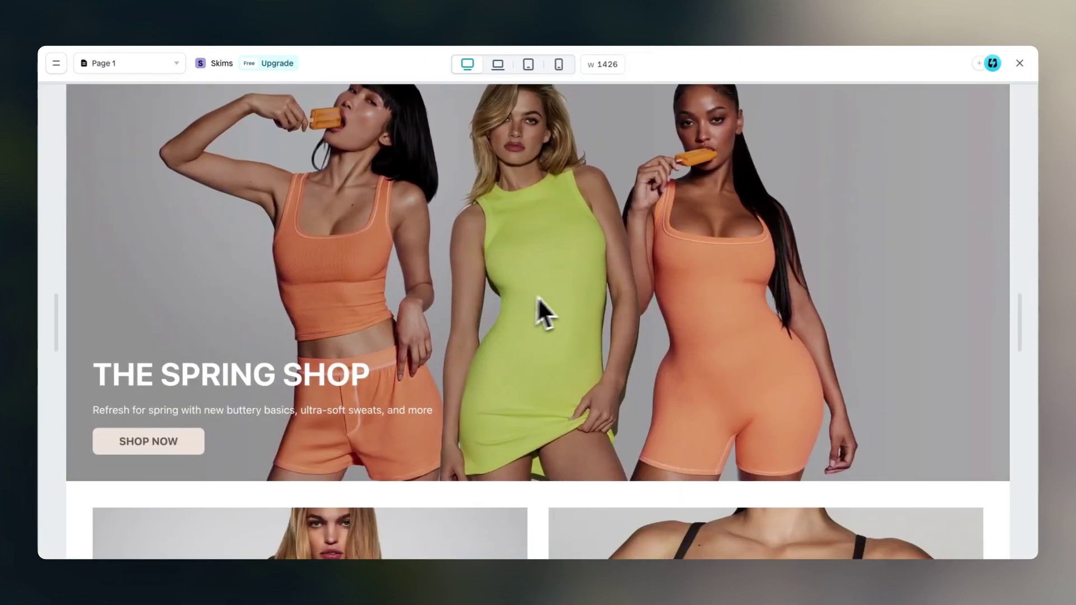
scroll(563, 295, down, 7)
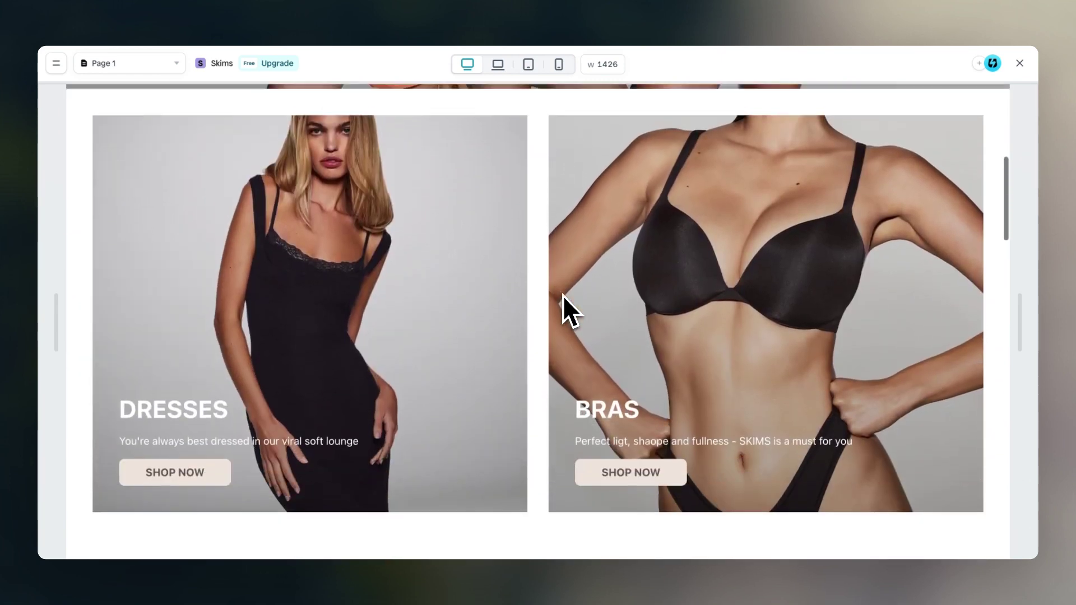
scroll(505, 280, down, 10)
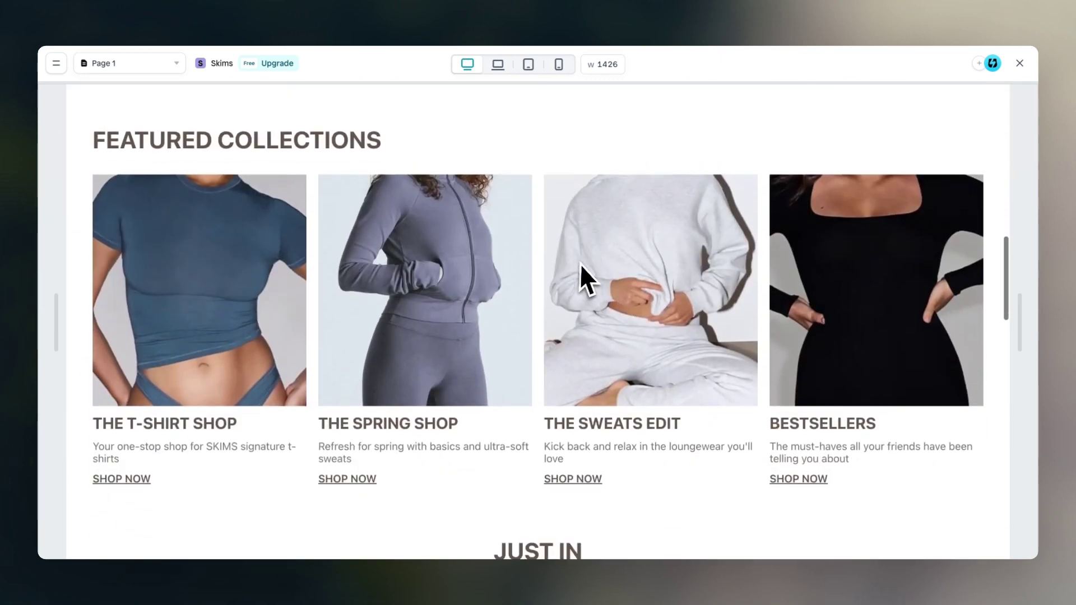
scroll(581, 263, down, 5)
scroll(601, 289, down, 5)
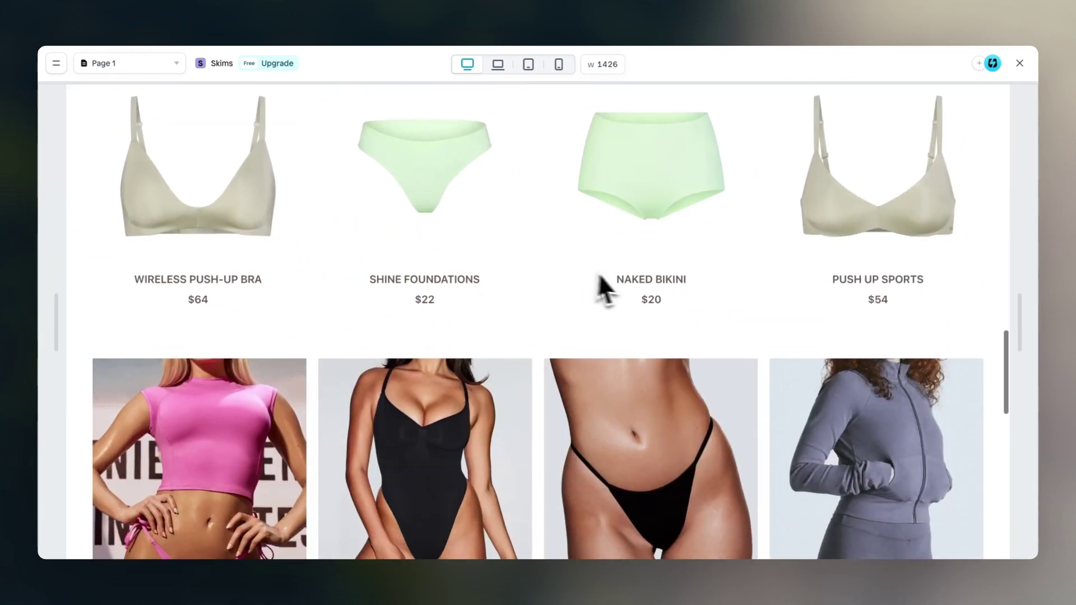
scroll(618, 275, down, 8)
scroll(658, 249, up, 1)
scroll(658, 249, up, 15)
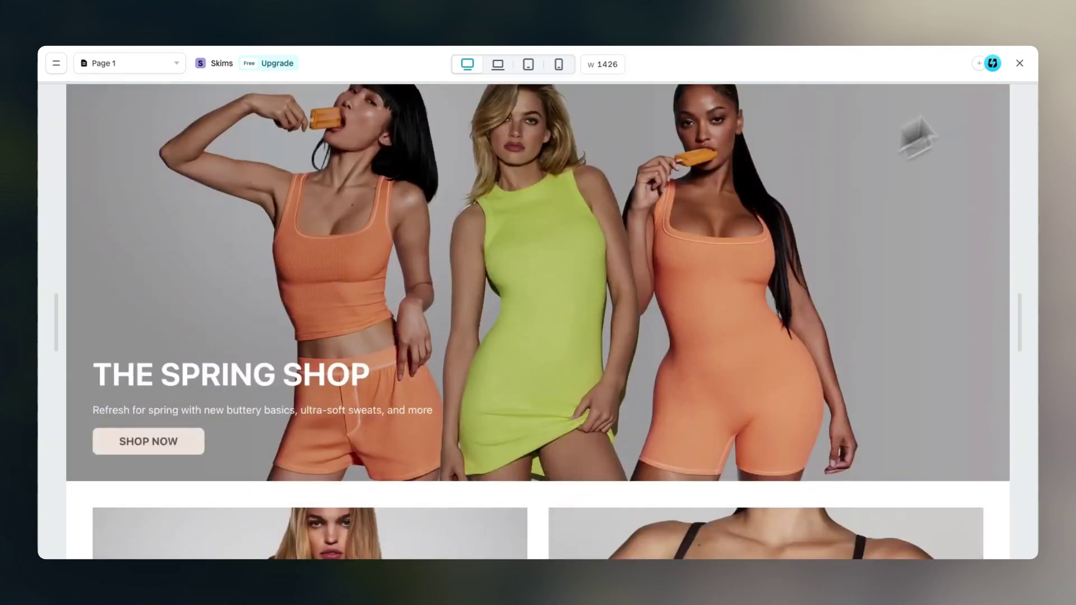
click(1021, 63)
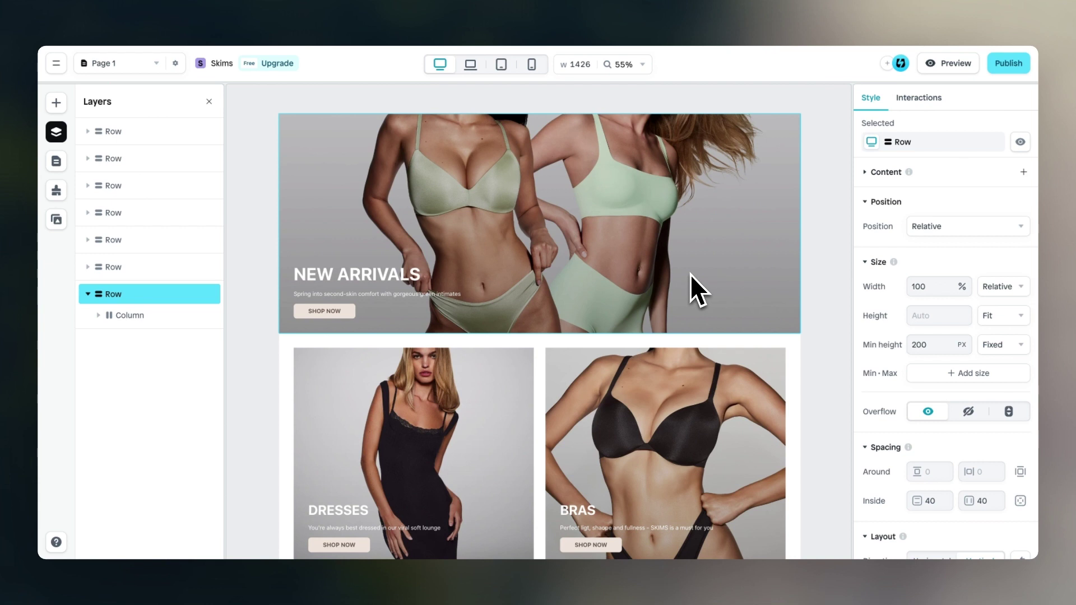